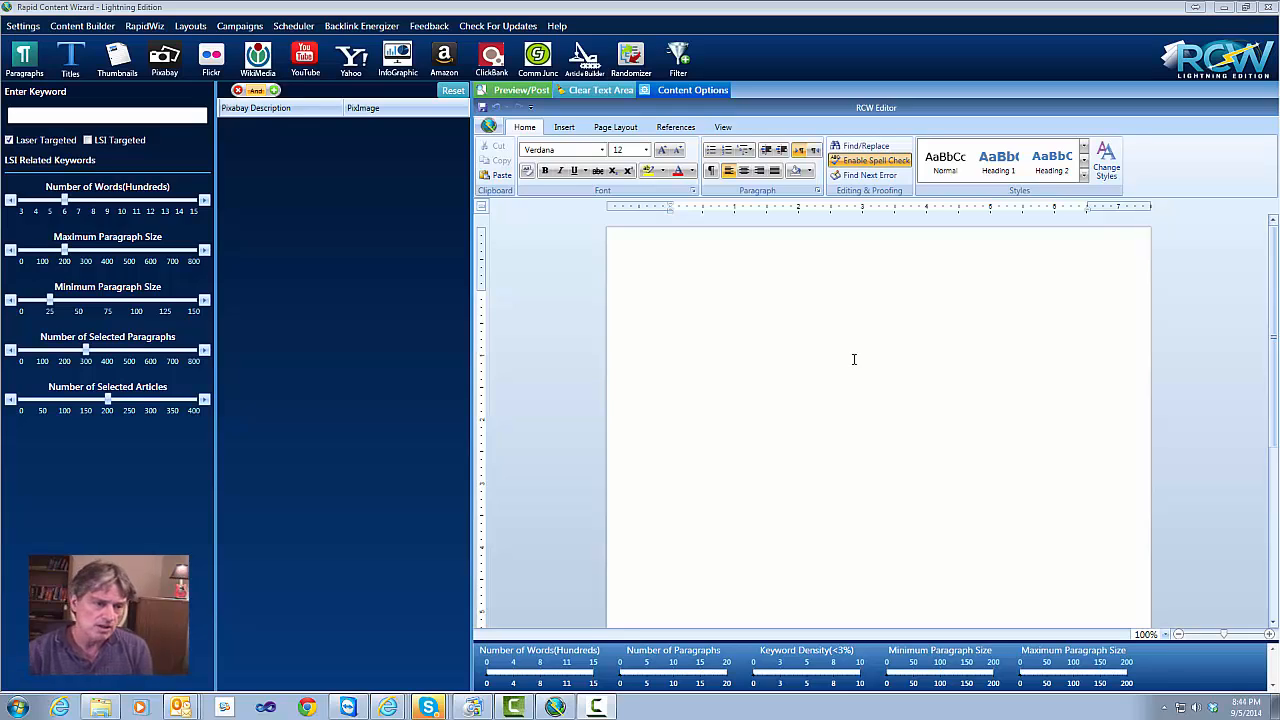
# Bring up the RCW Settings tab, with Spin Rewriter as the spinner and Hide to System Tray enabled
pyautogui.click(109, 114)
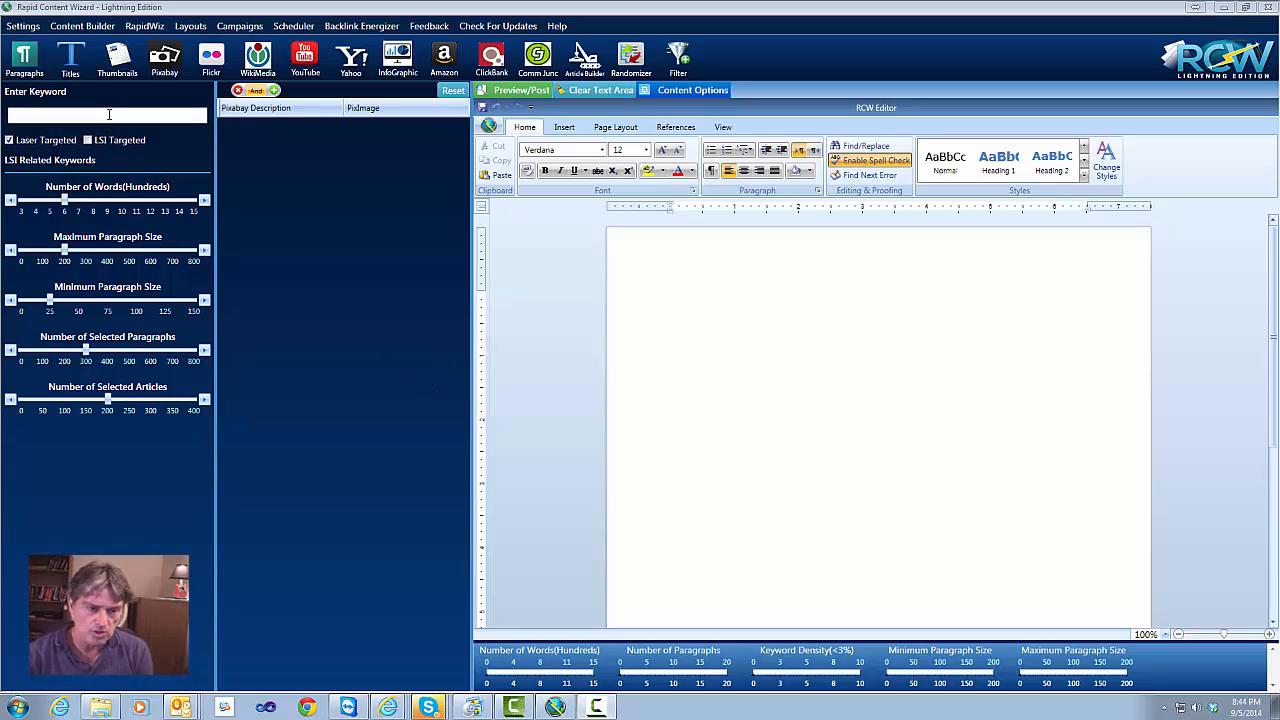
pyautogui.click(24, 28)
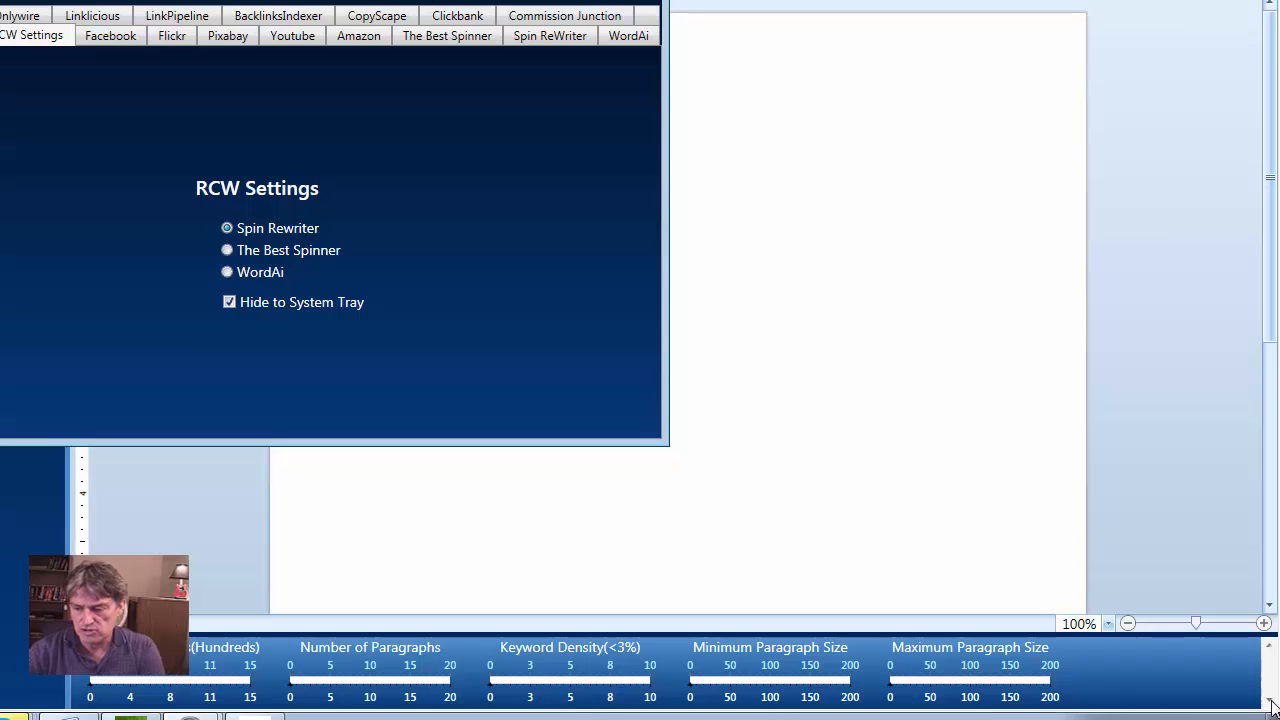
pyautogui.click(1106, 718)
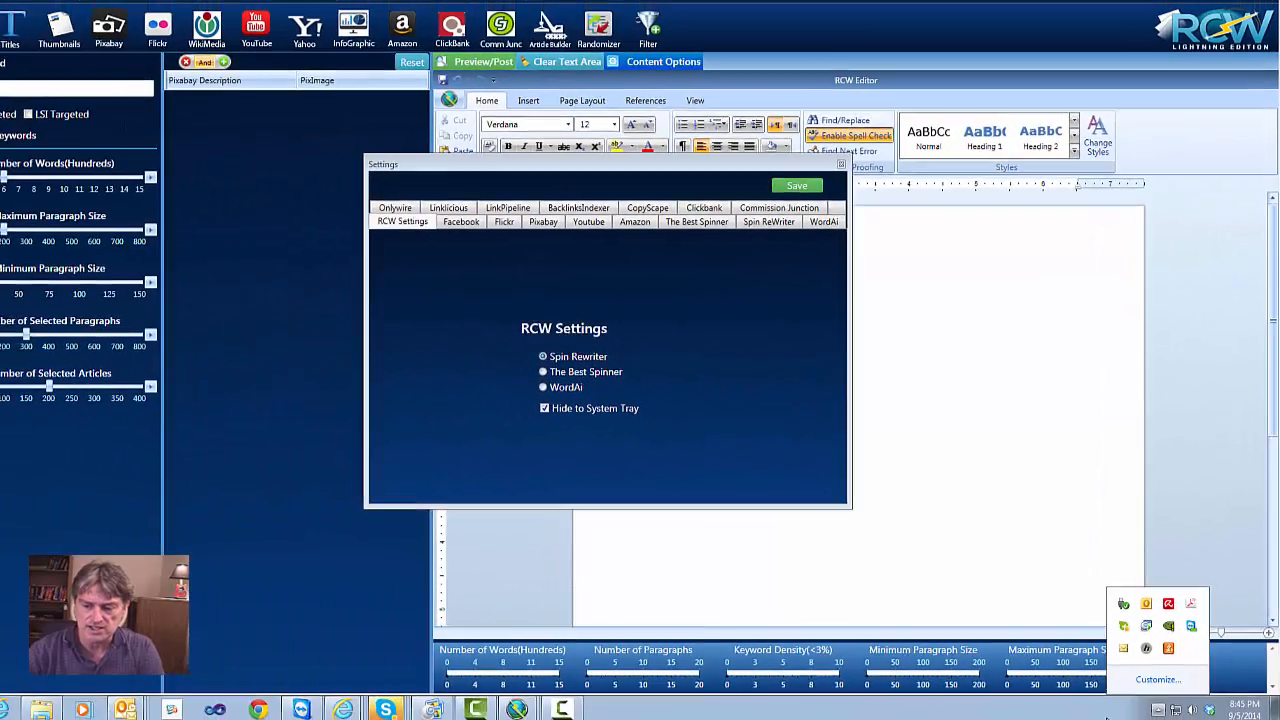
pyautogui.click(1092, 710)
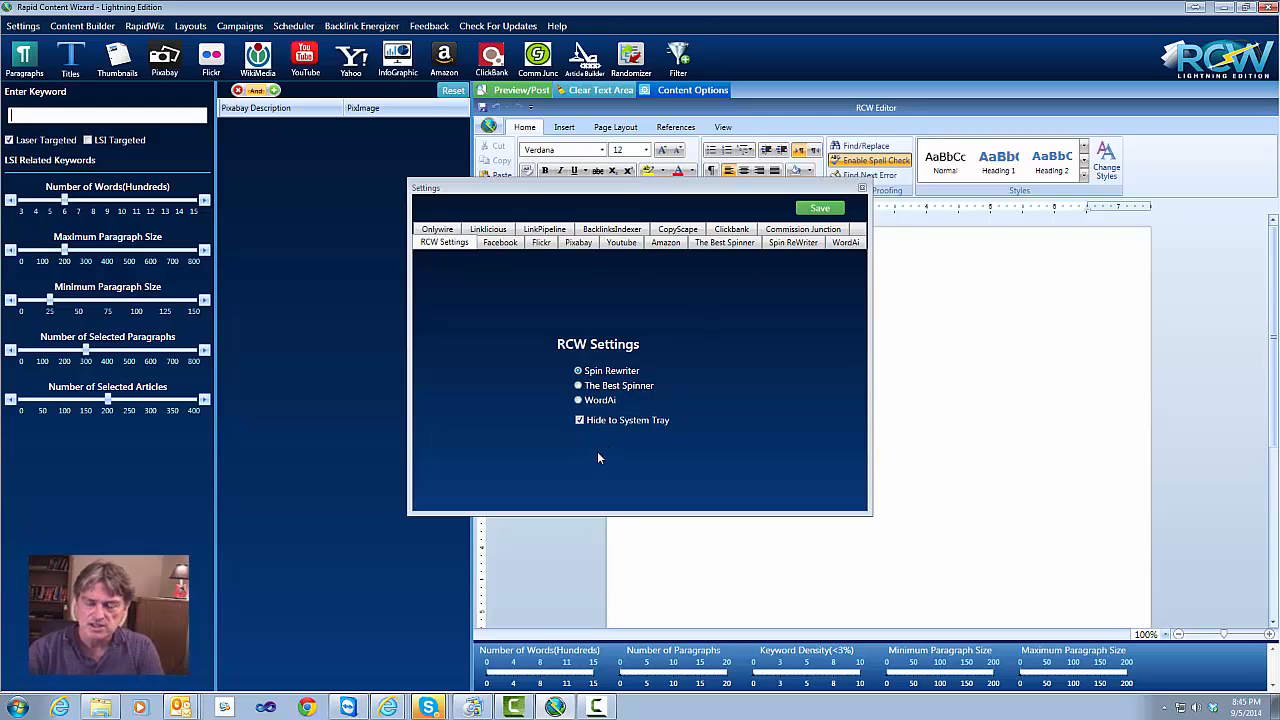
# Save and close the settings, then minimize Rapid Content Wizard to browse the MSN news slideshow
pyautogui.click(704, 398)
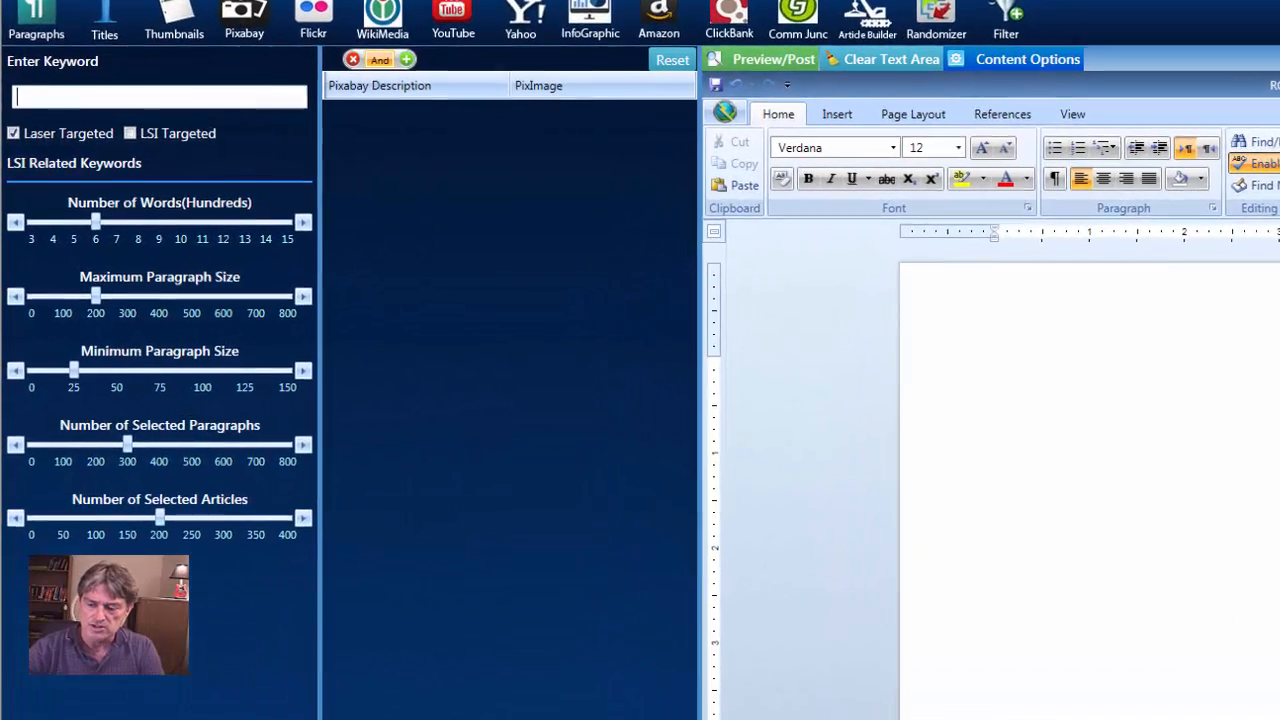
pyautogui.click(1224, 8)
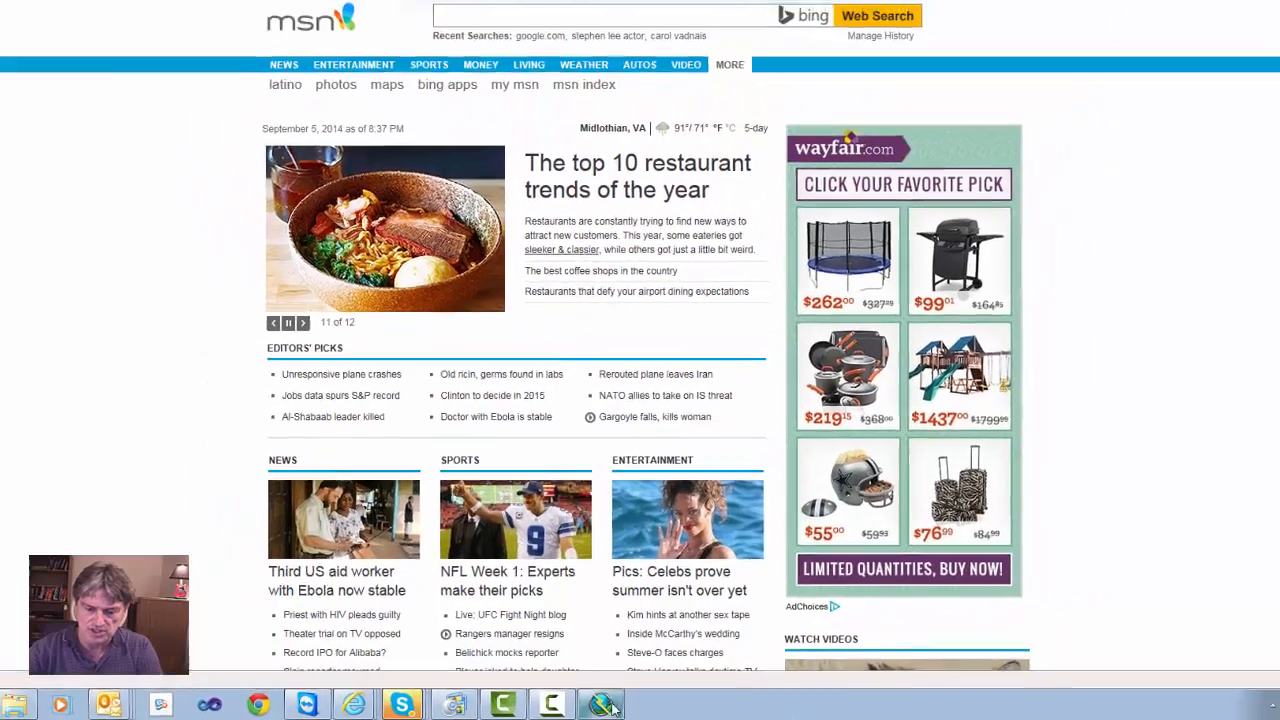
pyautogui.click(608, 700)
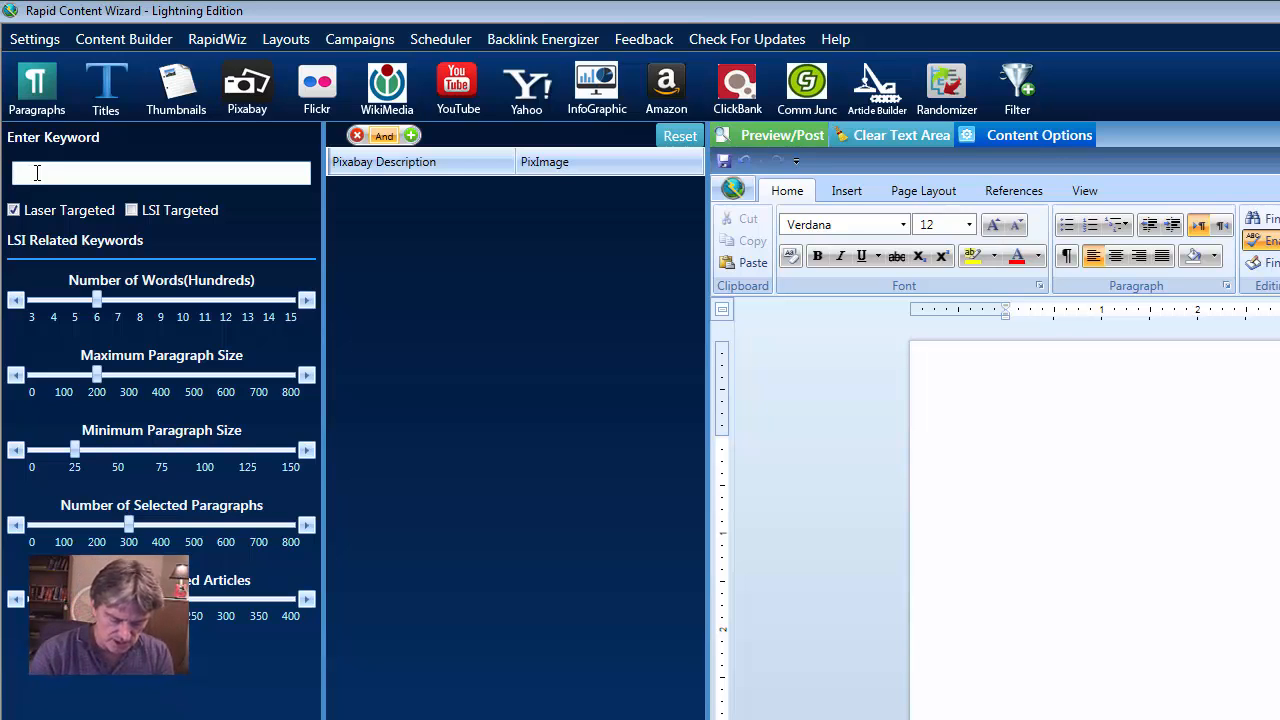
# Enter the keywords 'dogs, cats' and fetch scored article paragraphs for them
pyautogui.write('dogs')
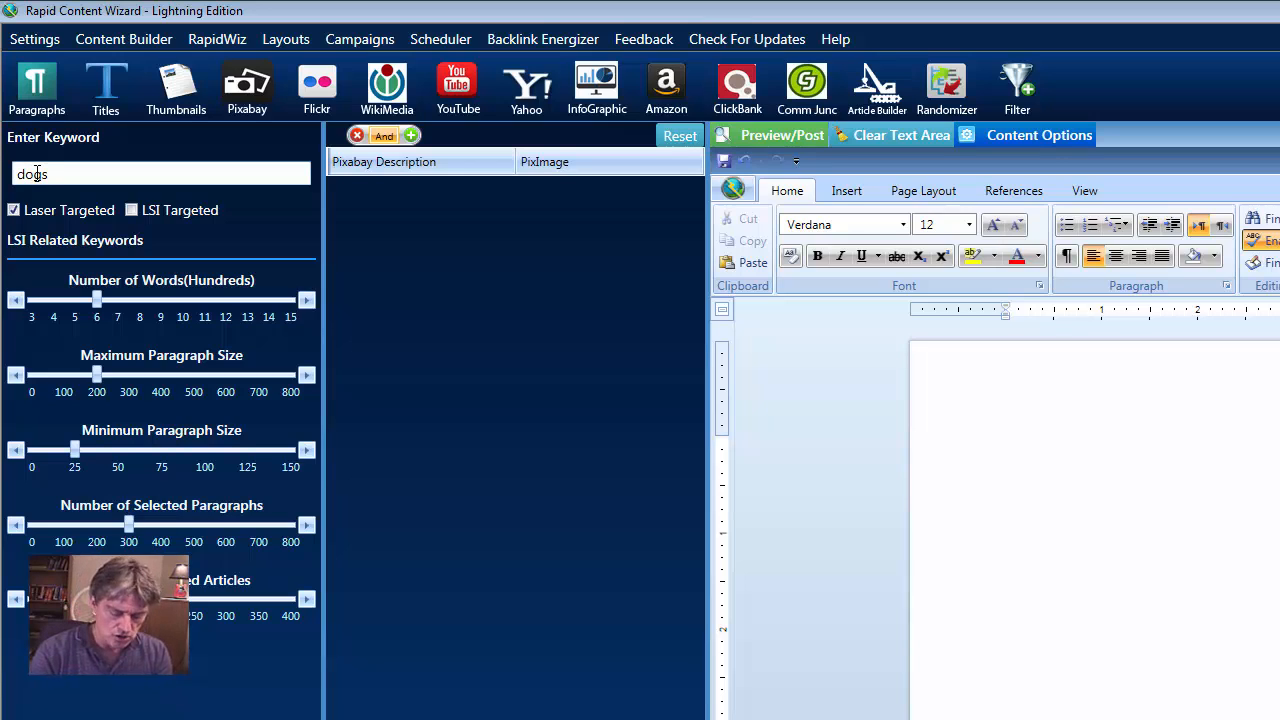
pyautogui.write(', ')
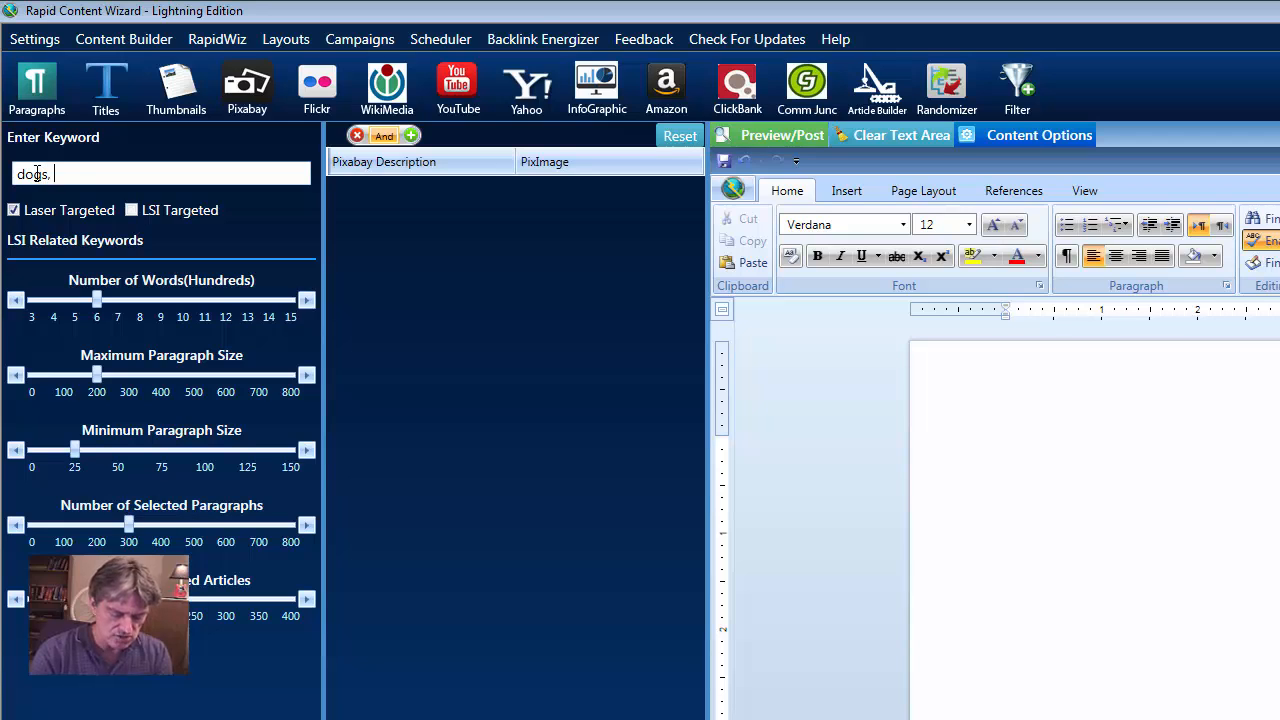
pyautogui.write('cats')
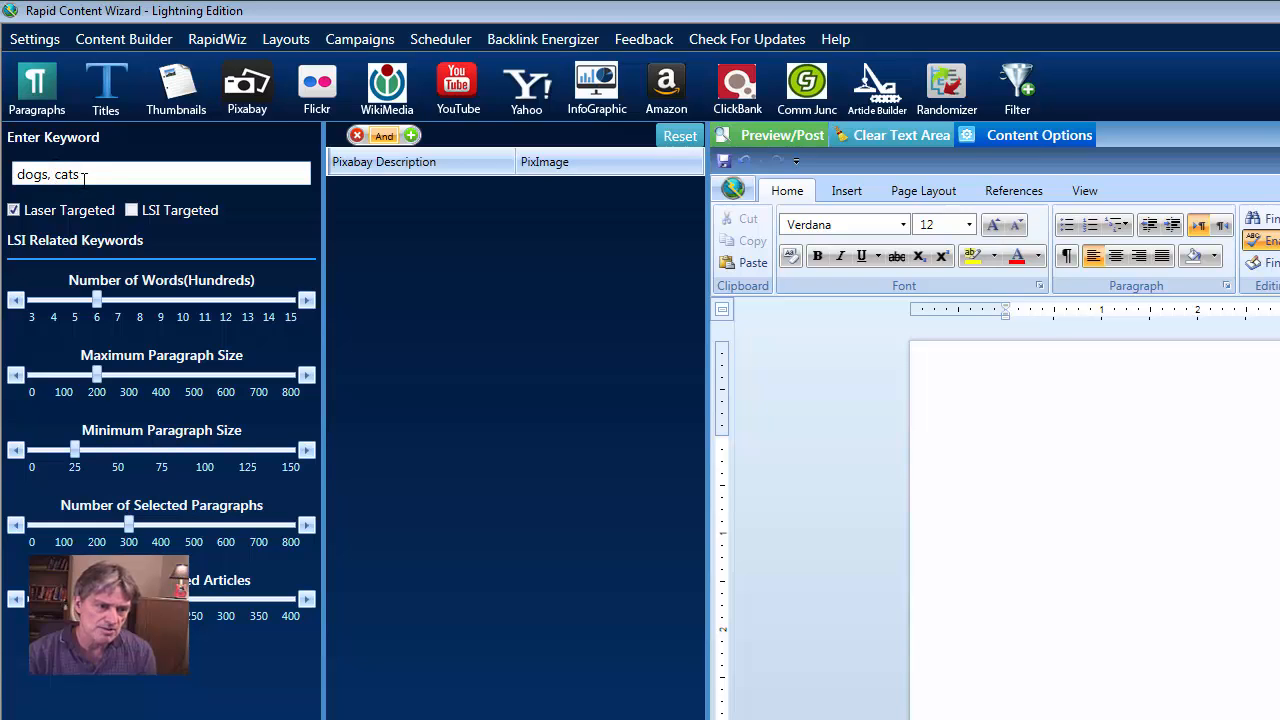
pyautogui.click(40, 87)
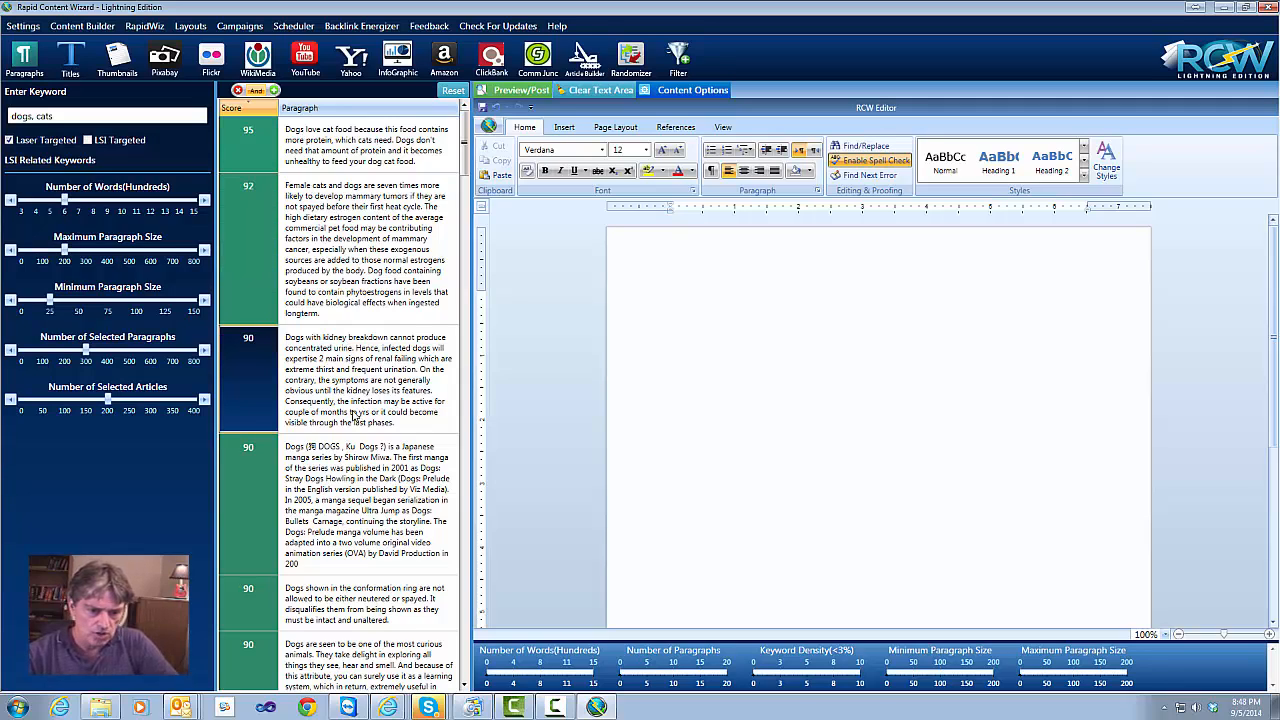
pyautogui.scroll(-1, 366, 474)
pyautogui.scroll(-5, 370, 476)
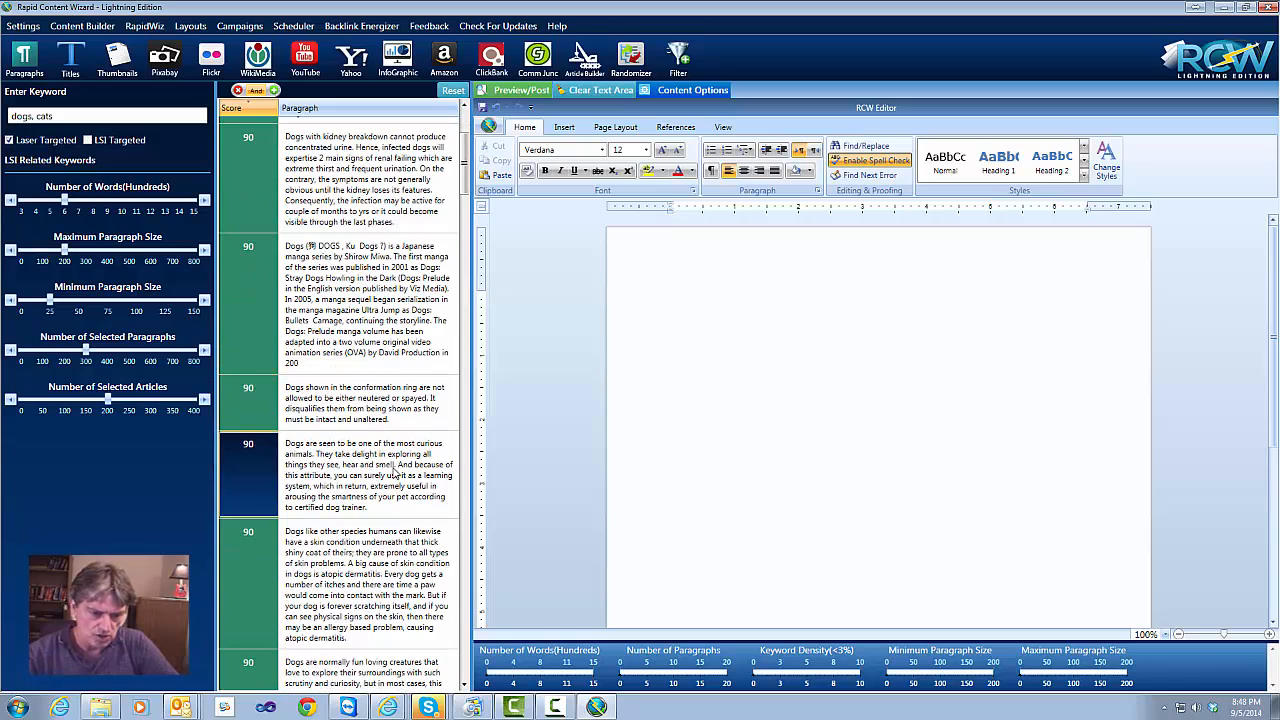
pyautogui.scroll(-3, 394, 476)
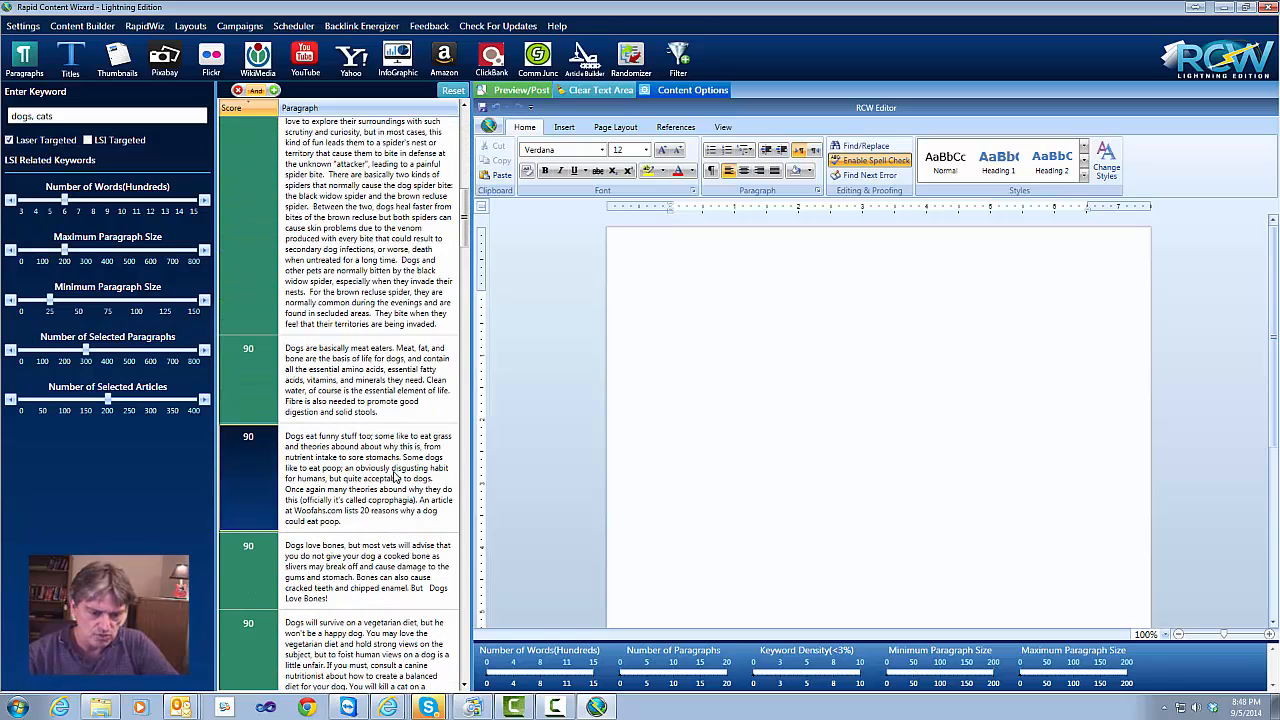
pyautogui.scroll(3, 394, 476)
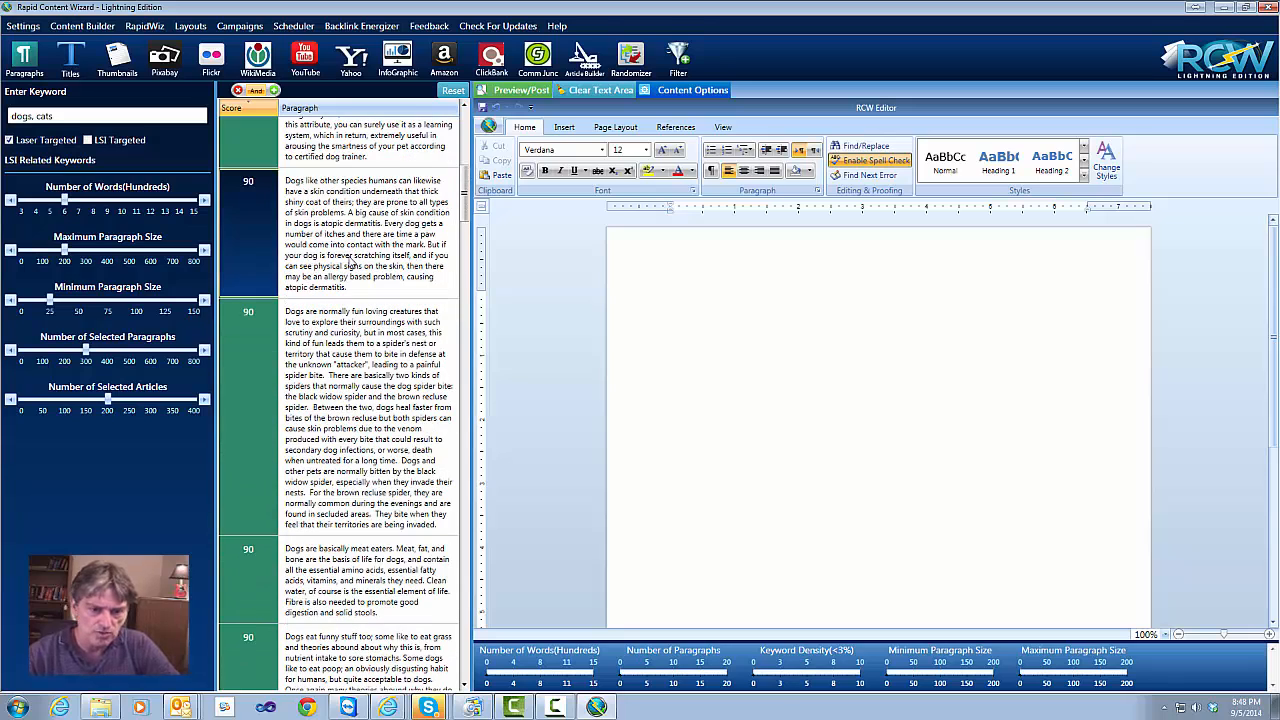
pyautogui.scroll(6, 352, 370)
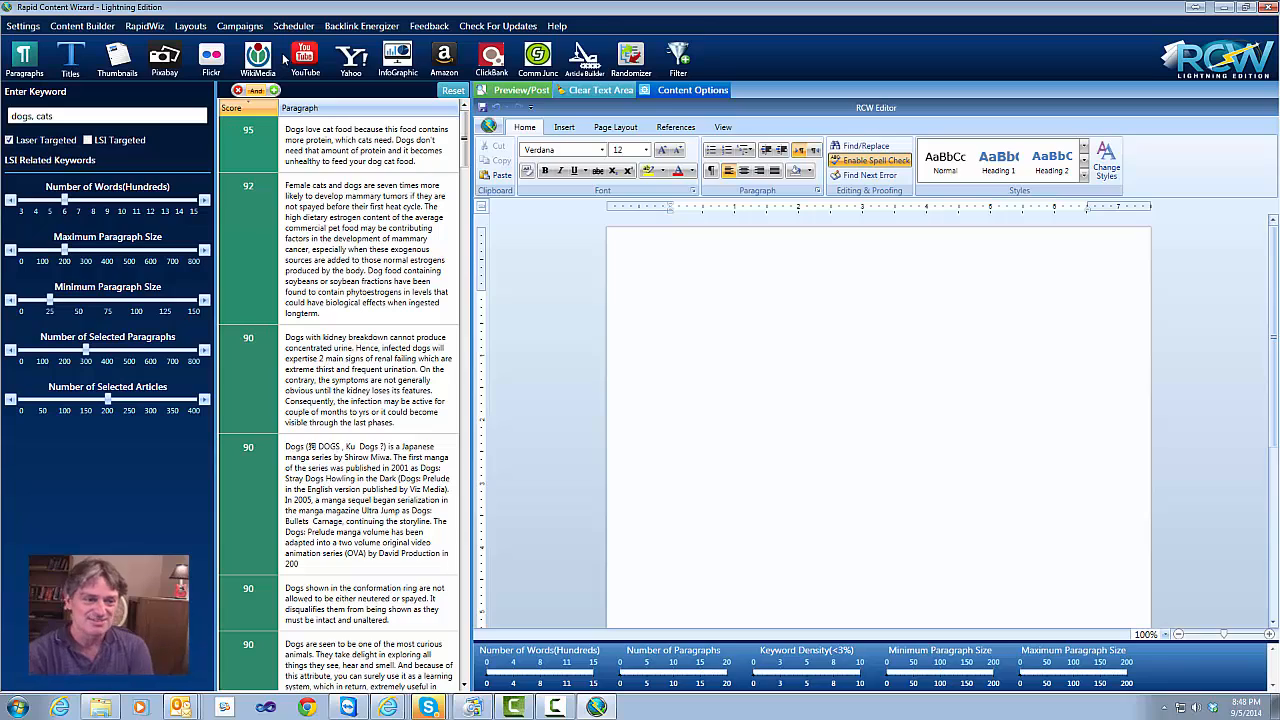
# Fetch Pixabay images for 'dogs, cats' and scroll through the image results
pyautogui.click(168, 64)
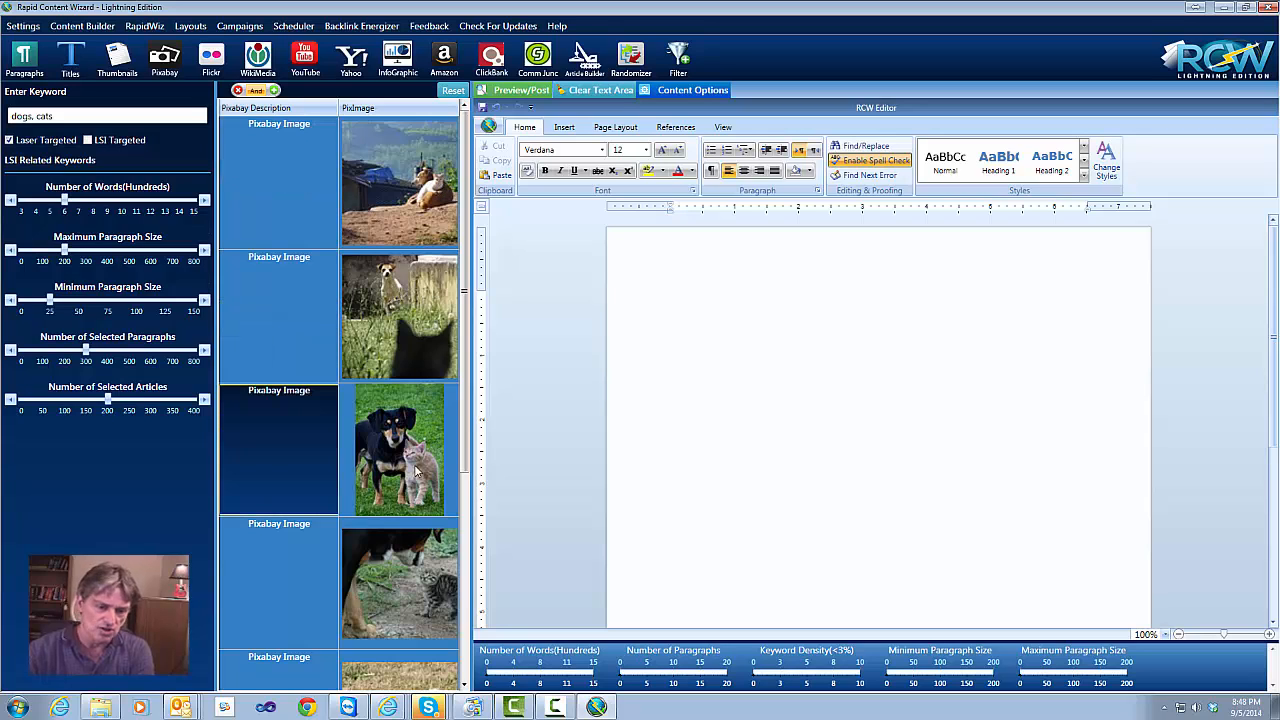
pyautogui.scroll(-1, 410, 550)
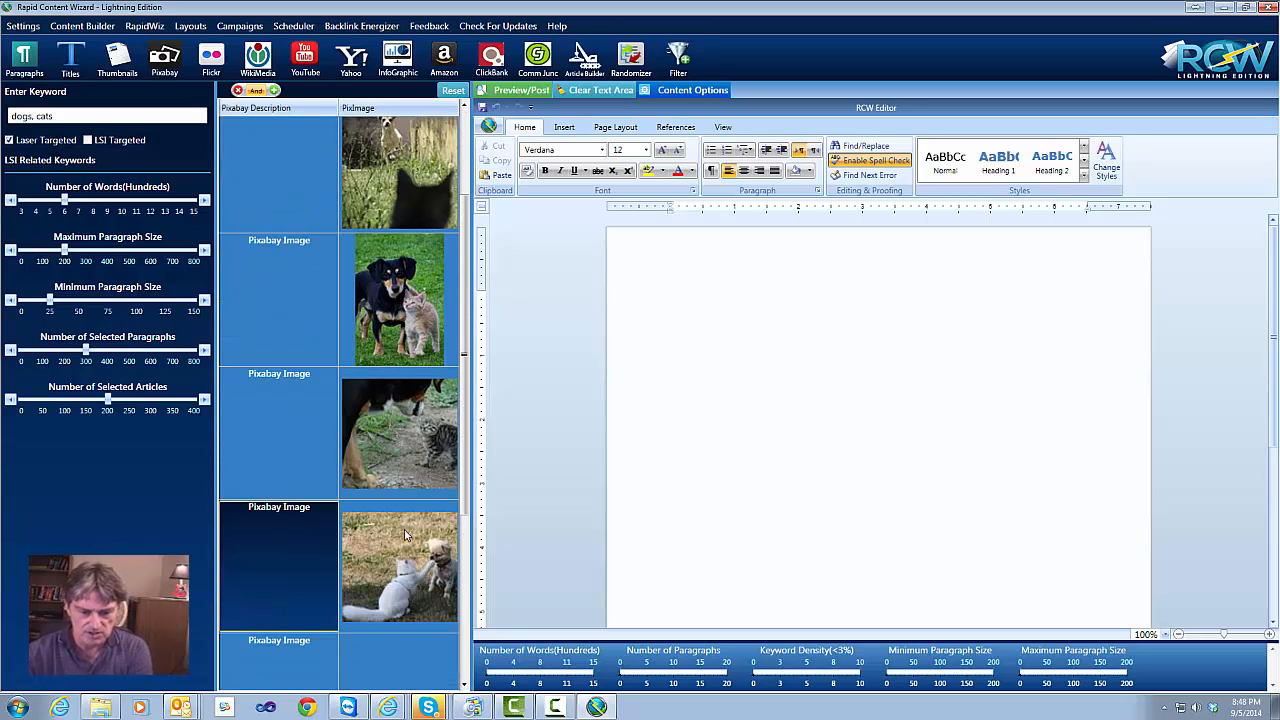
pyautogui.scroll(-3, 404, 529)
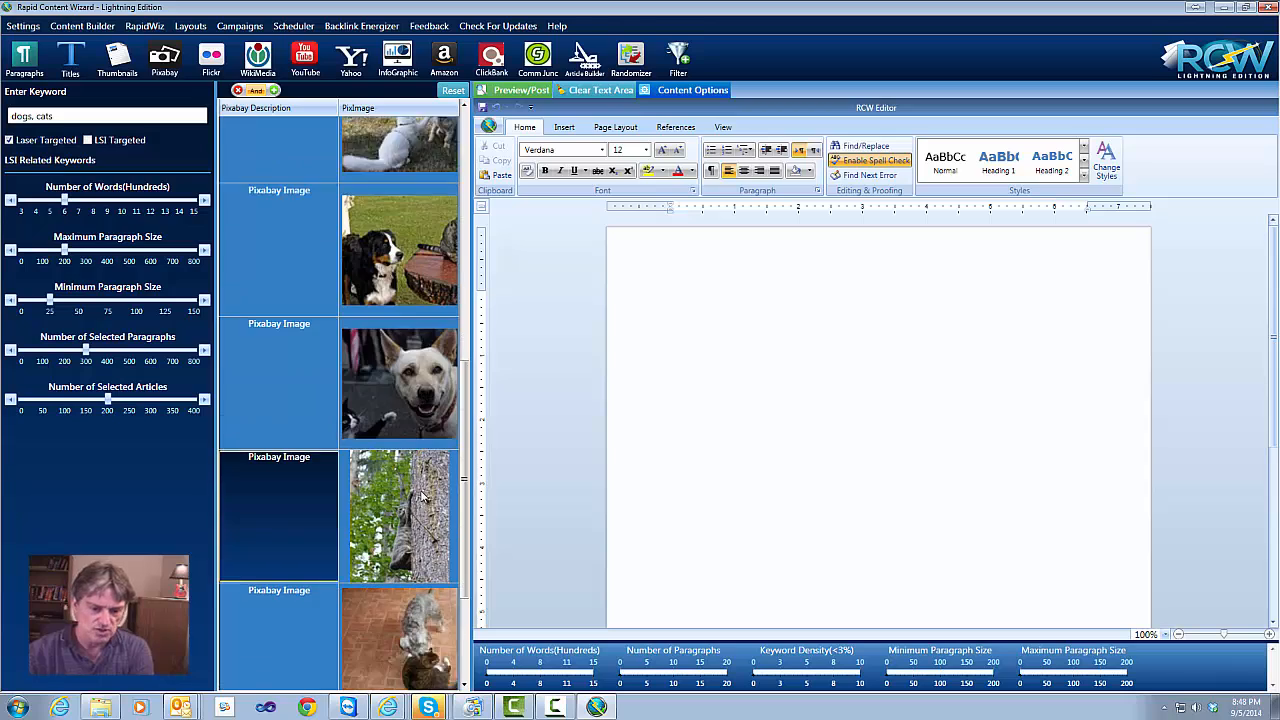
pyautogui.scroll(-6, 421, 493)
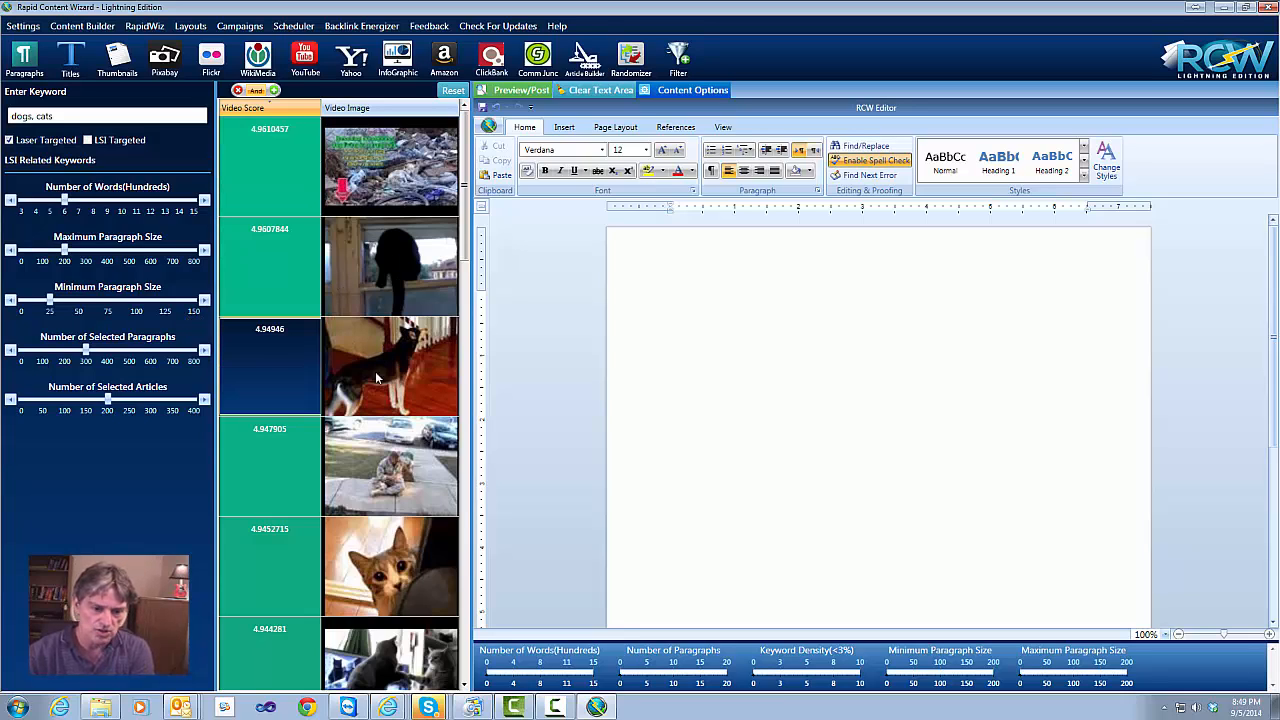
# Scroll the YouTube video list, then search WikiMedia for 'dogs, cats' images, which returns nothing
pyautogui.scroll(-7, 250, 475)
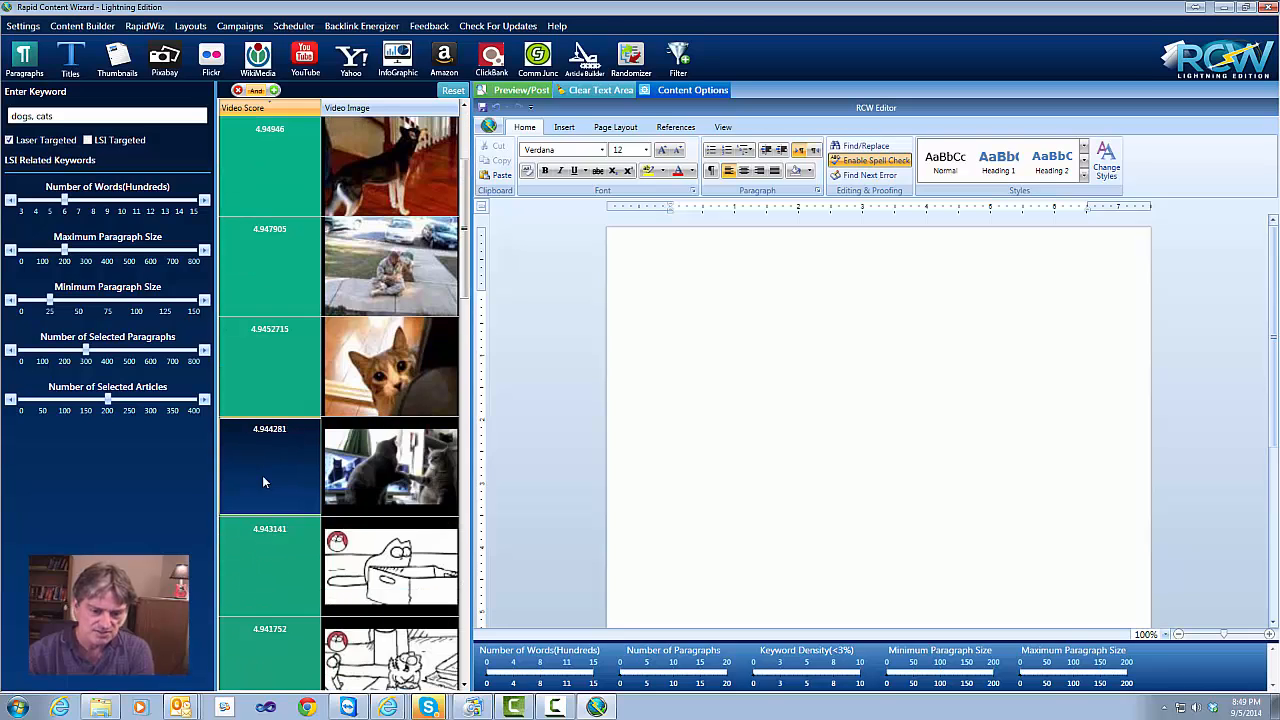
pyautogui.scroll(-2, 262, 475)
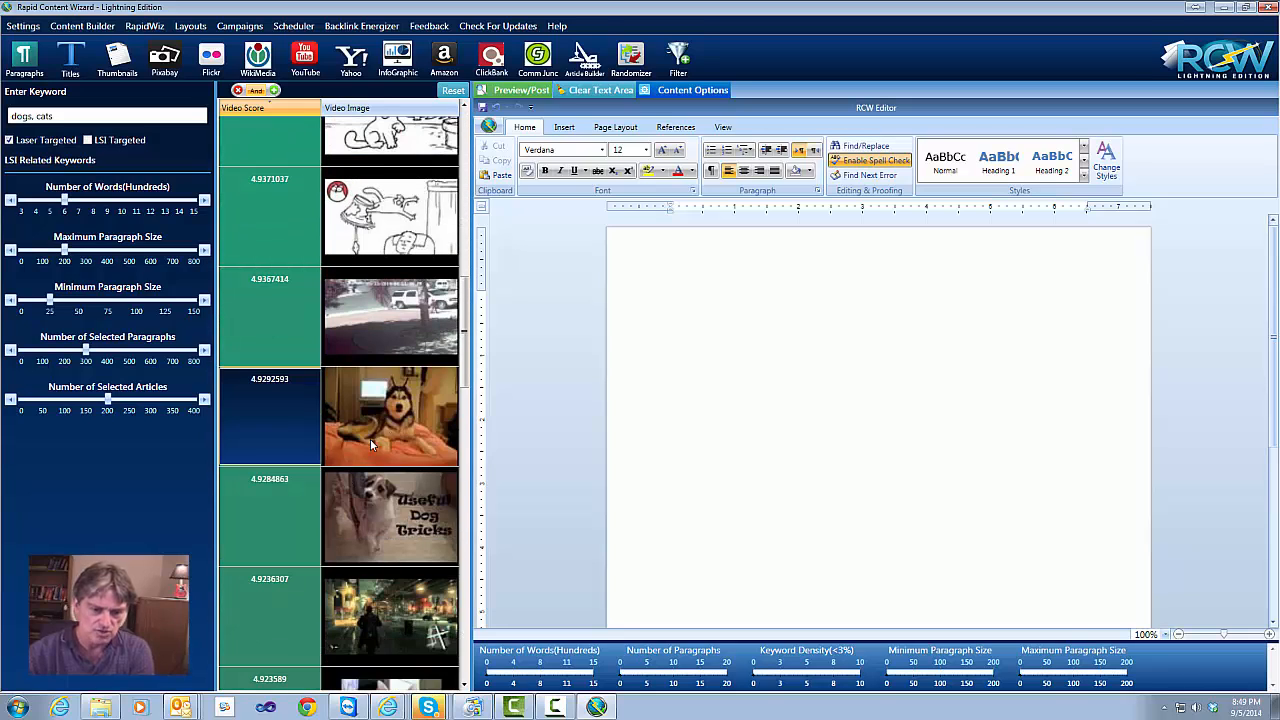
pyautogui.scroll(10, 270, 418)
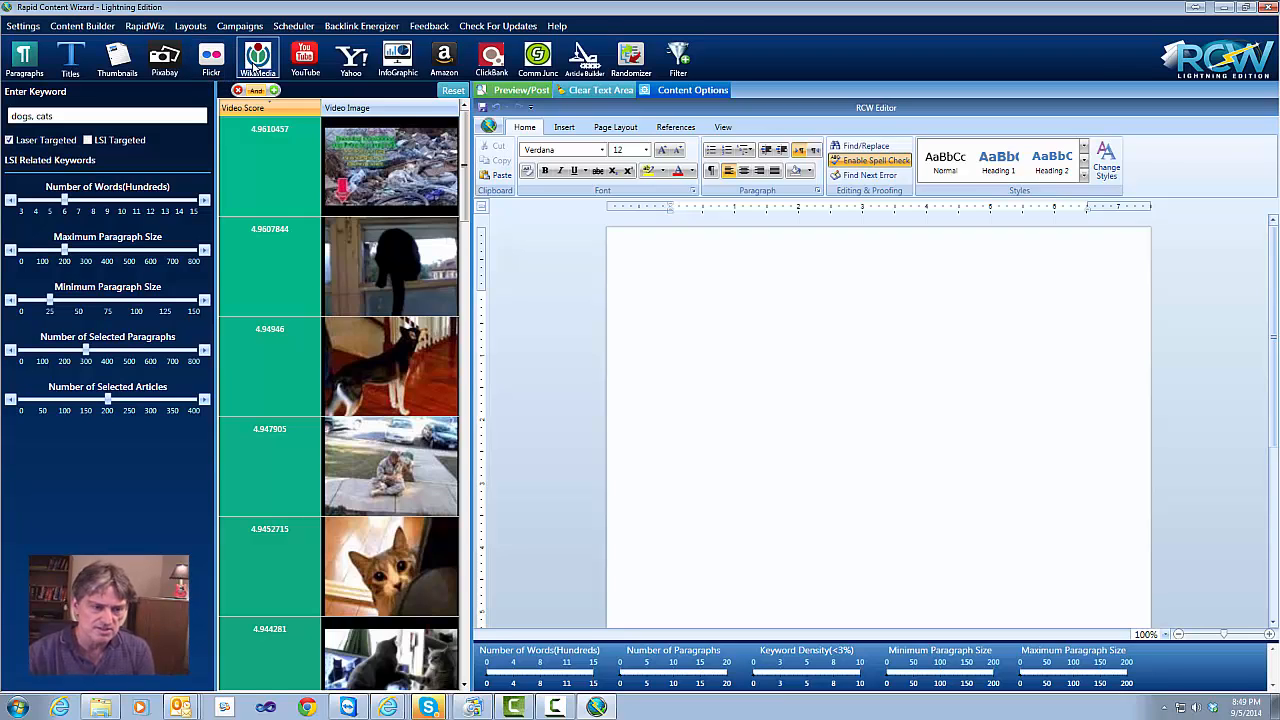
pyautogui.click(258, 62)
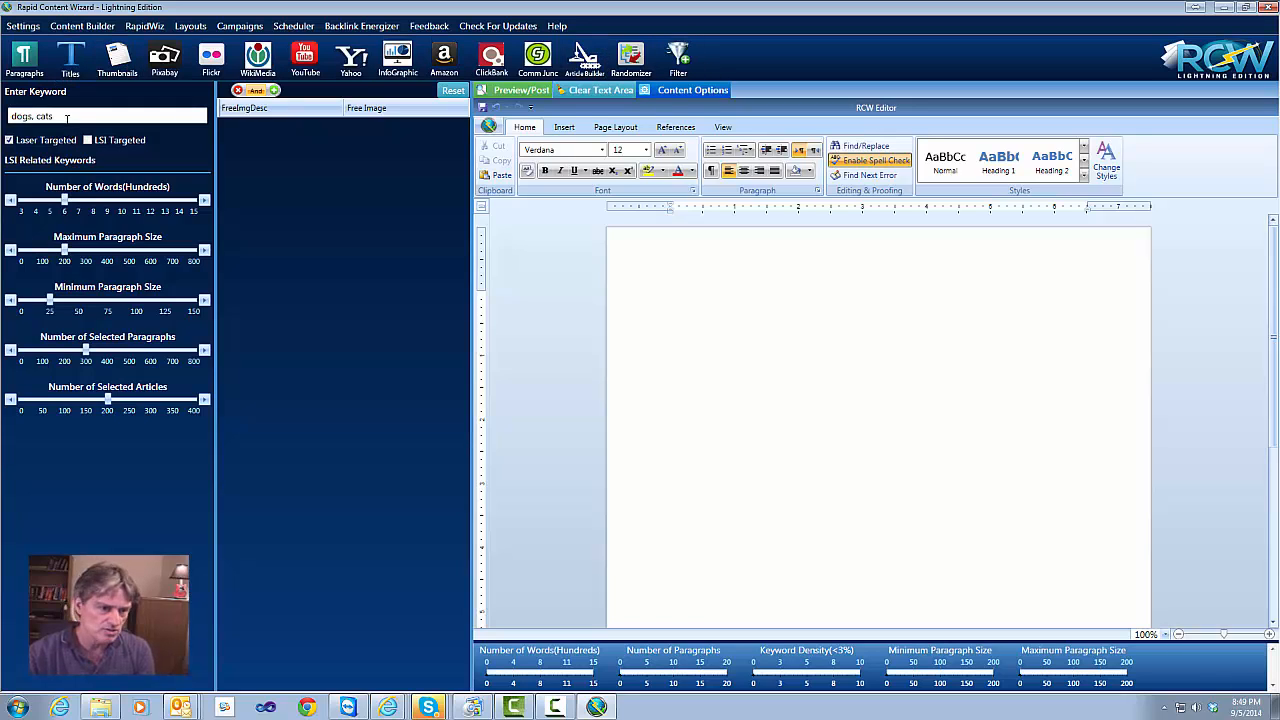
# Turn on LSI Targeted and replace the 'dogs for sale' related keyword with 'cats'
pyautogui.click(67, 116)
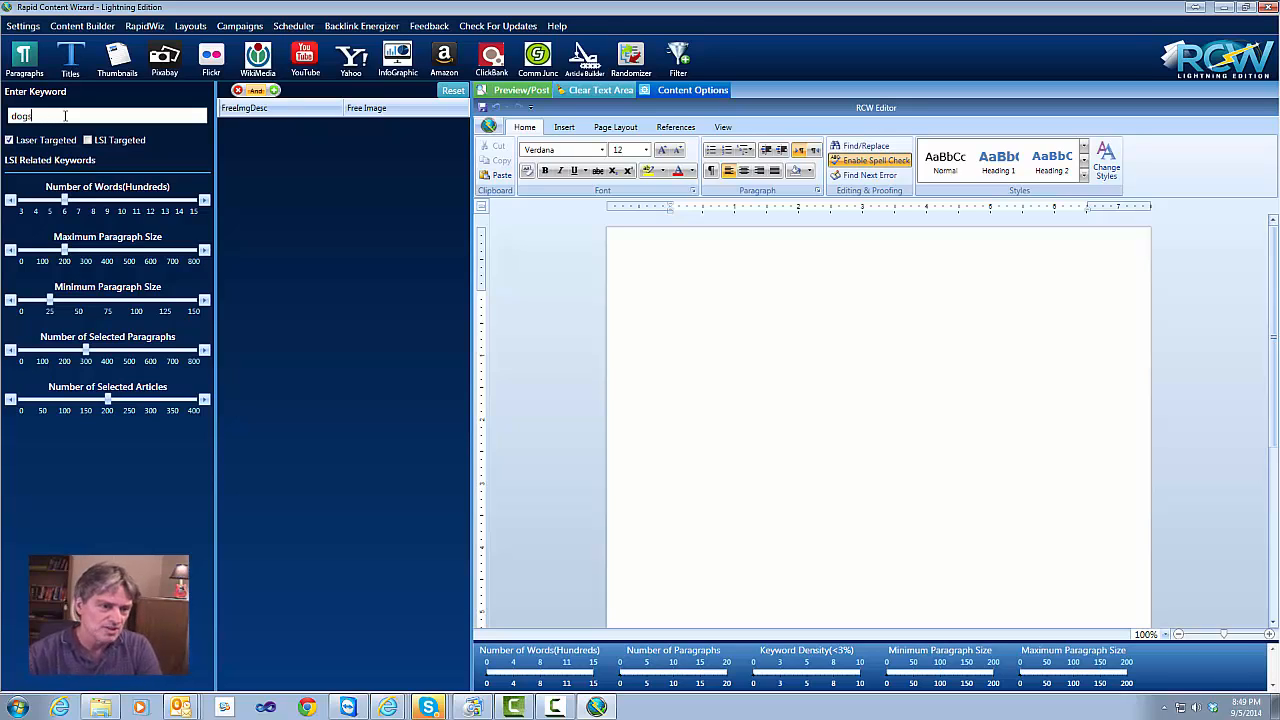
pyautogui.click(88, 141)
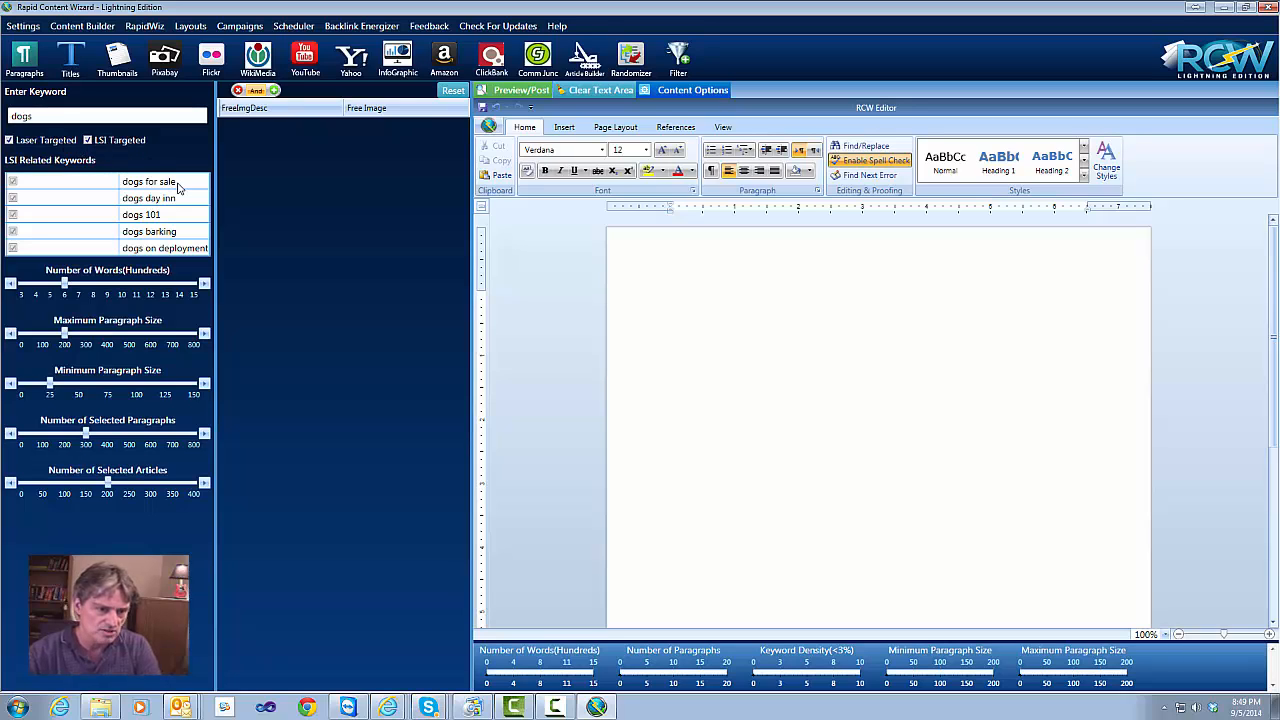
pyautogui.click(12, 183)
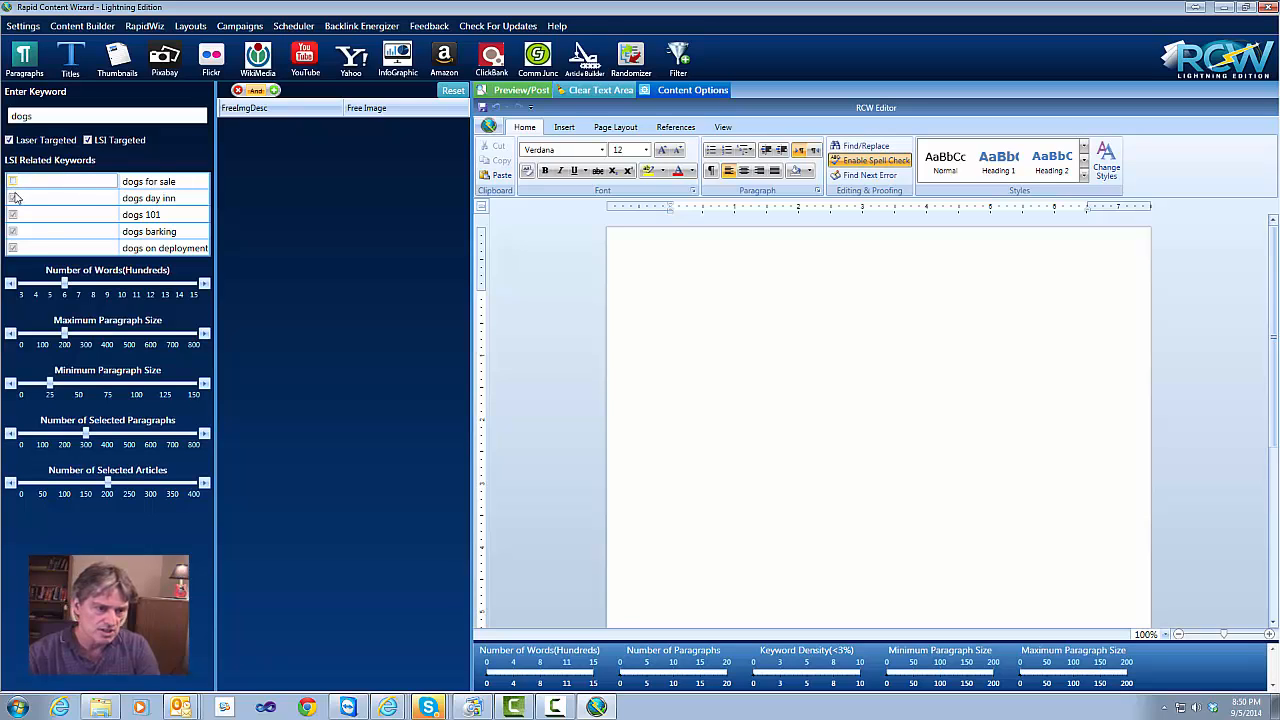
pyautogui.click(188, 181)
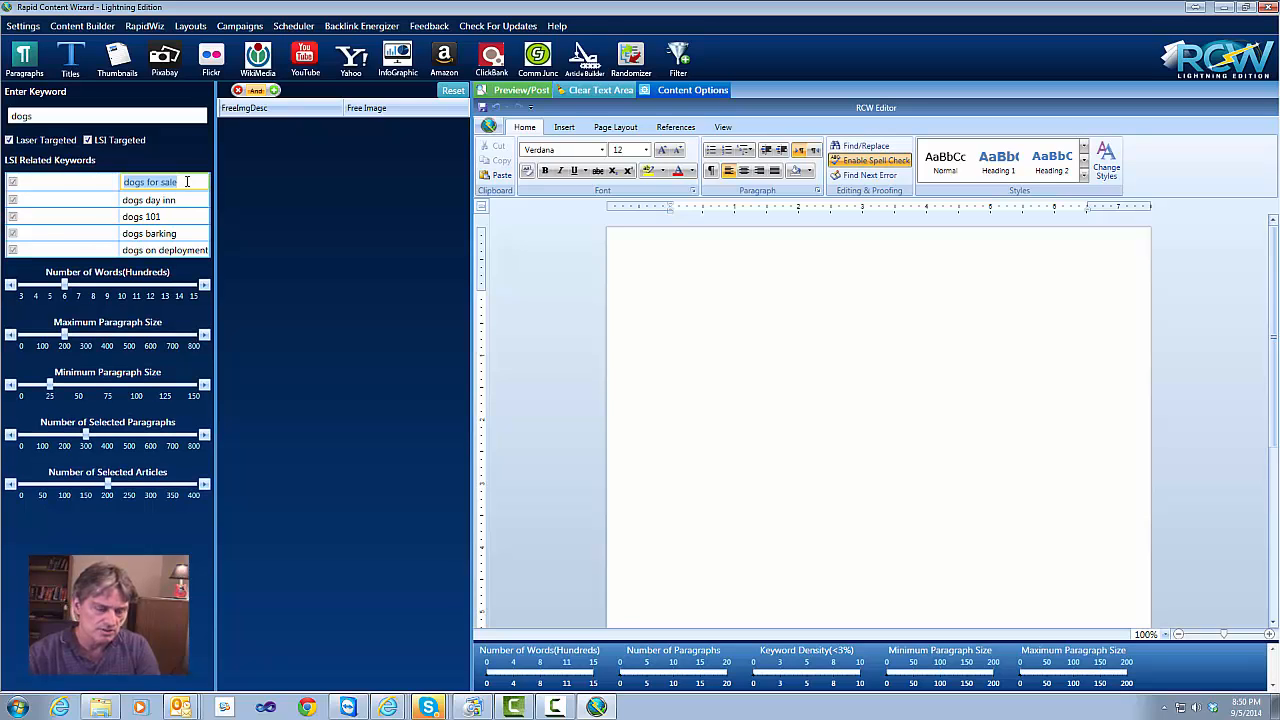
pyautogui.write('cats')
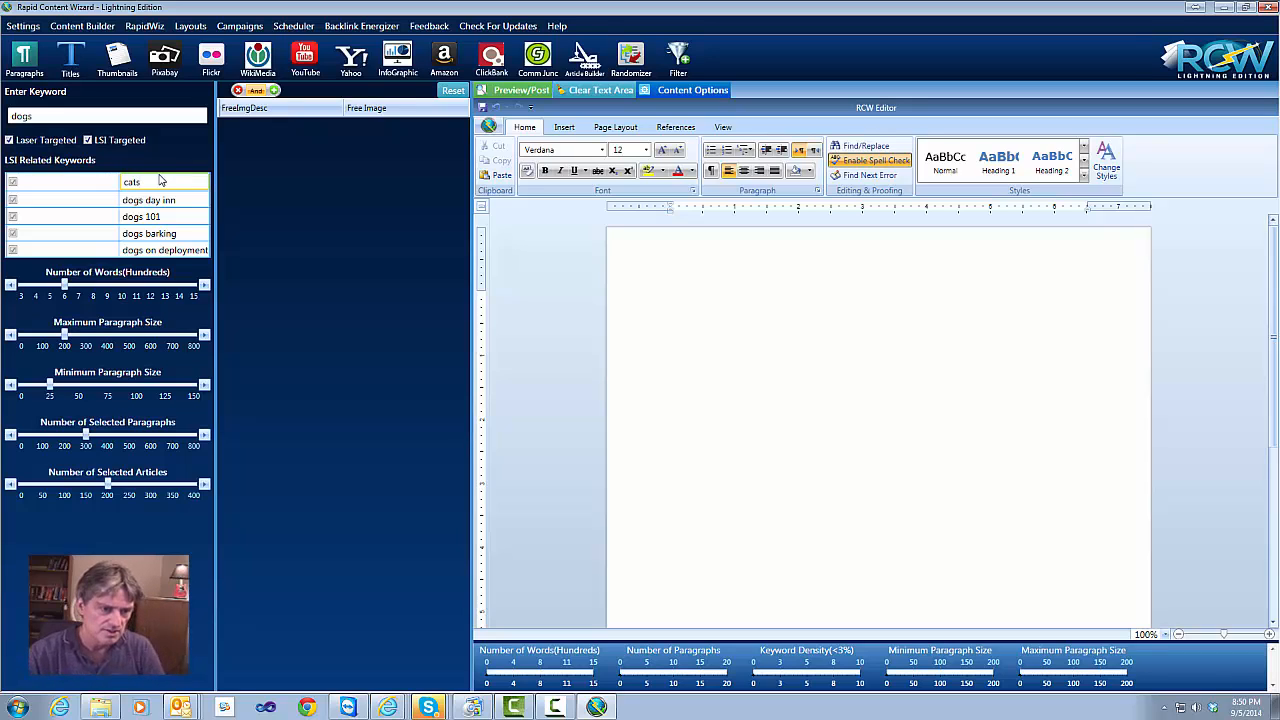
# Exclude dogs day inn, dogs 101, dogs barking and dogs on deployment from the related keywords
pyautogui.click(12, 200)
pyautogui.click(12, 215)
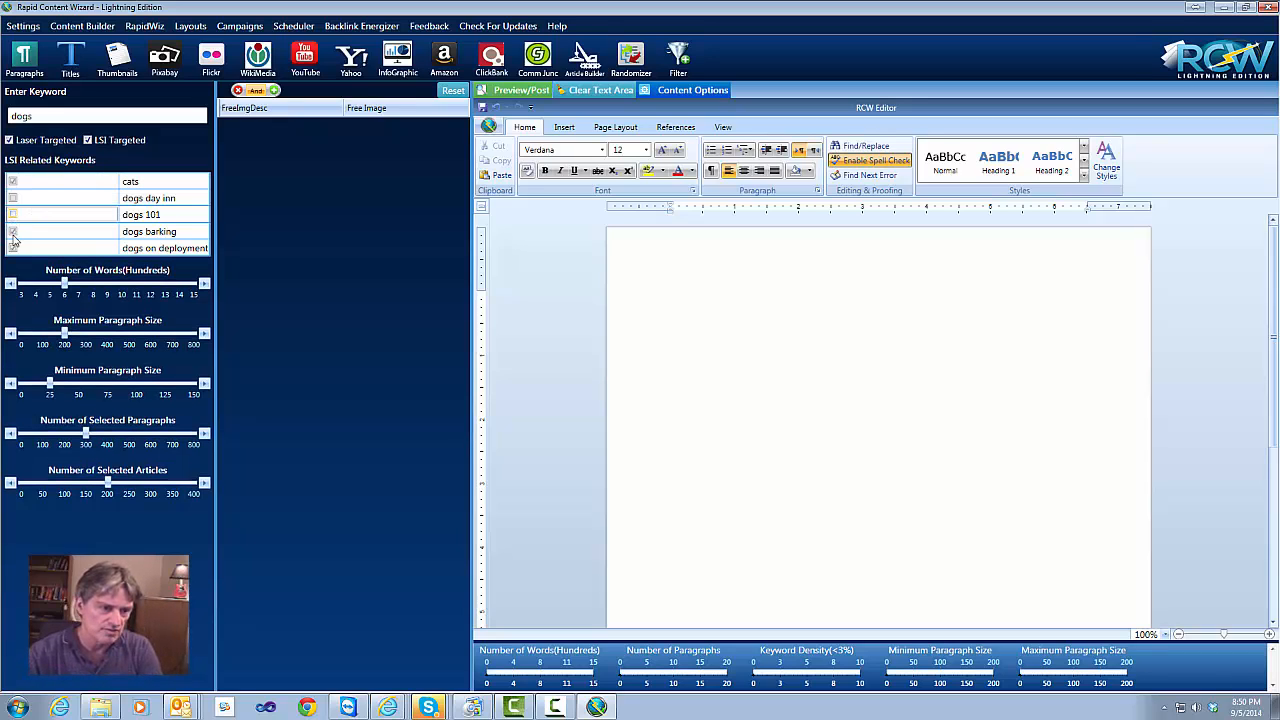
pyautogui.click(12, 232)
pyautogui.click(12, 248)
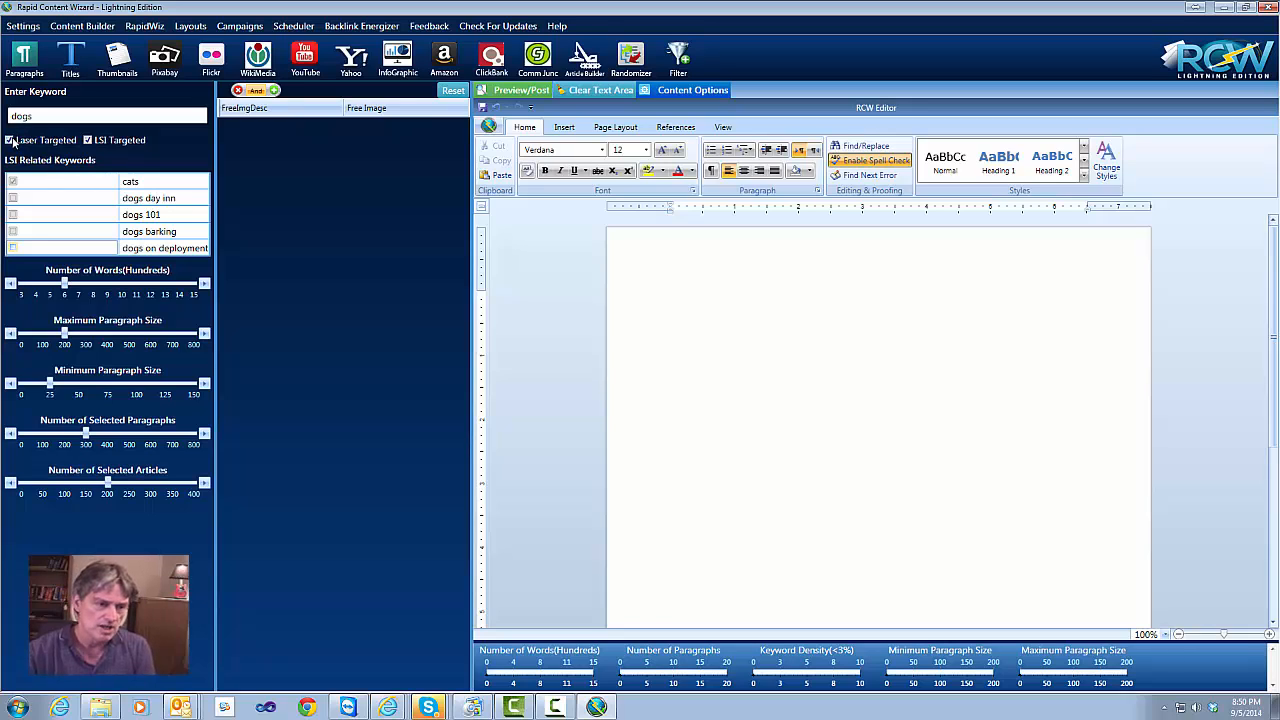
# Switch off LSI Targeted for 'dogs' so no related keywords remain listed
pyautogui.click(88, 141)
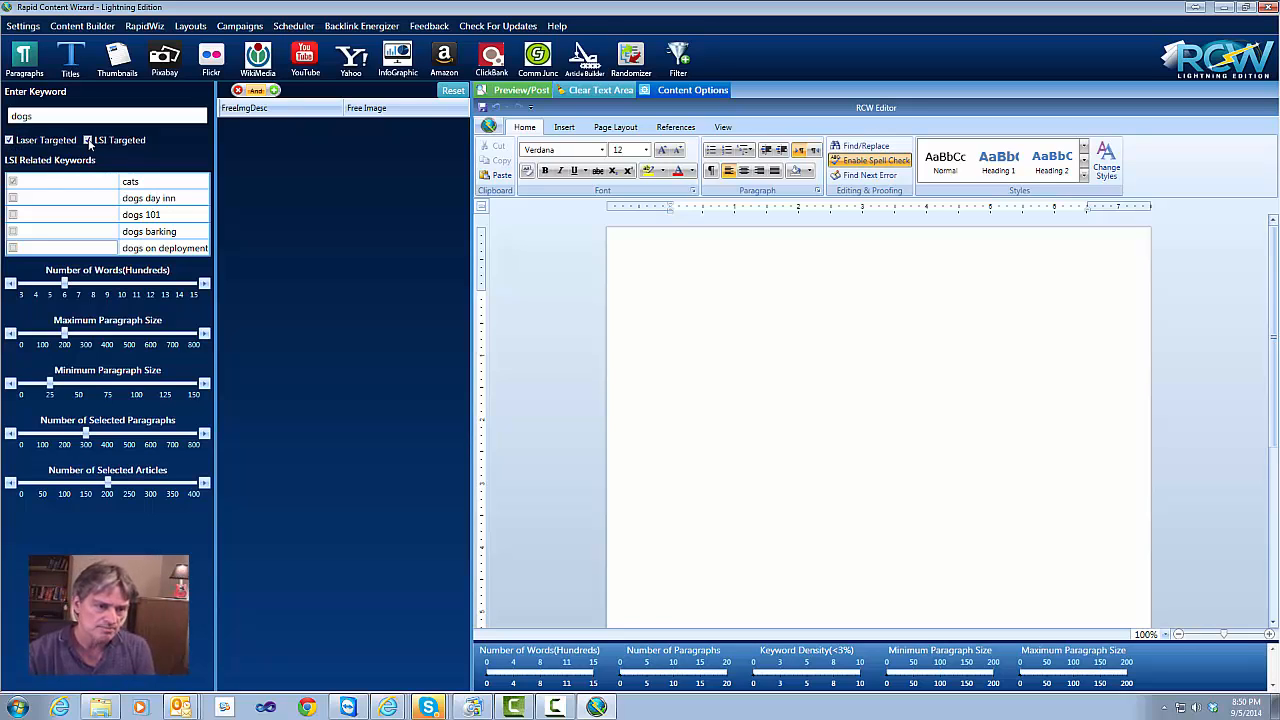
pyautogui.click(89, 116)
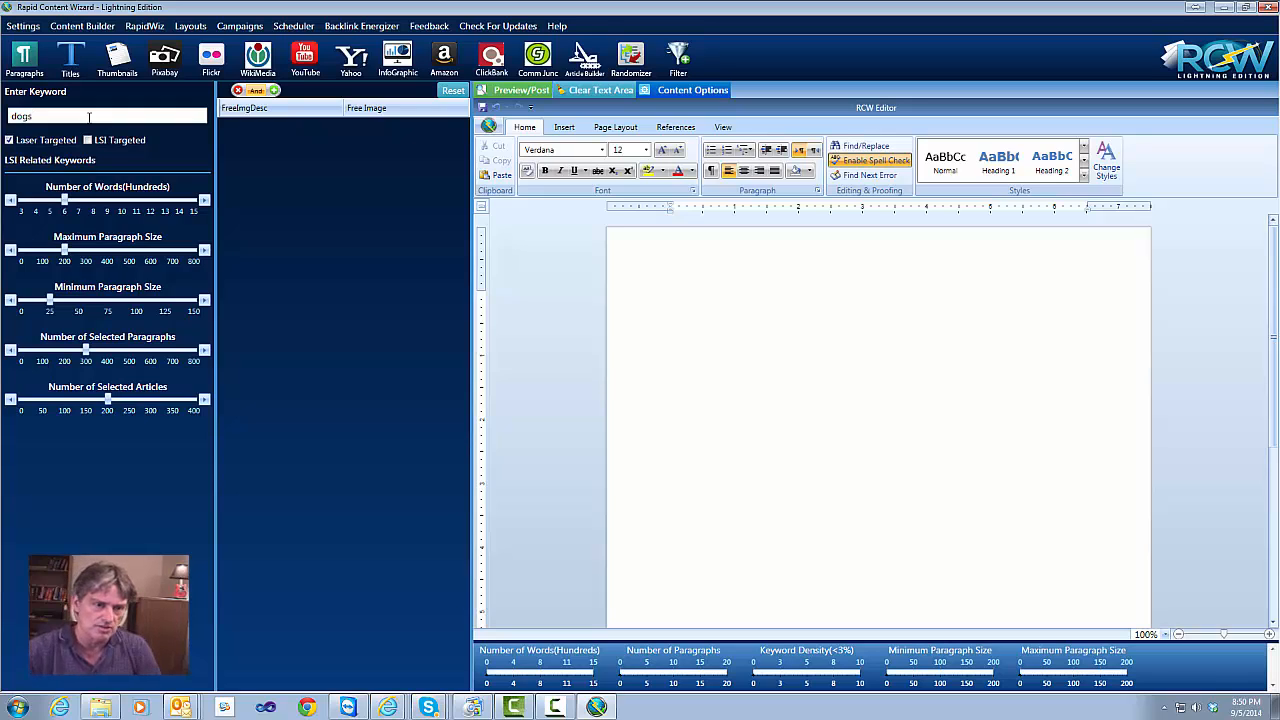
# Load the WeightLoss_1 campaign, select the productsforsuccess.com site, and turn off Spin Content
pyautogui.click(240, 27)
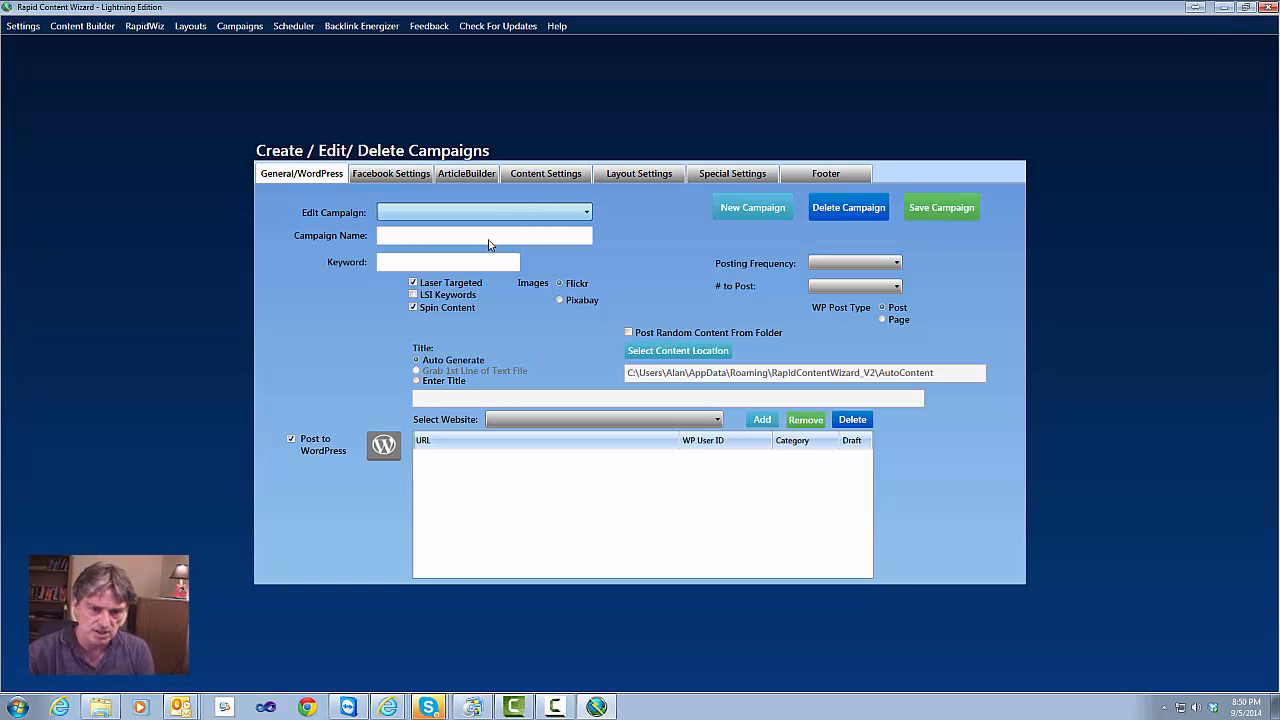
pyautogui.click(434, 253)
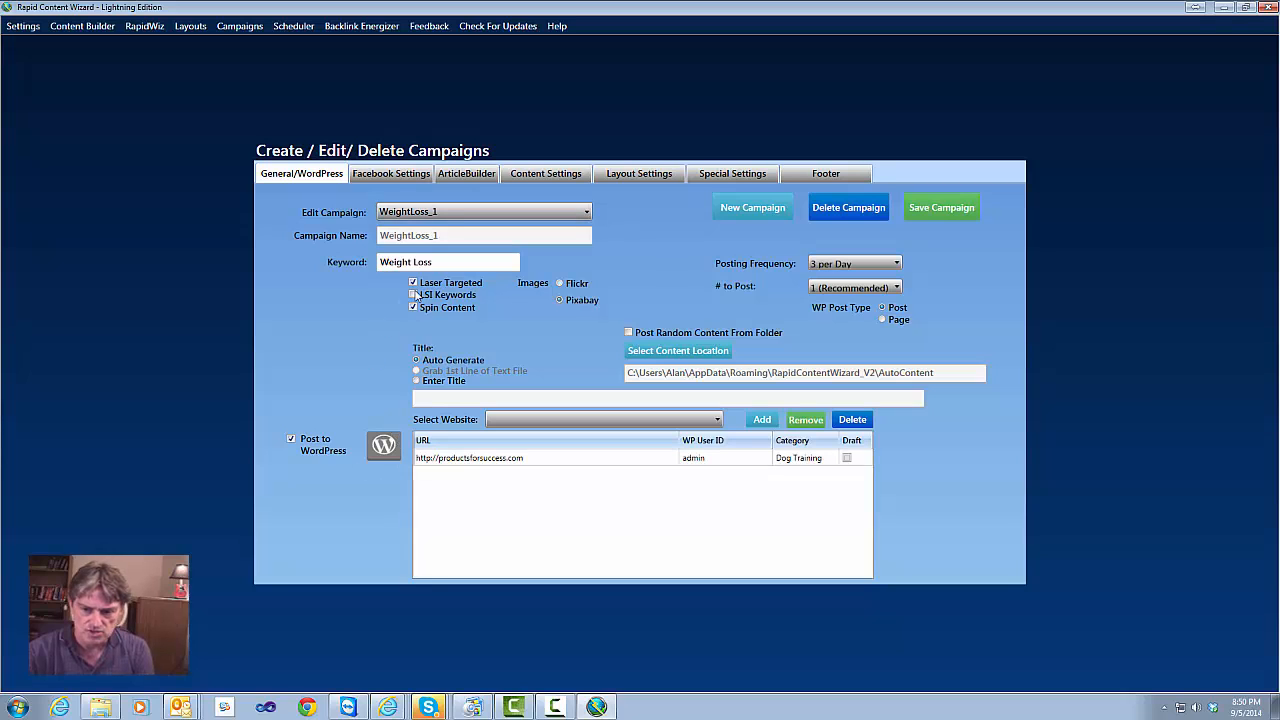
pyautogui.click(488, 462)
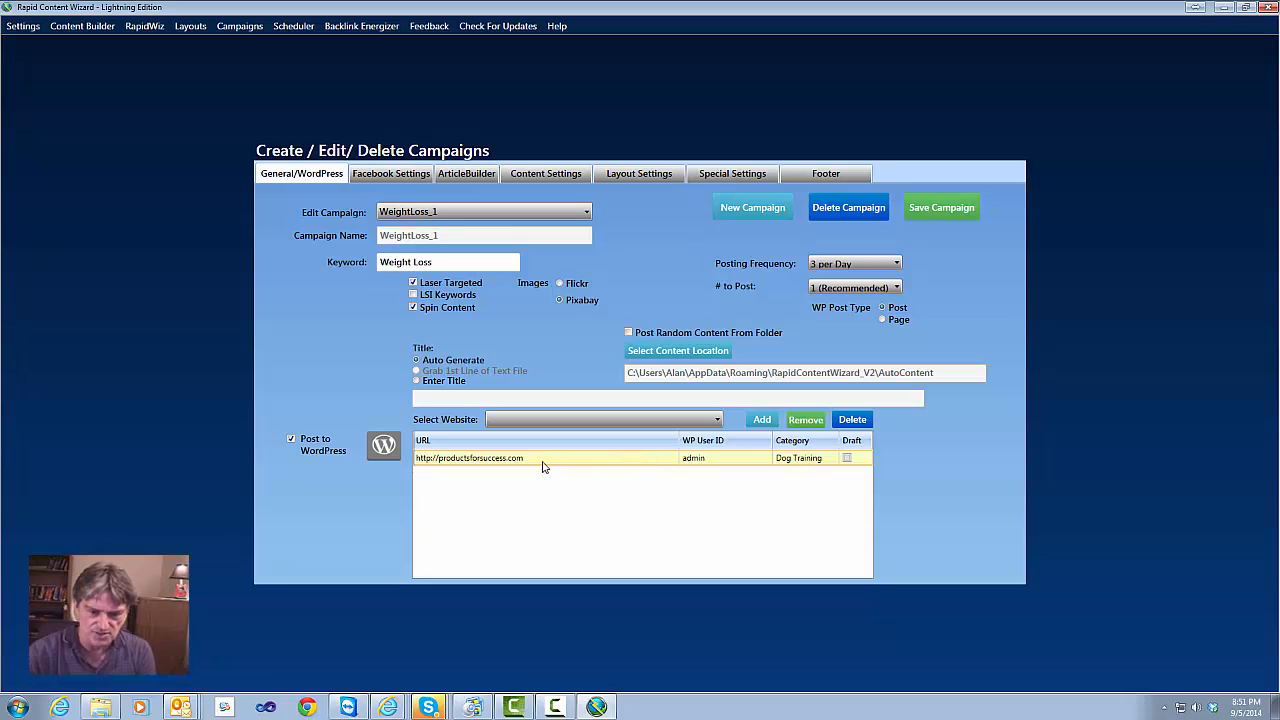
pyautogui.click(800, 460)
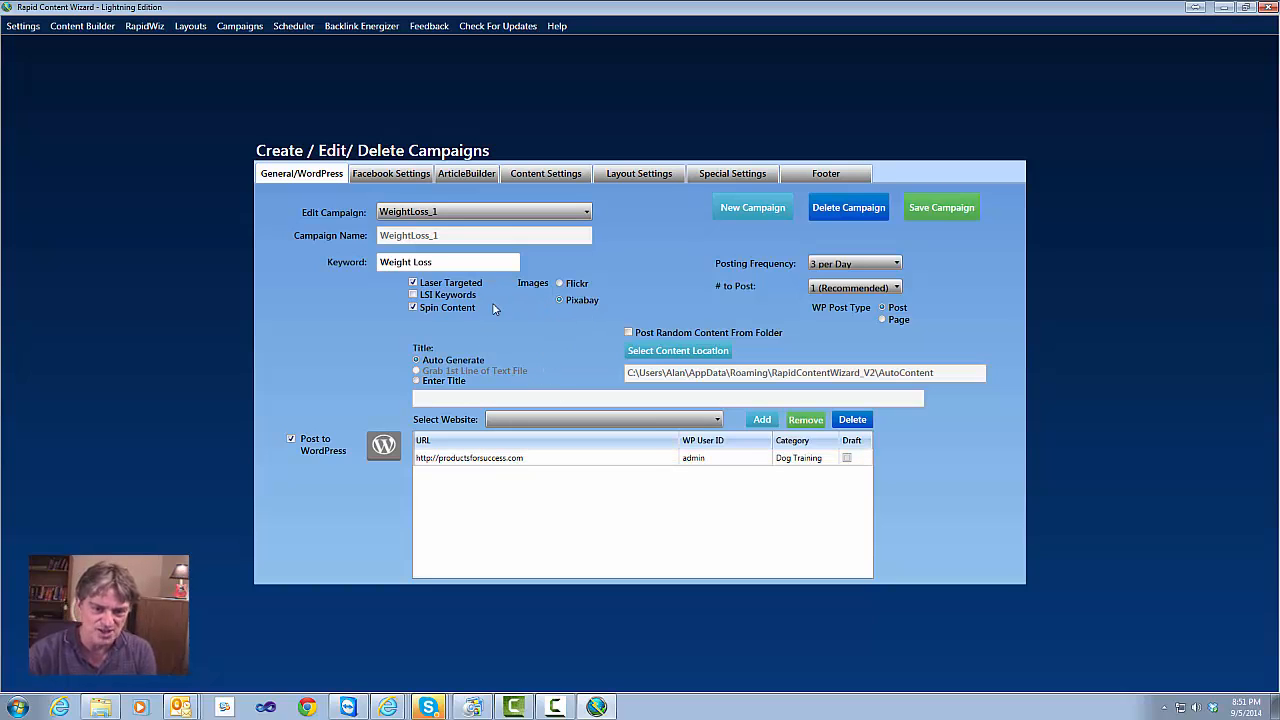
pyautogui.click(414, 309)
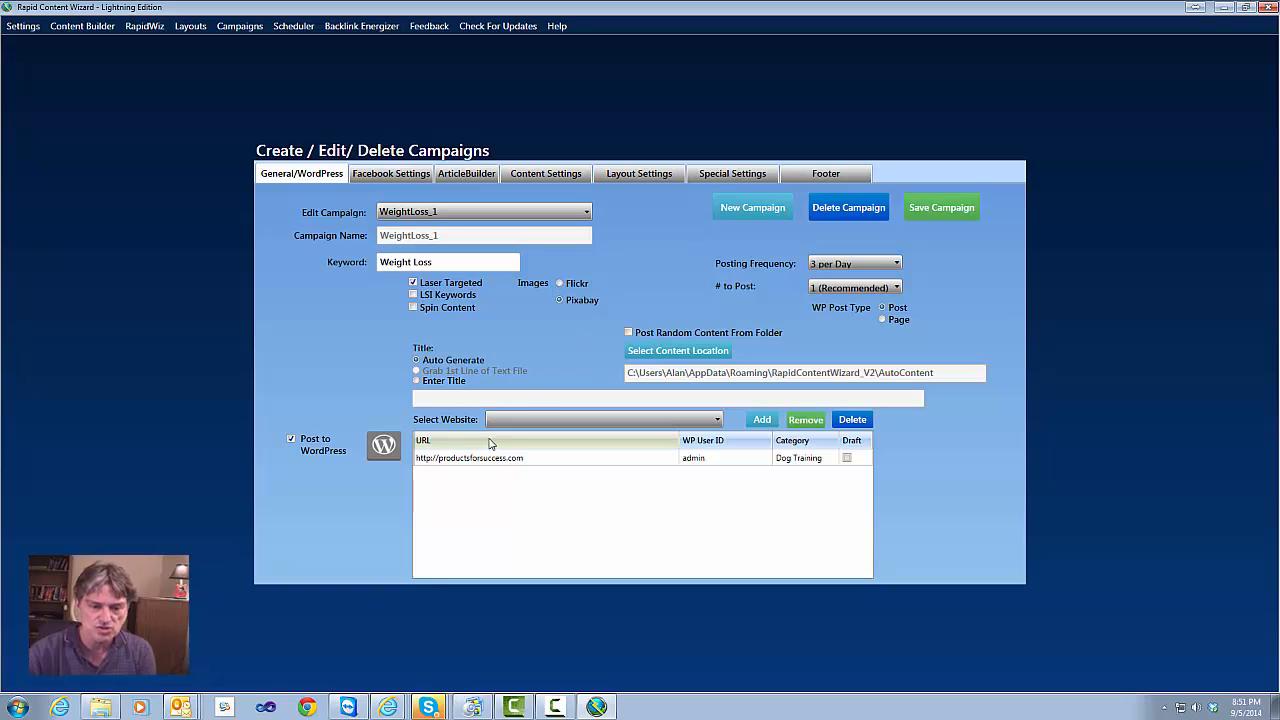
pyautogui.click(381, 174)
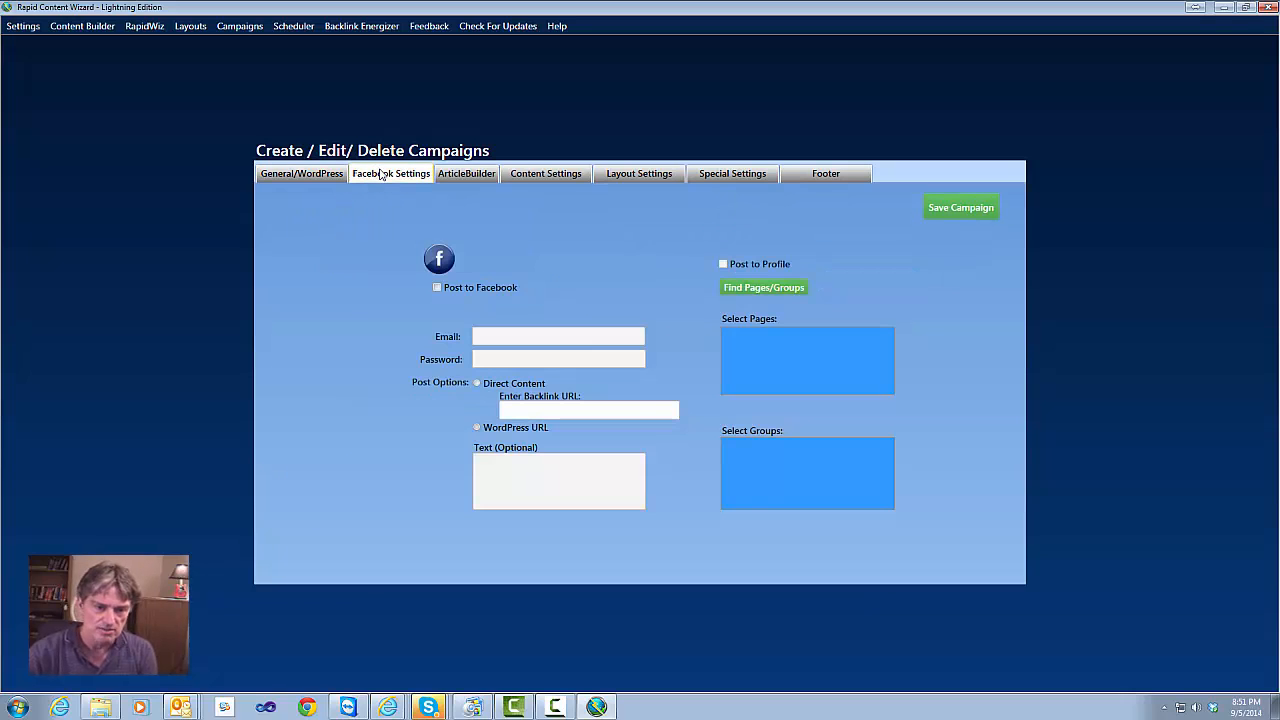
# Review the ArticleBuilder, Content, Layout and Special Settings tabs, ending on the empty OnlyWire backlink fields
pyautogui.click(466, 176)
pyautogui.click(550, 176)
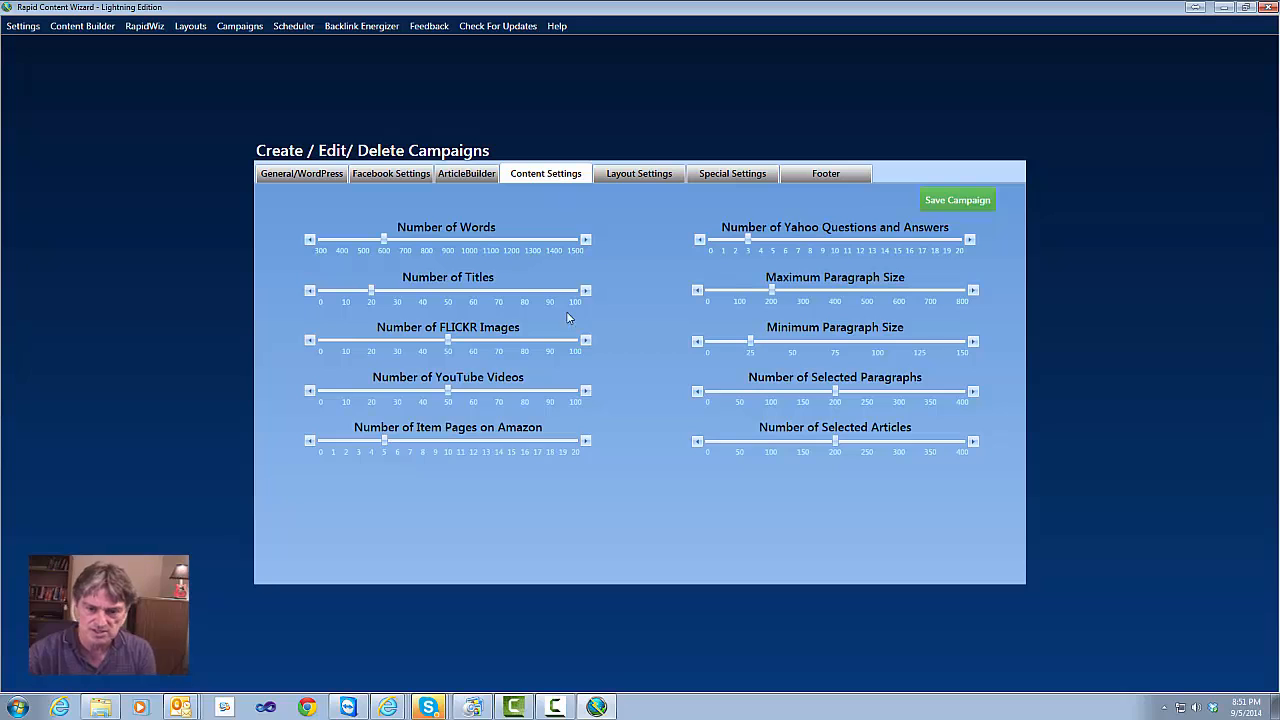
pyautogui.click(655, 174)
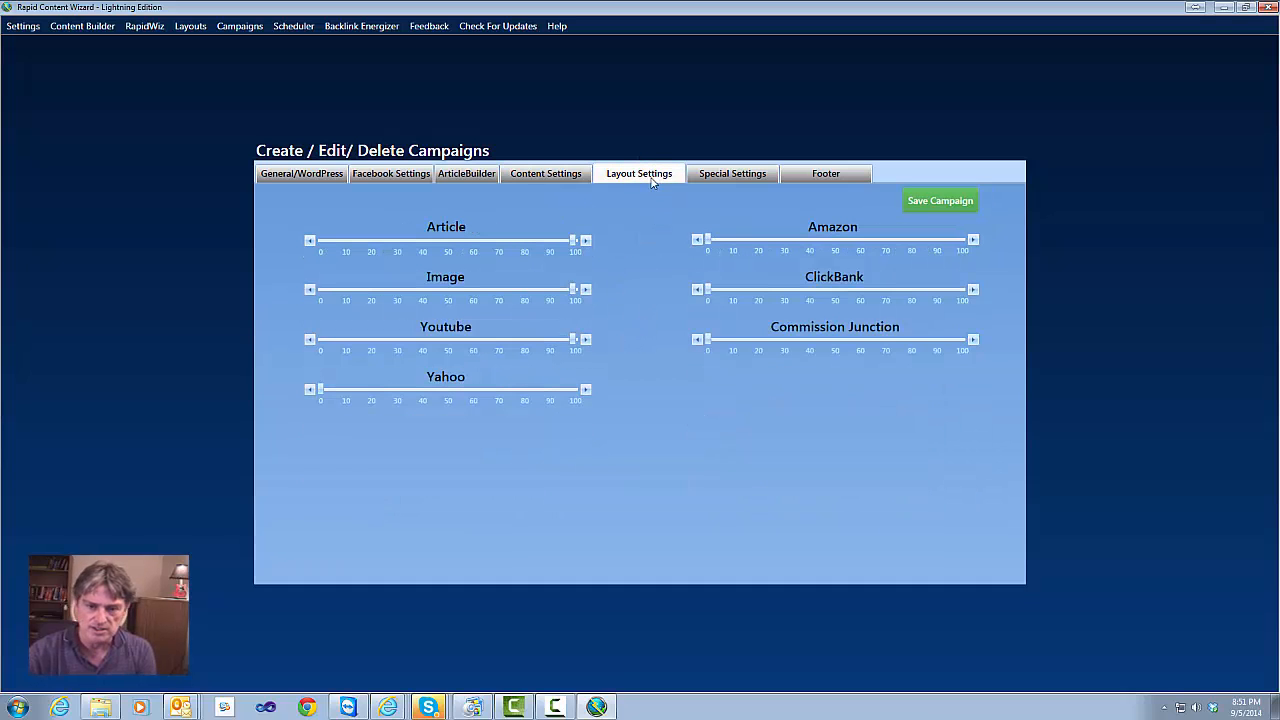
pyautogui.click(743, 175)
pyautogui.click(602, 264)
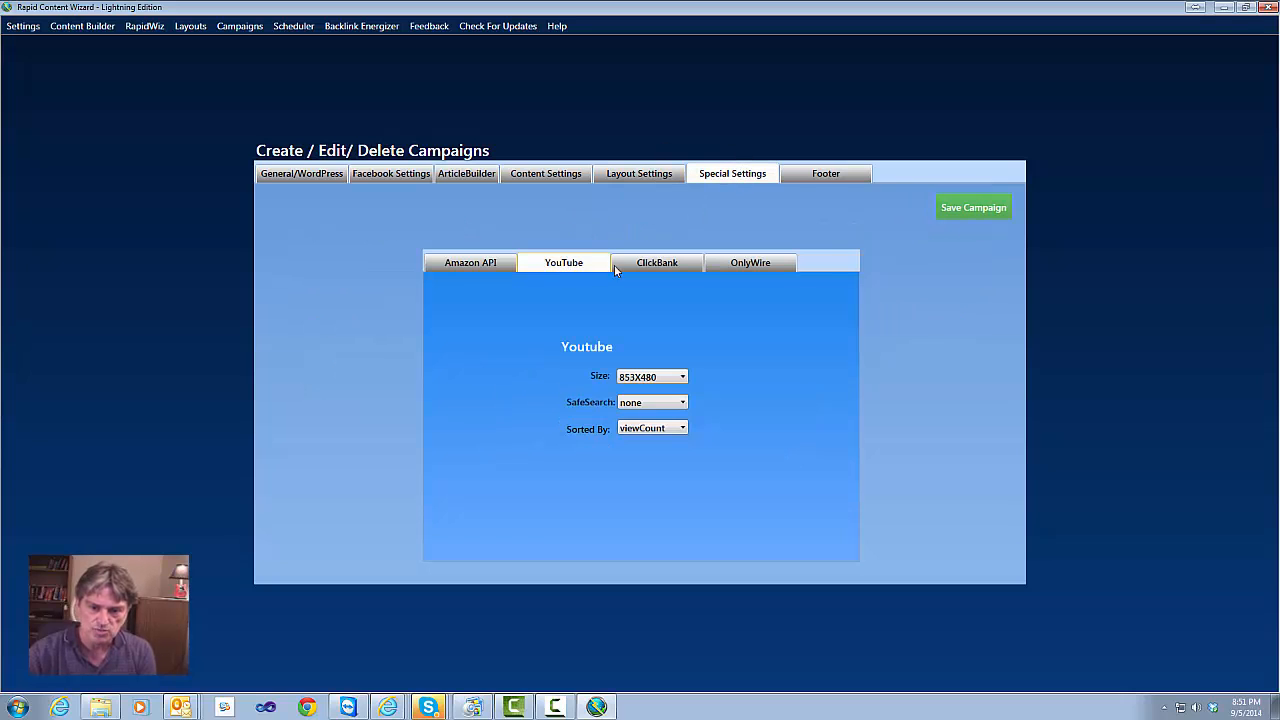
pyautogui.click(655, 263)
pyautogui.click(748, 263)
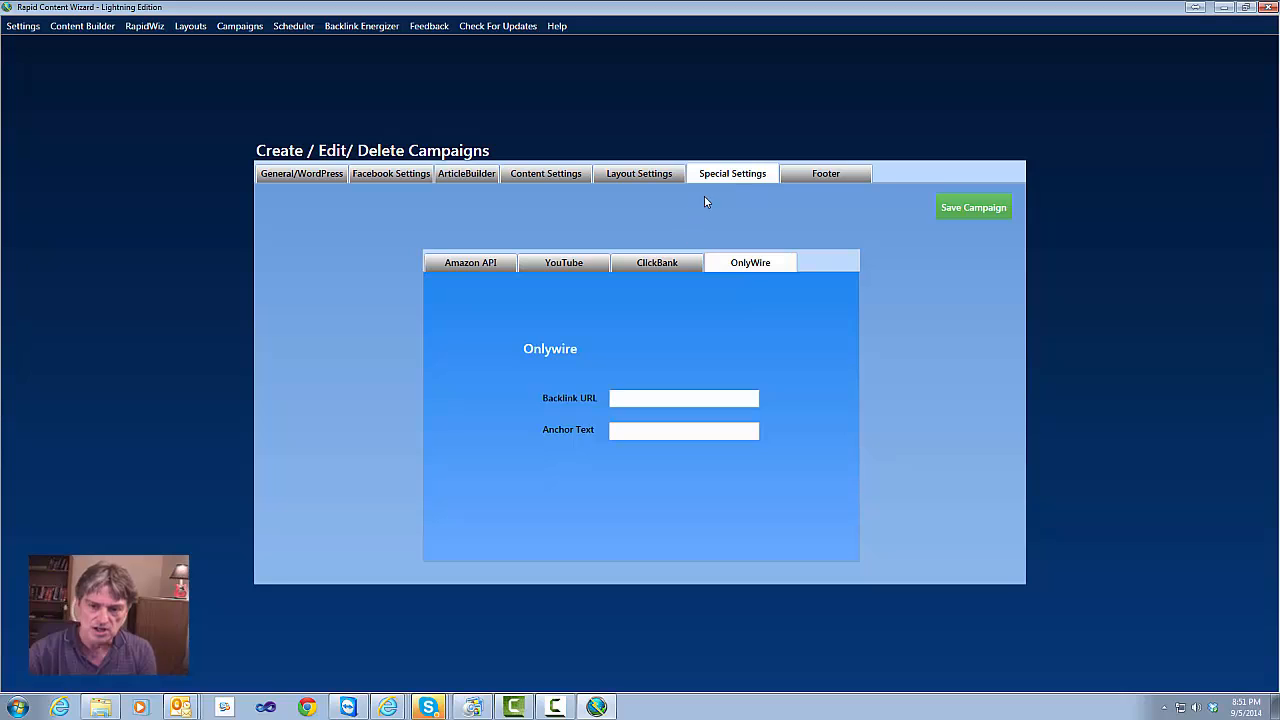
# Enable Post WordPress Footer for WeightLoss_1, then switch to the PeerFly dashboard in Internet Explorer
pyautogui.click(837, 177)
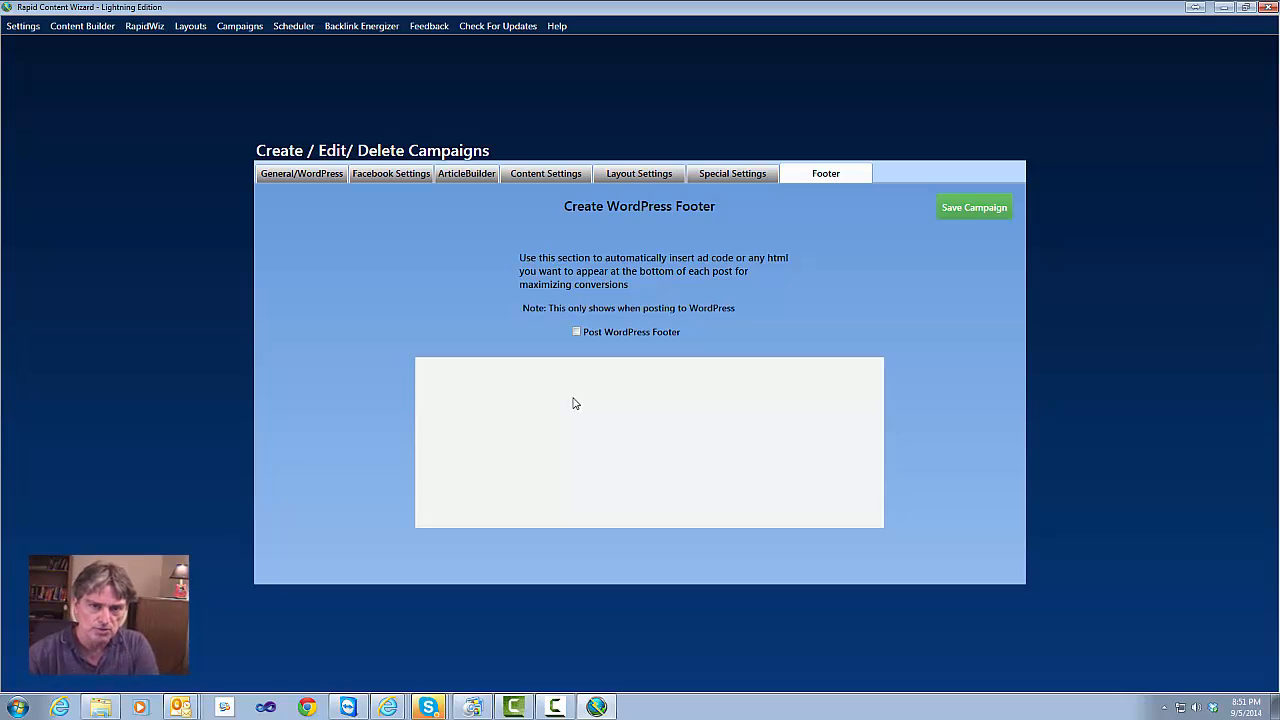
pyautogui.click(577, 334)
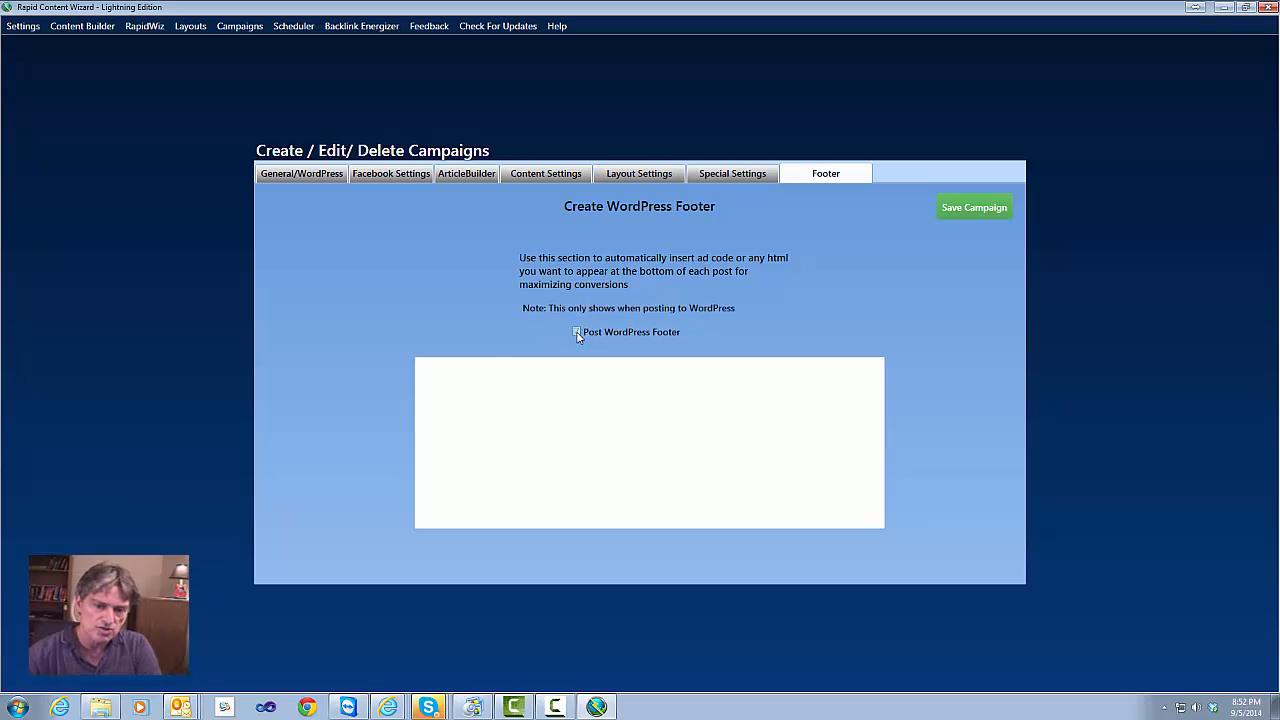
pyautogui.click(511, 377)
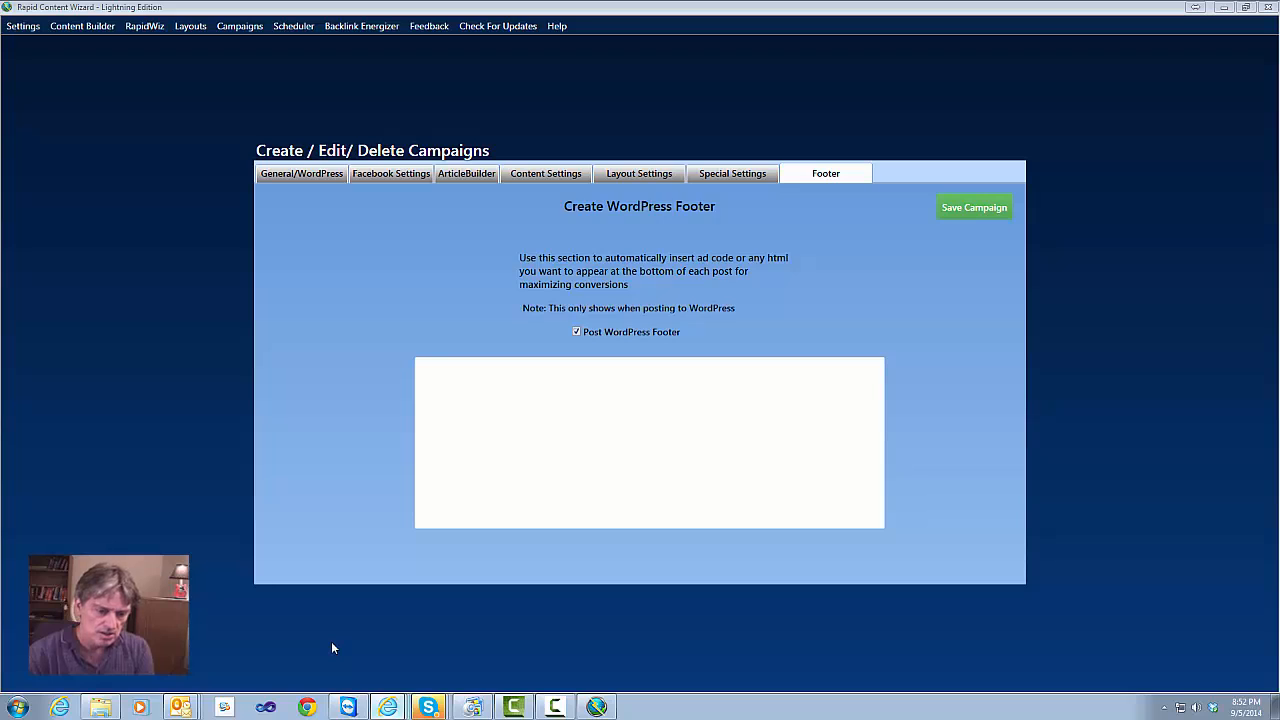
pyautogui.hotkey('alt', 'Tab')
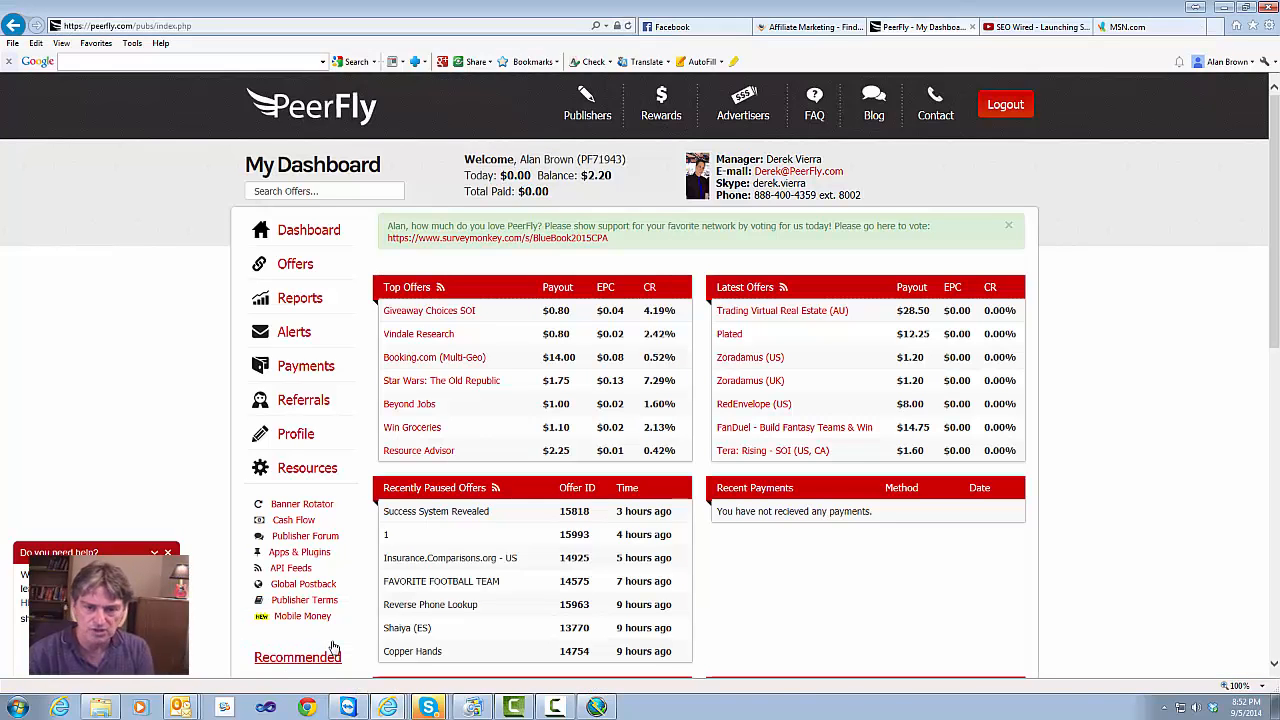
# Search PeerFly offers for 'weight loss' and review the 17 results, with HCG Ultra Diet first
pyautogui.click(321, 191)
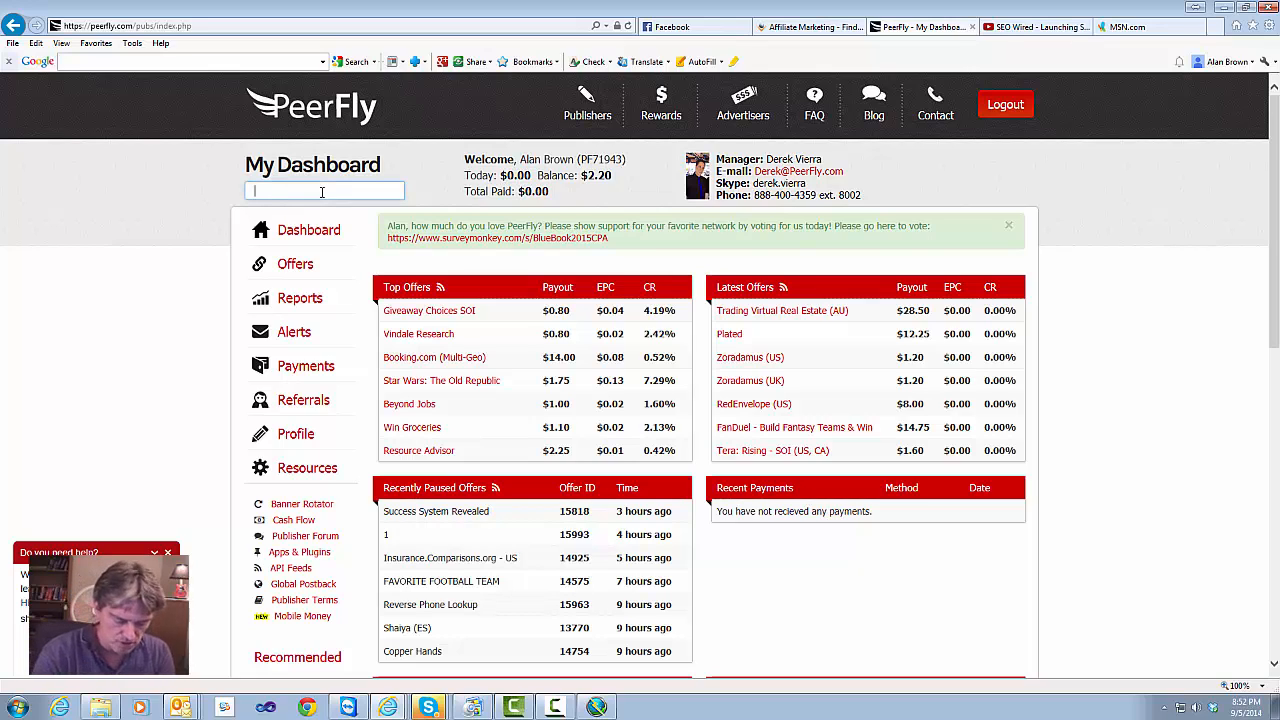
pyautogui.write('weight')
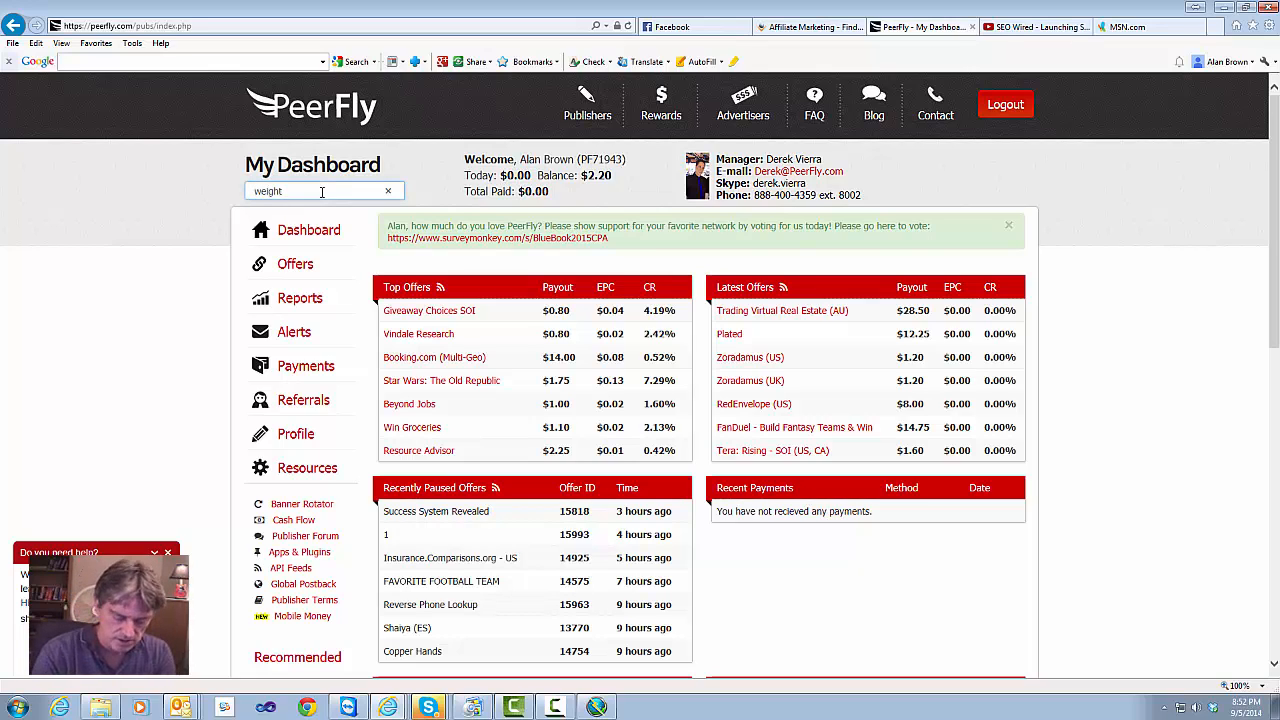
pyautogui.write(' loss')
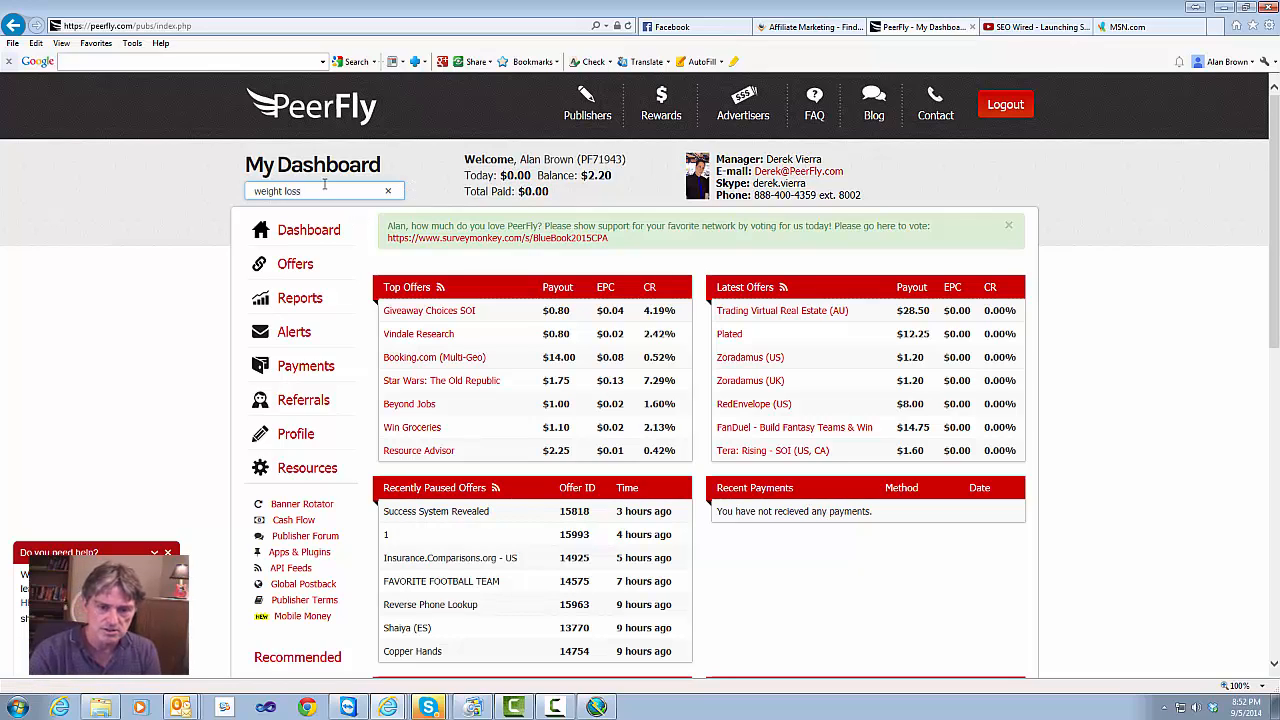
pyautogui.press('Return')
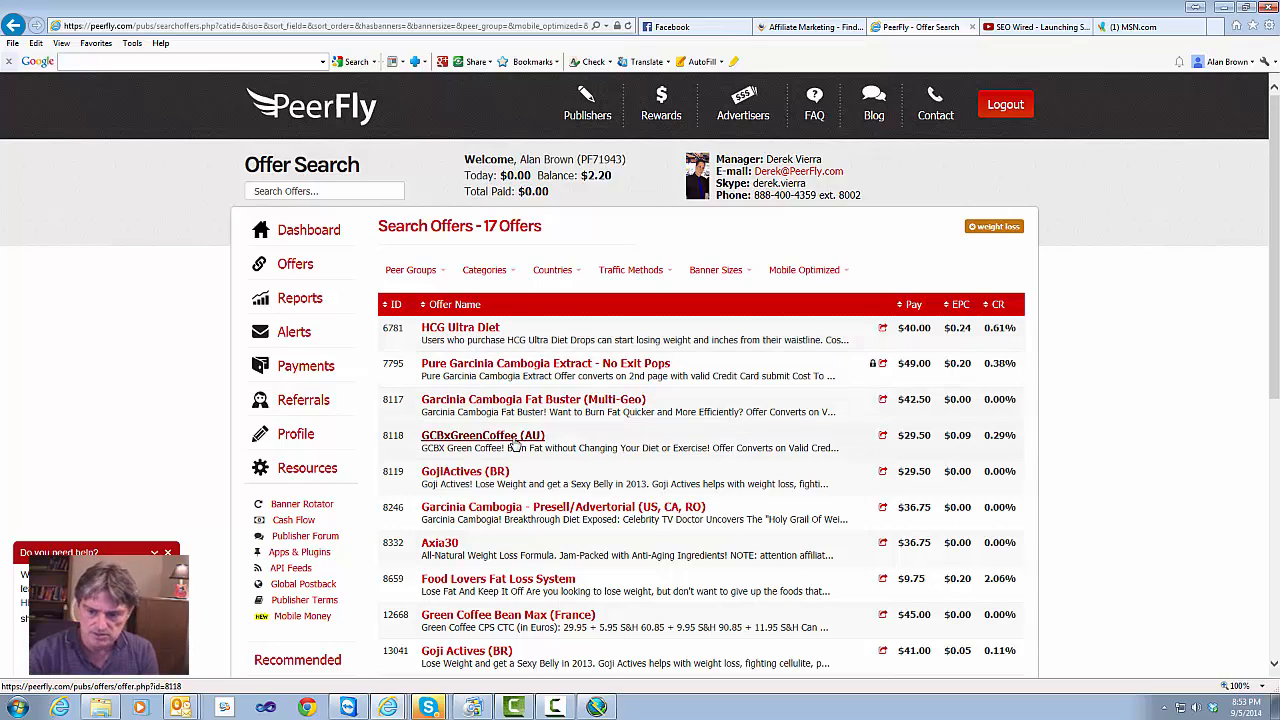
pyautogui.scroll(-3, 572, 443)
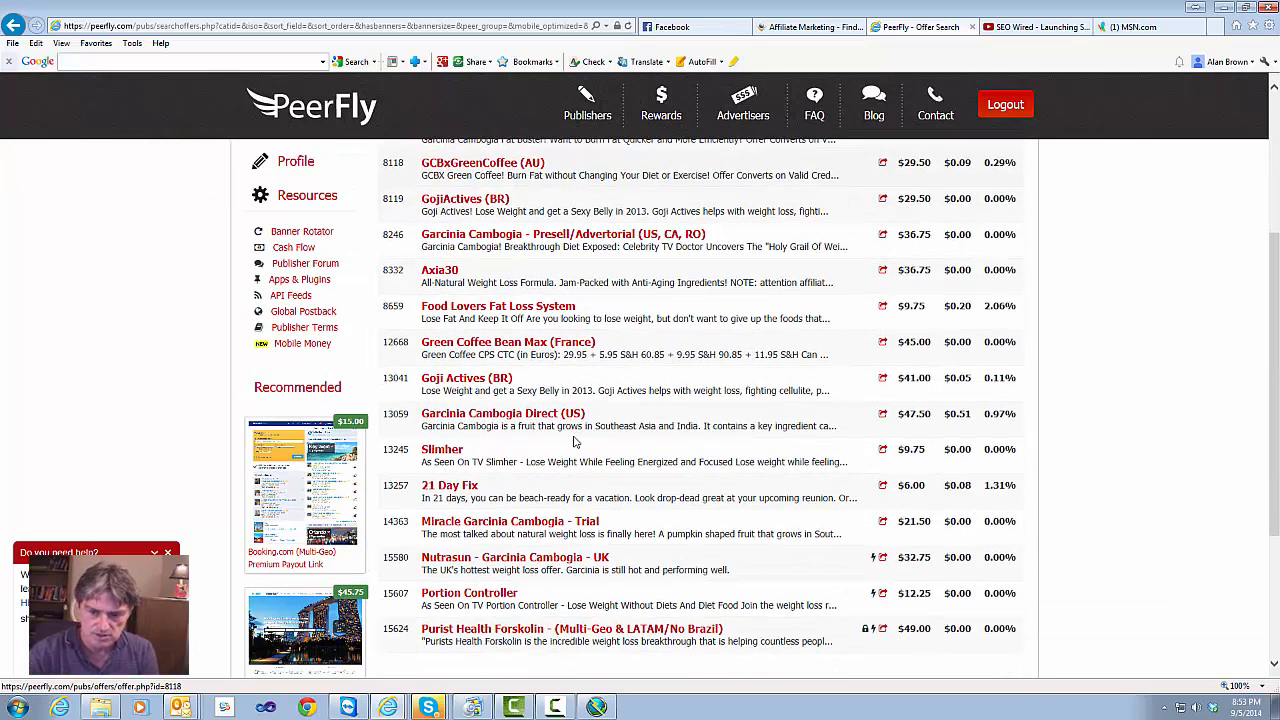
pyautogui.scroll(3, 575, 441)
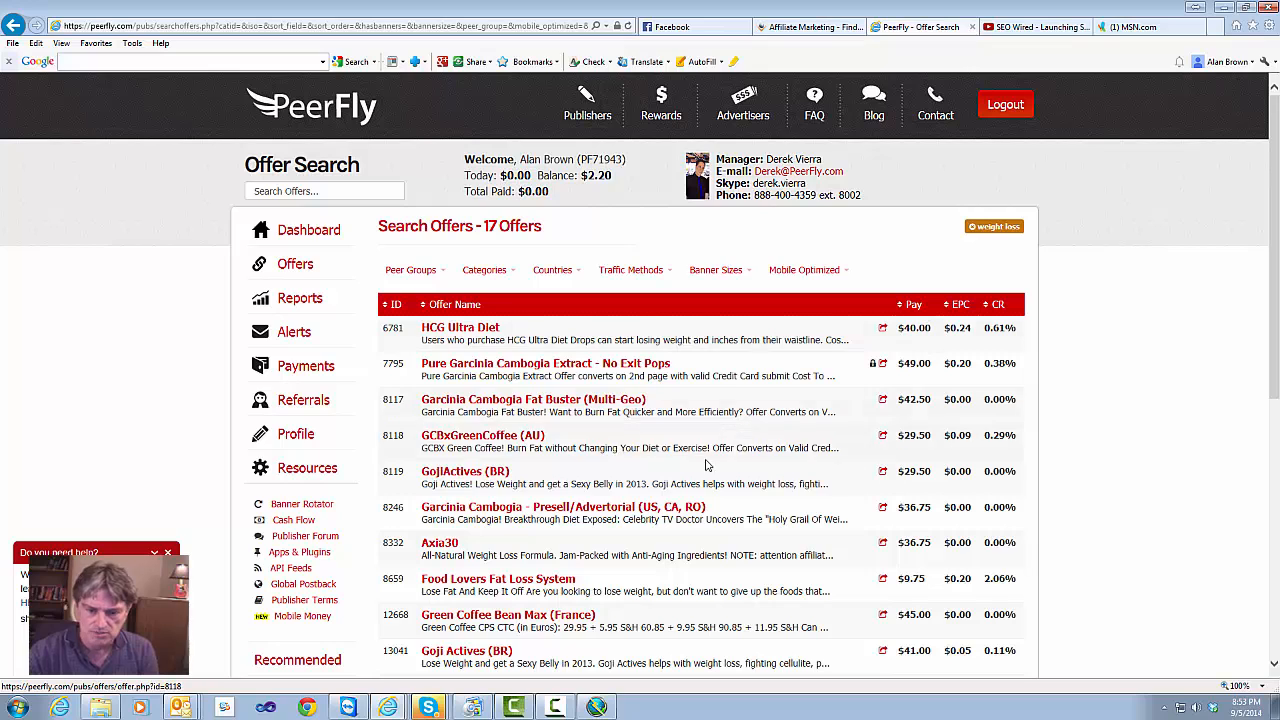
pyautogui.scroll(-3, 700, 470)
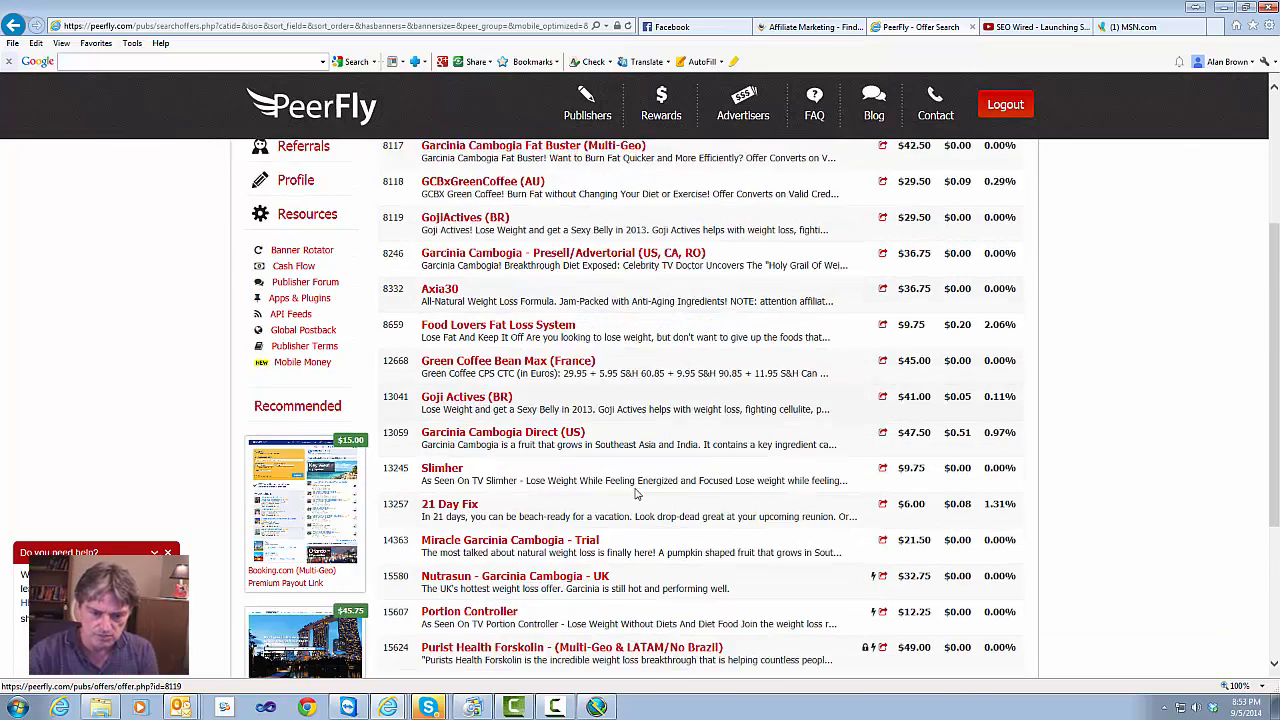
pyautogui.scroll(-2, 636, 493)
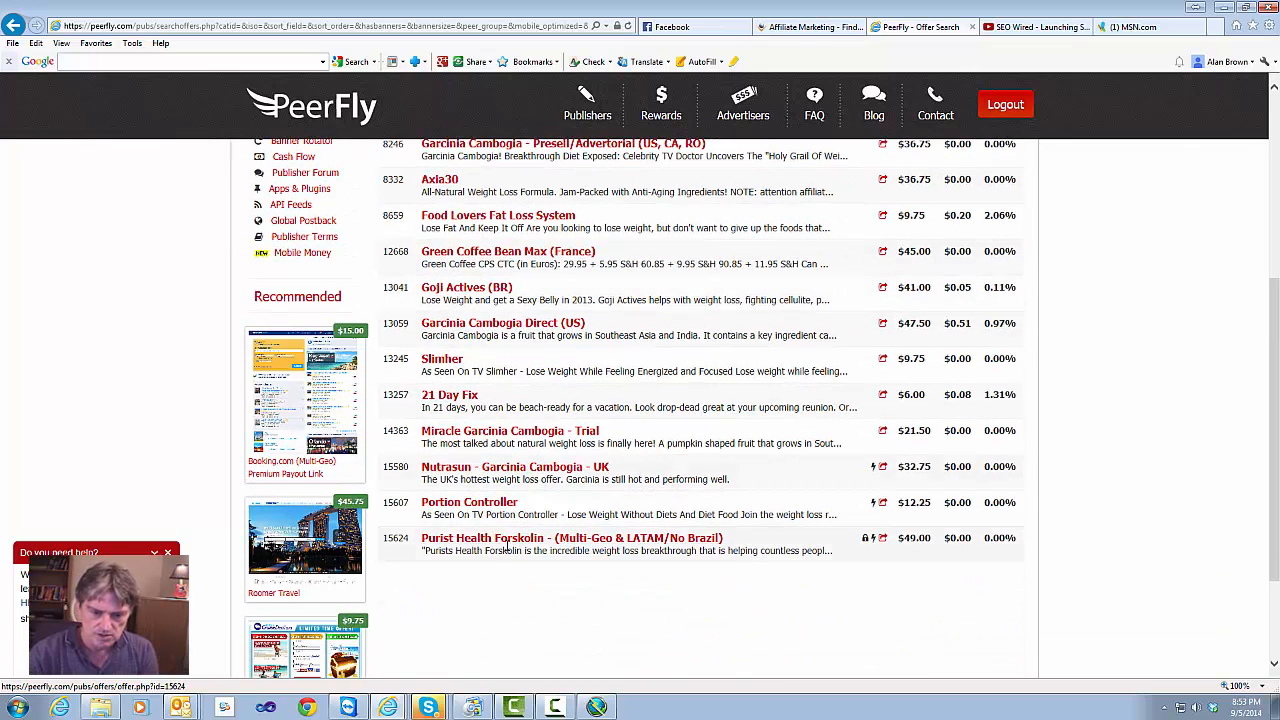
pyautogui.scroll(2, 545, 380)
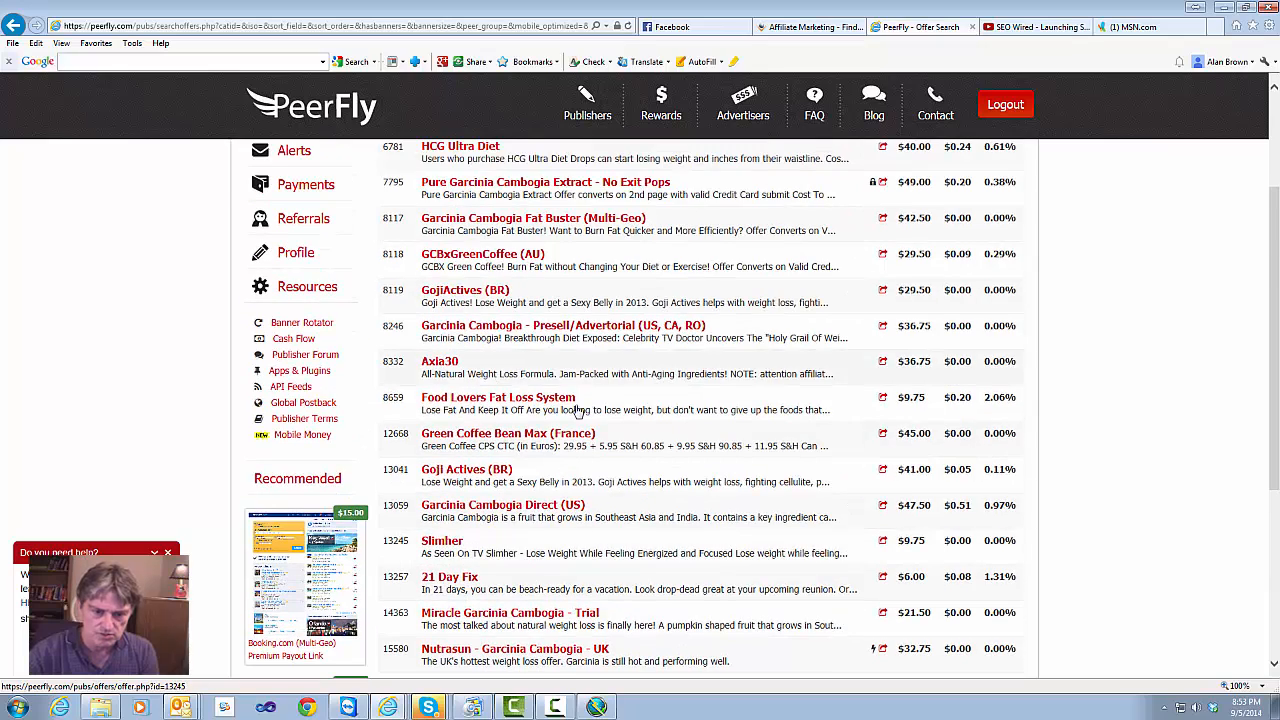
pyautogui.scroll(2, 578, 410)
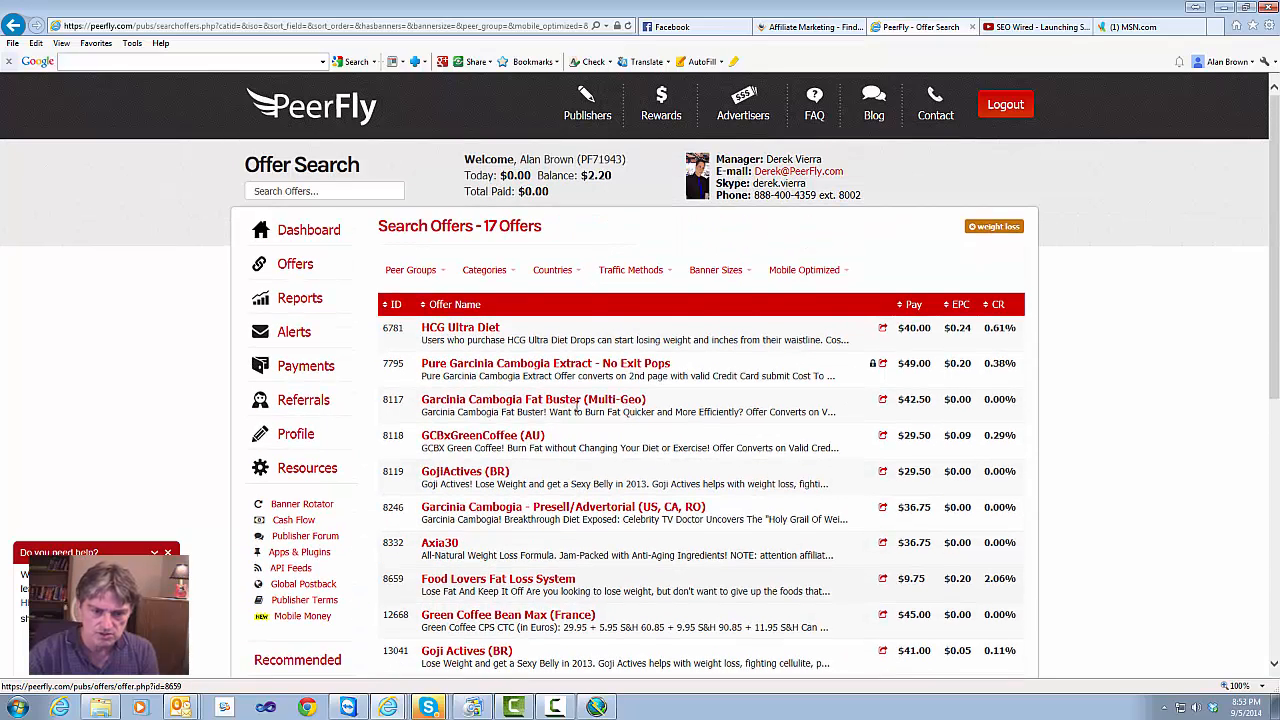
# Copy the HCG Ultra Diet offer's Affiliate Link URL and return to Rapid Content Wizard
pyautogui.click(481, 330)
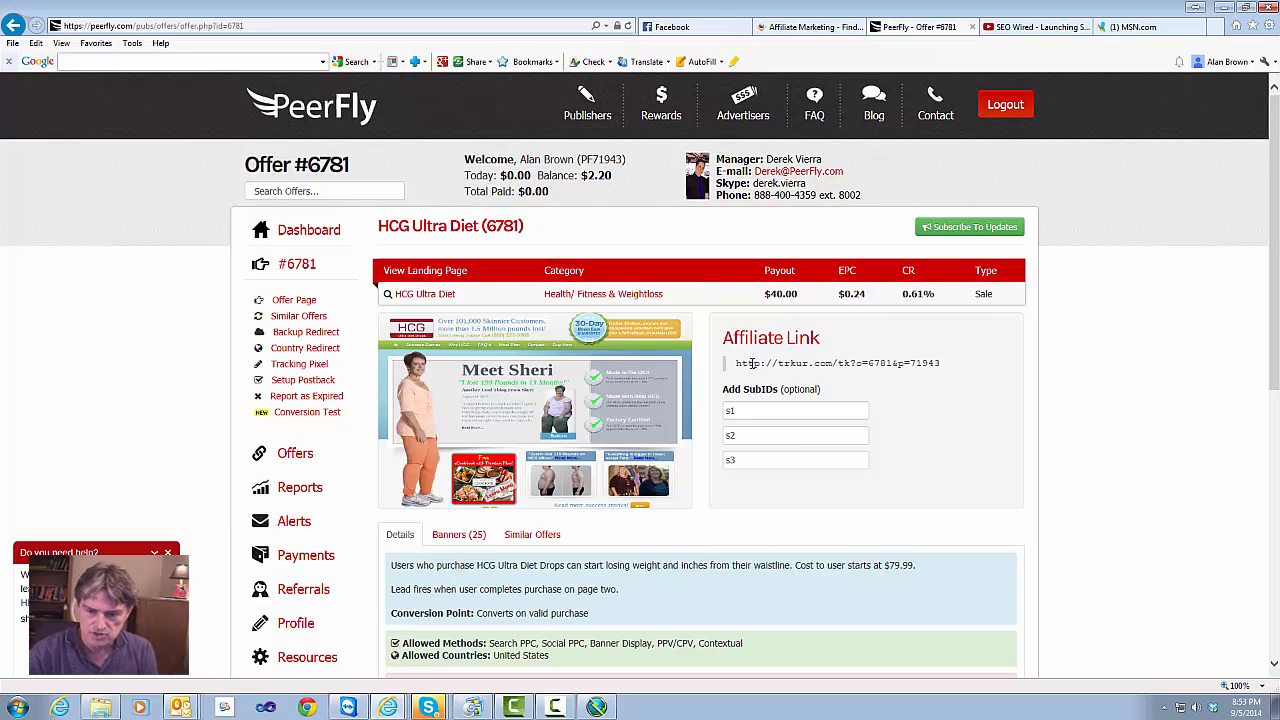
pyautogui.scroll(-3, 726, 476)
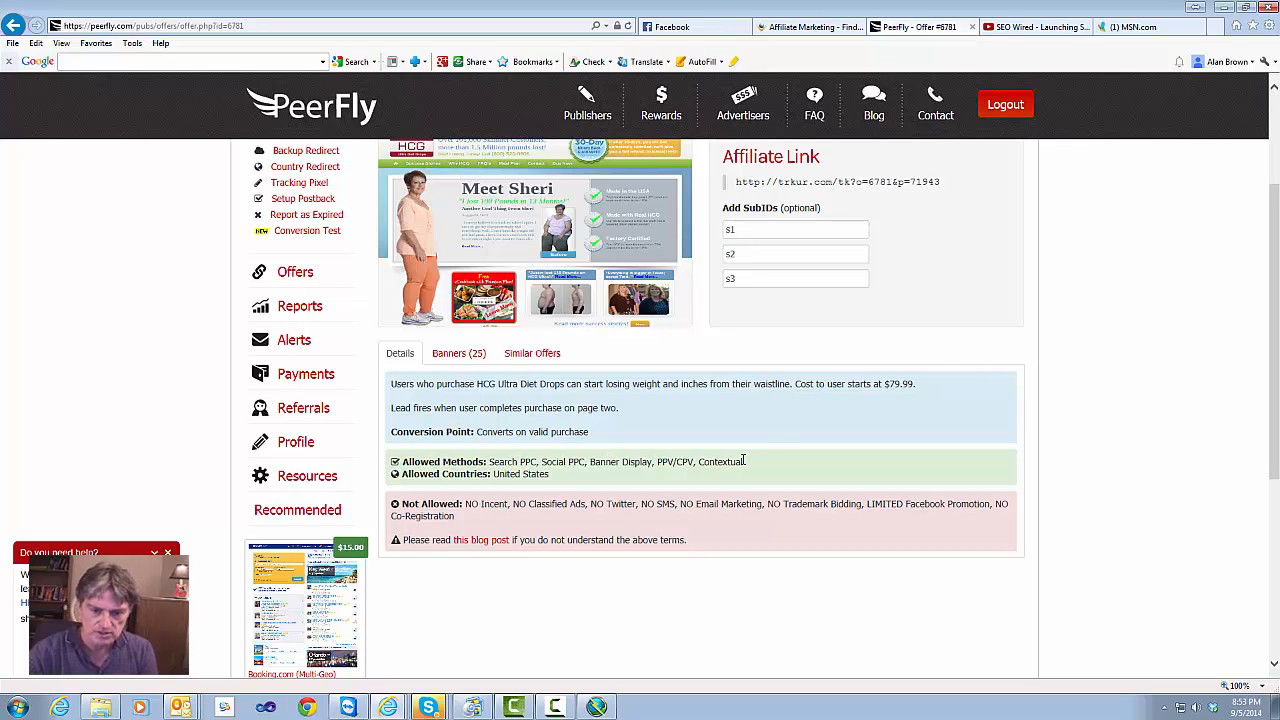
pyautogui.scroll(3, 767, 439)
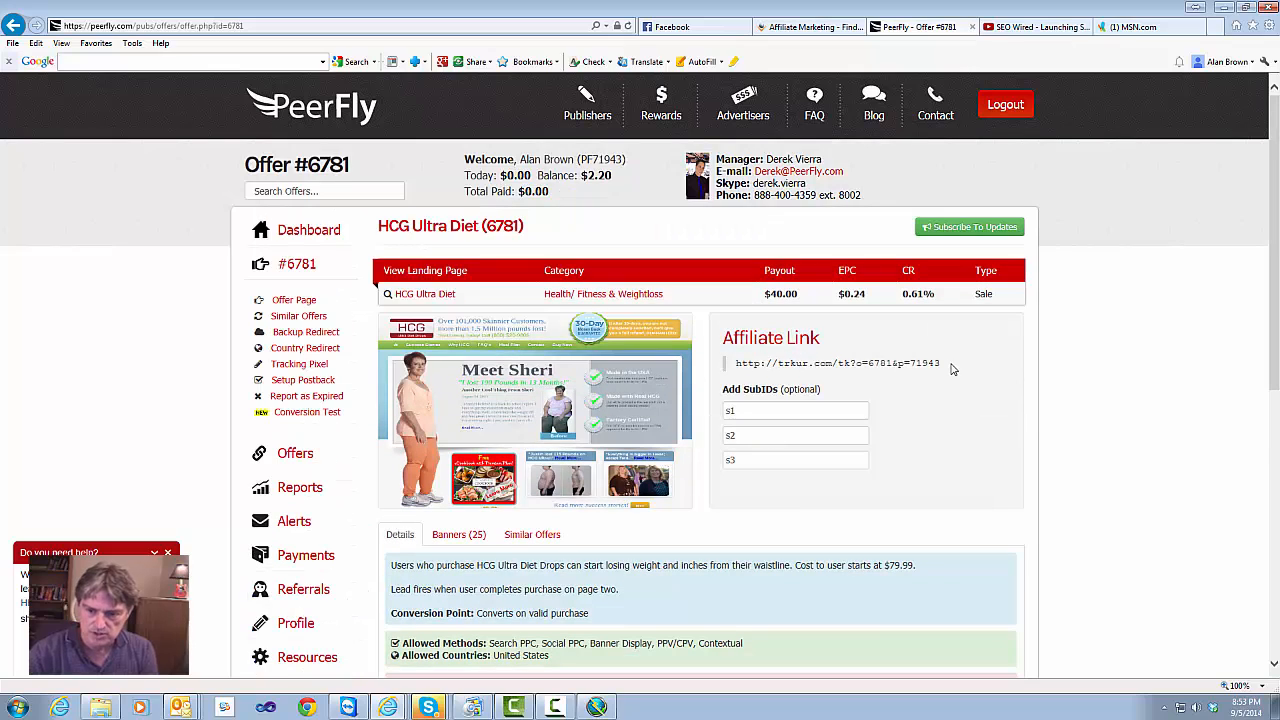
pyautogui.moveTo(950, 363); pyautogui.dragTo(737, 365)
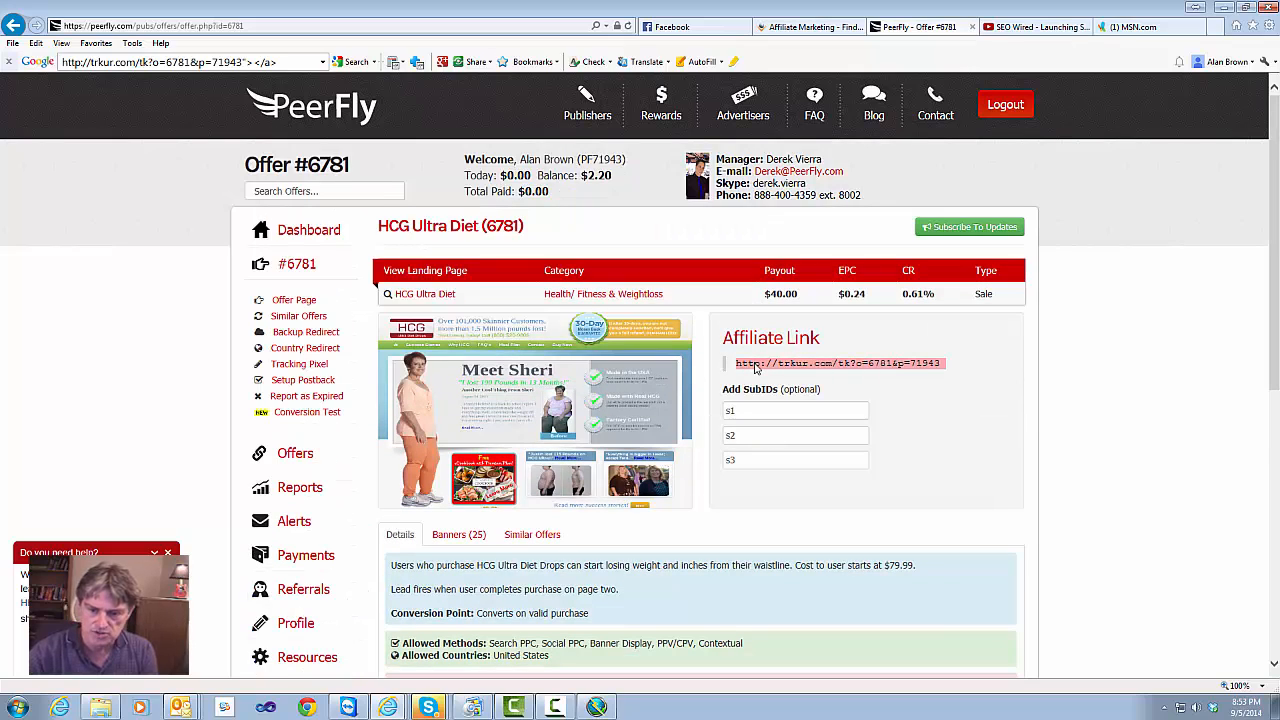
pyautogui.rightClick(755, 368)
pyautogui.click(786, 389)
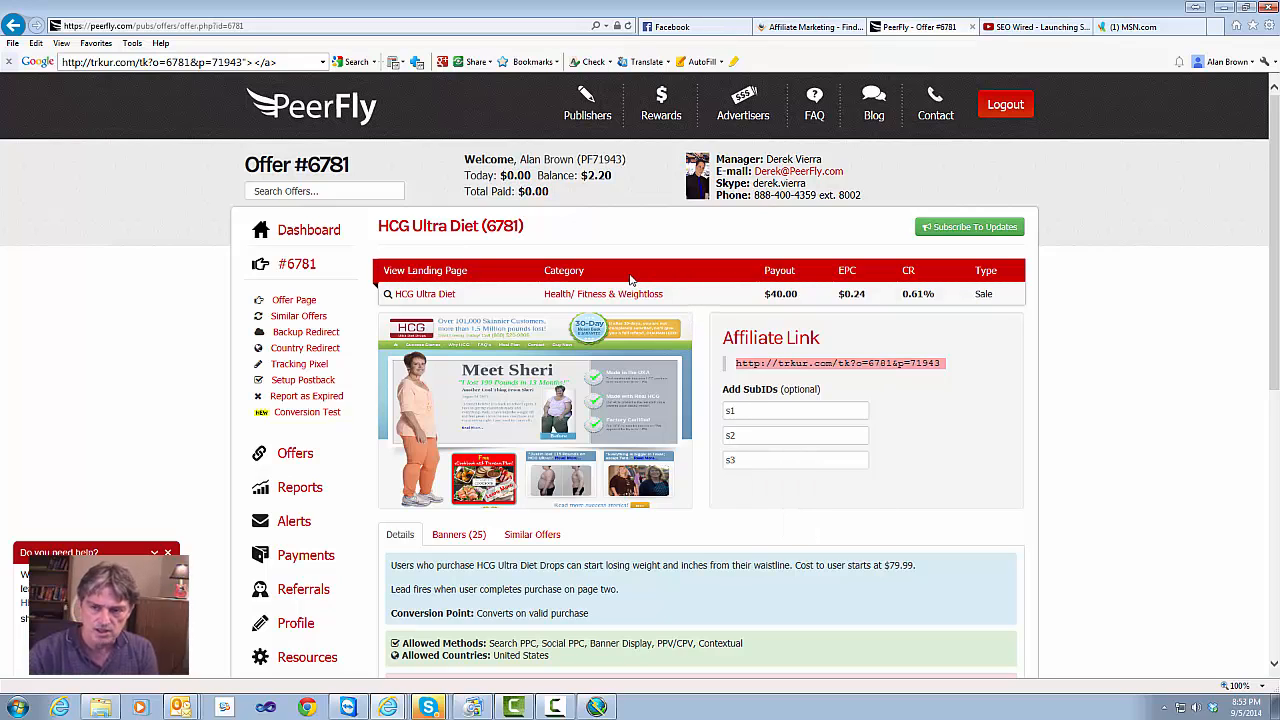
pyautogui.click(597, 707)
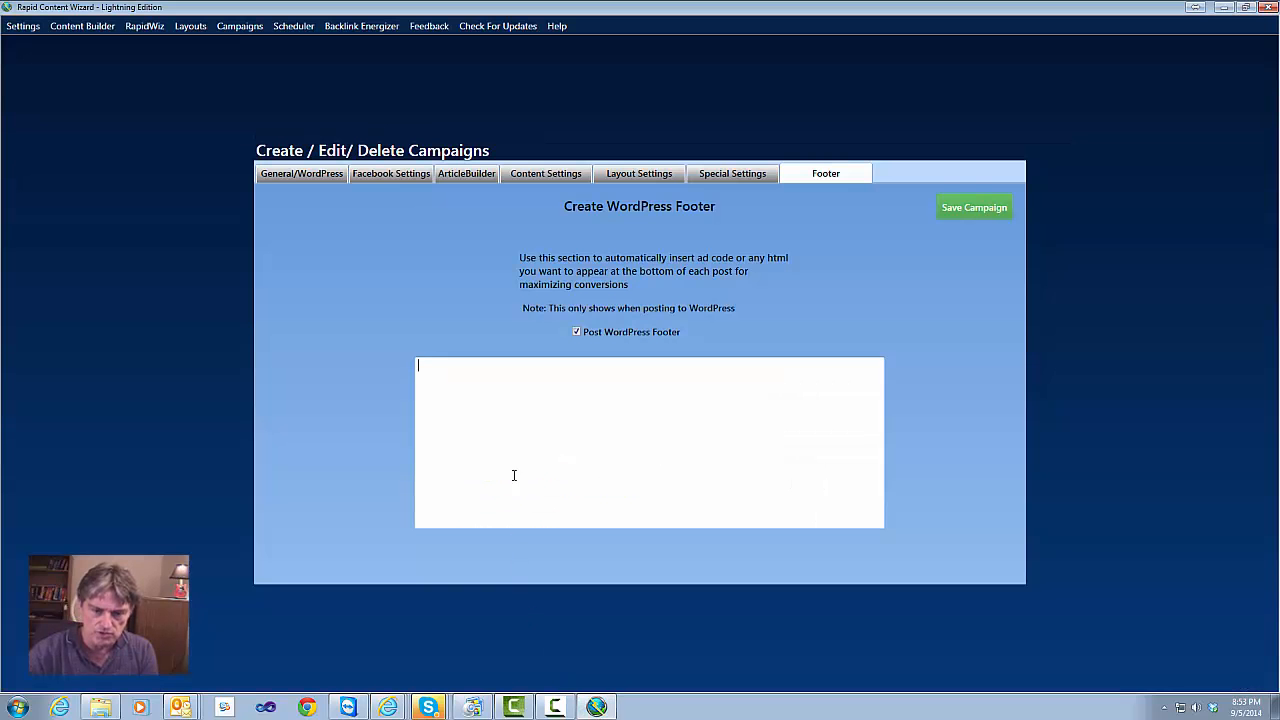
# Paste the HCG affiliate link into the footer box and wrap it as <a href='…'>
pyautogui.click(466, 376)
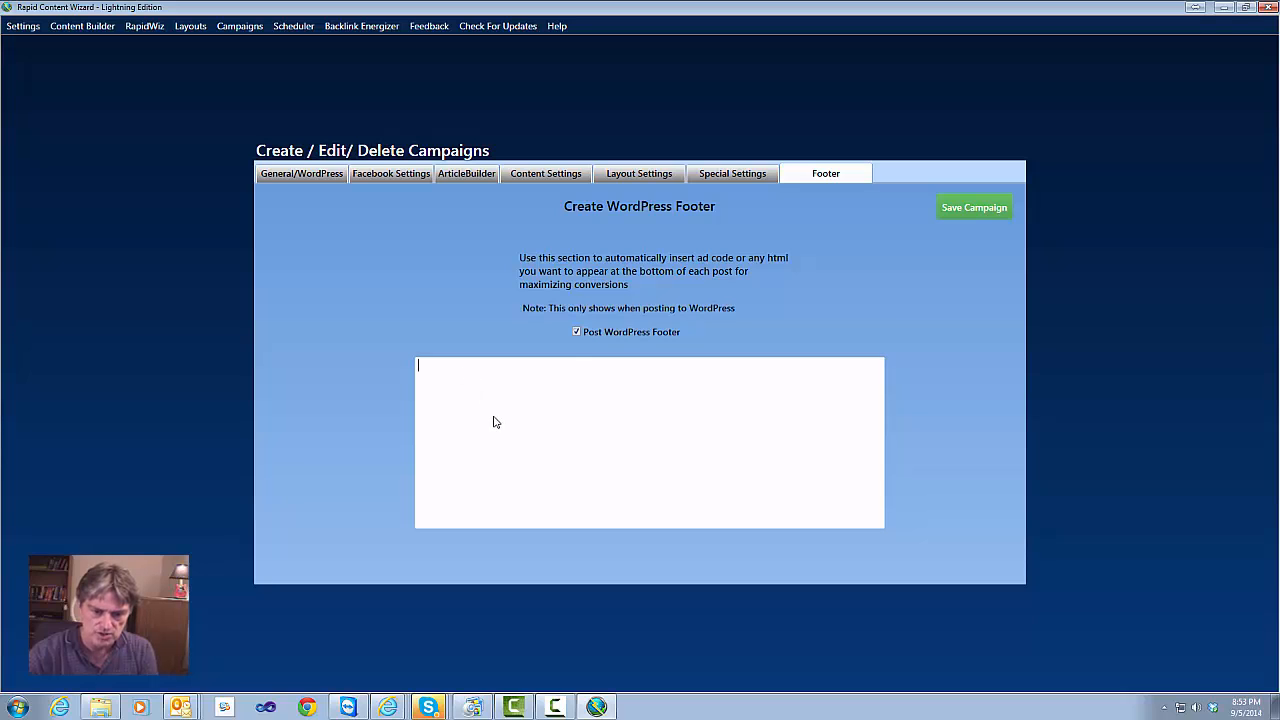
pyautogui.hotkey('ctrl', 'v')
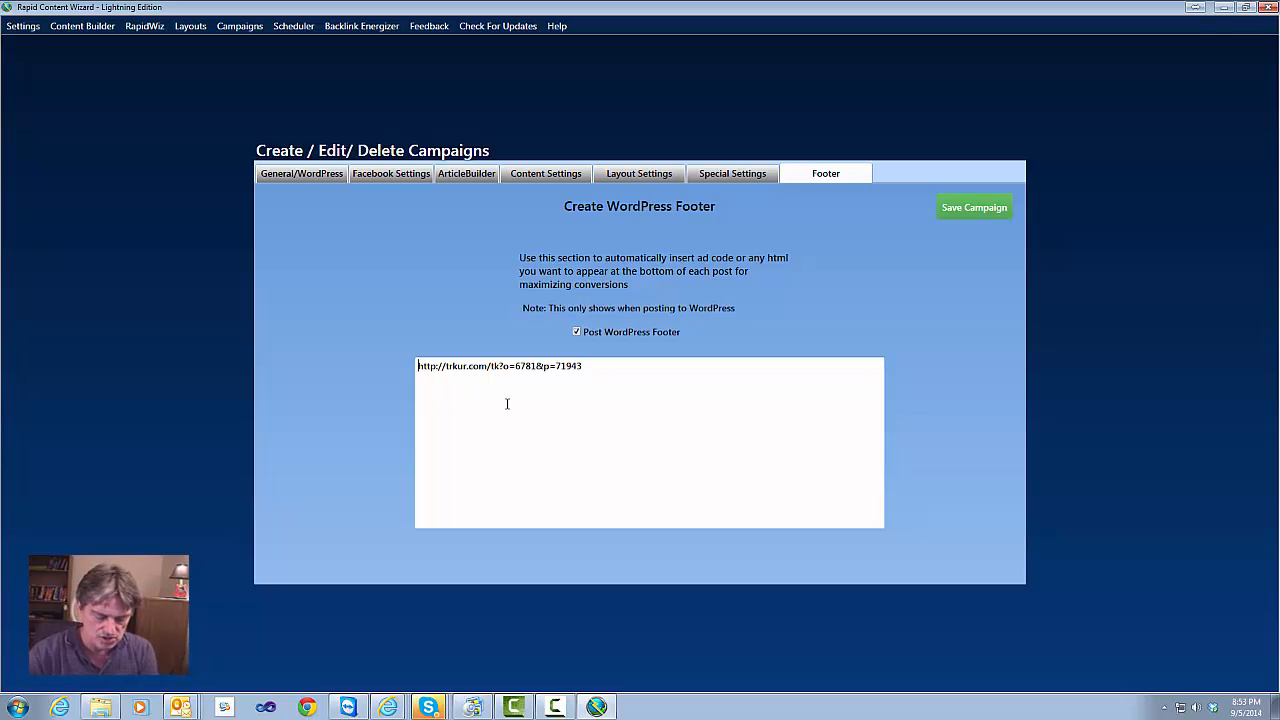
pyautogui.write('<')
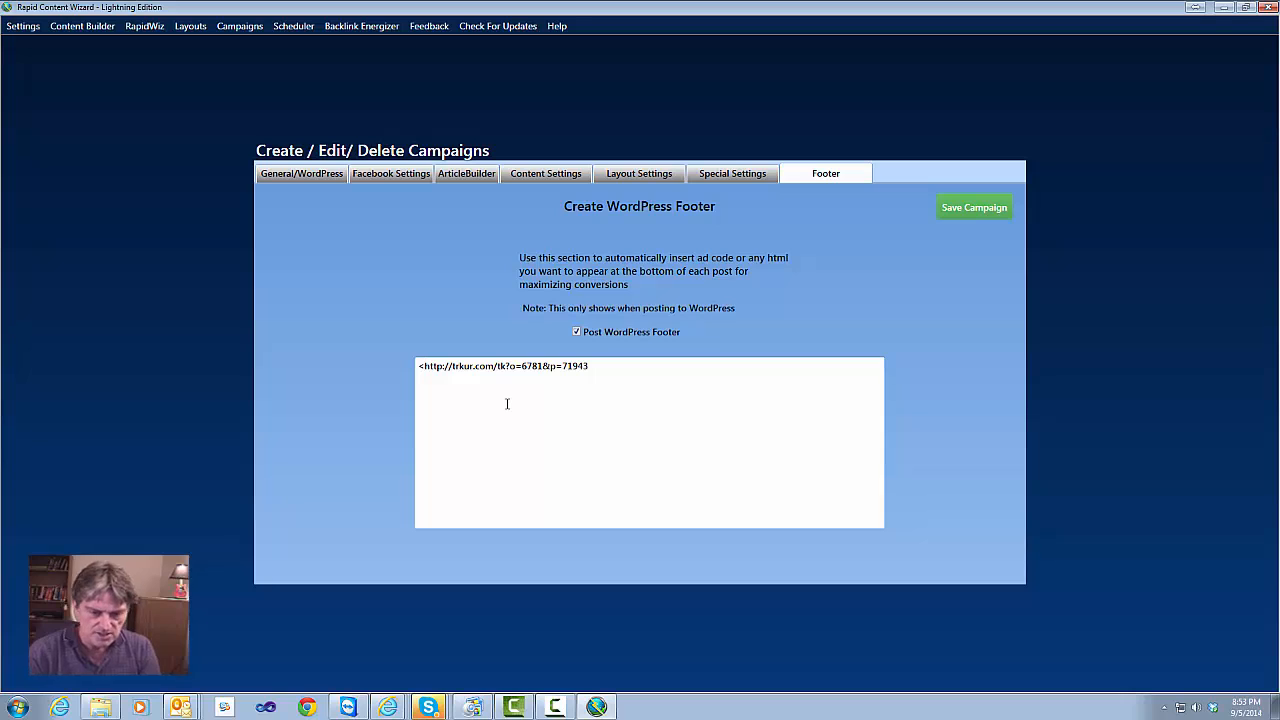
pyautogui.write('a')
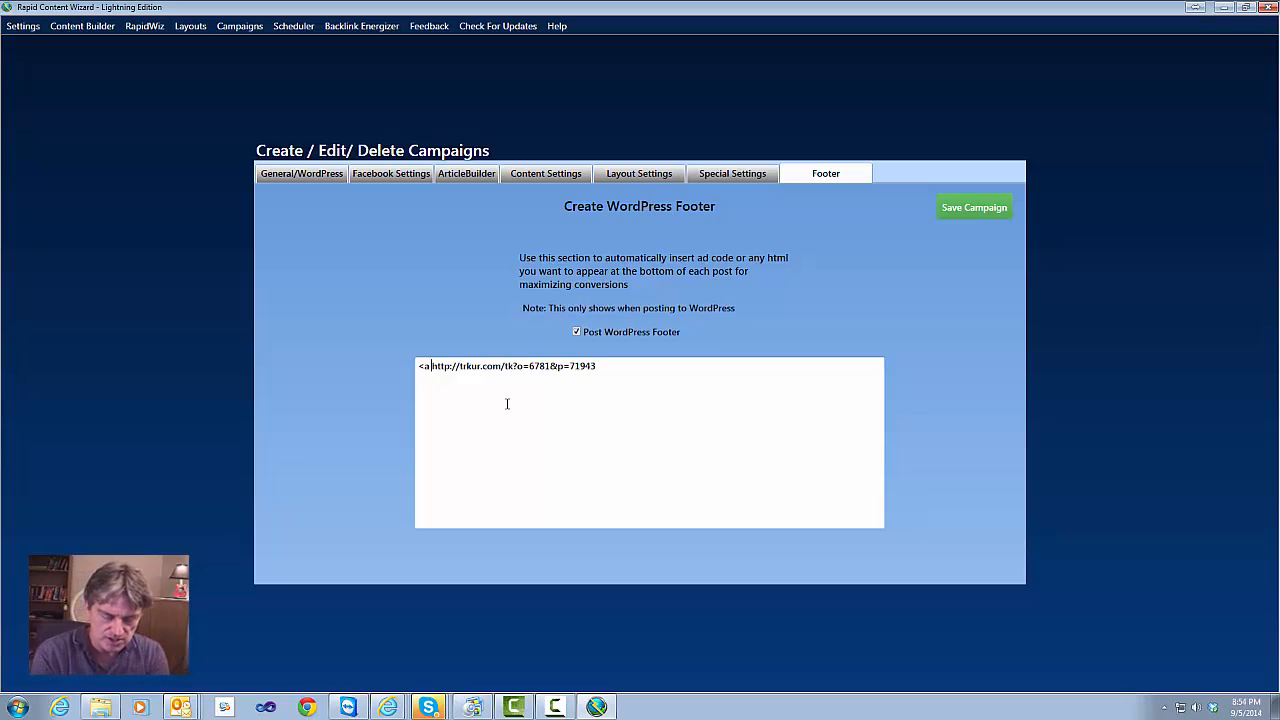
pyautogui.write(' href')
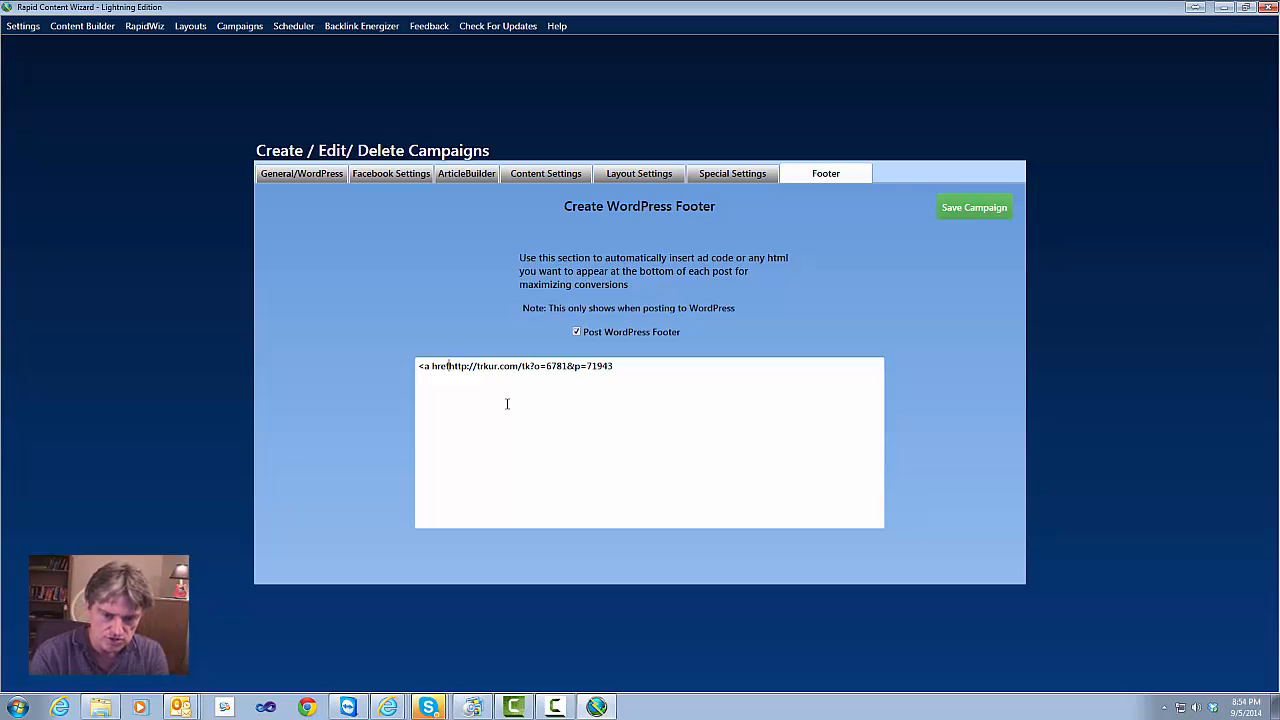
pyautogui.write('=')
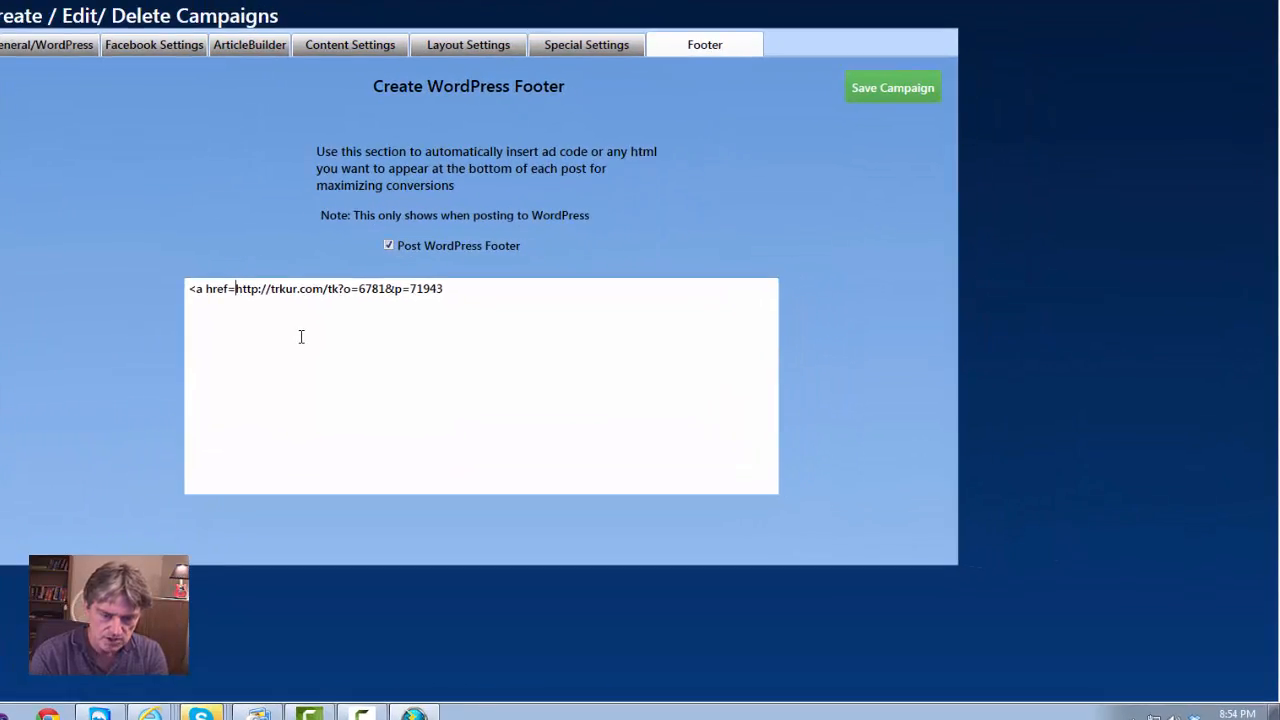
pyautogui.write("'")
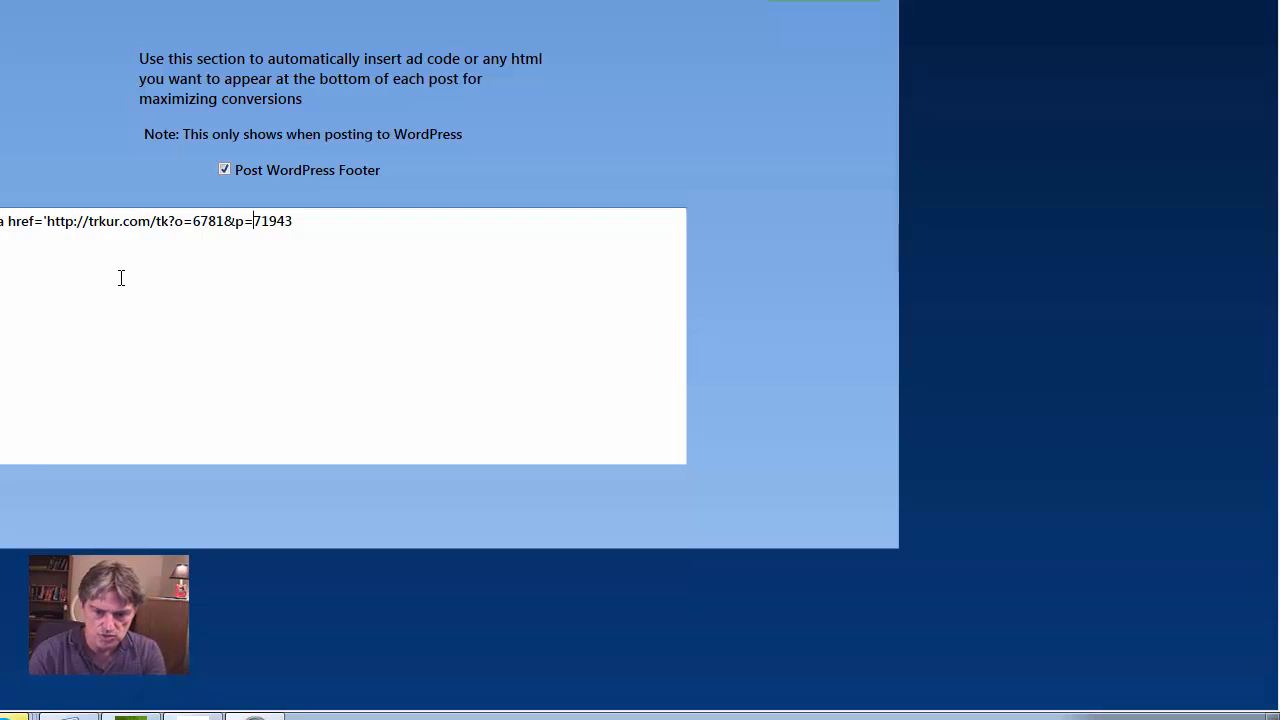
pyautogui.write("'>")
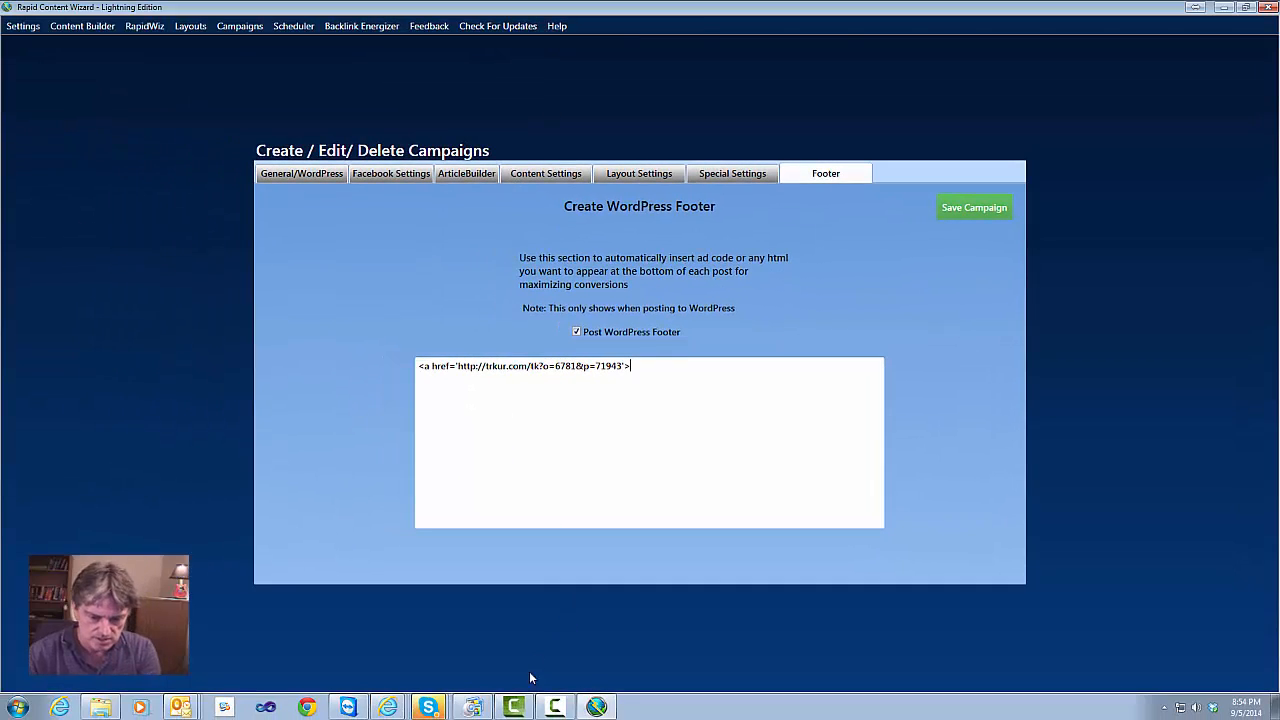
# Go back to the PeerFly Offer #6781 tab and view the HCG Ultra Diet landing page
pyautogui.click(388, 709)
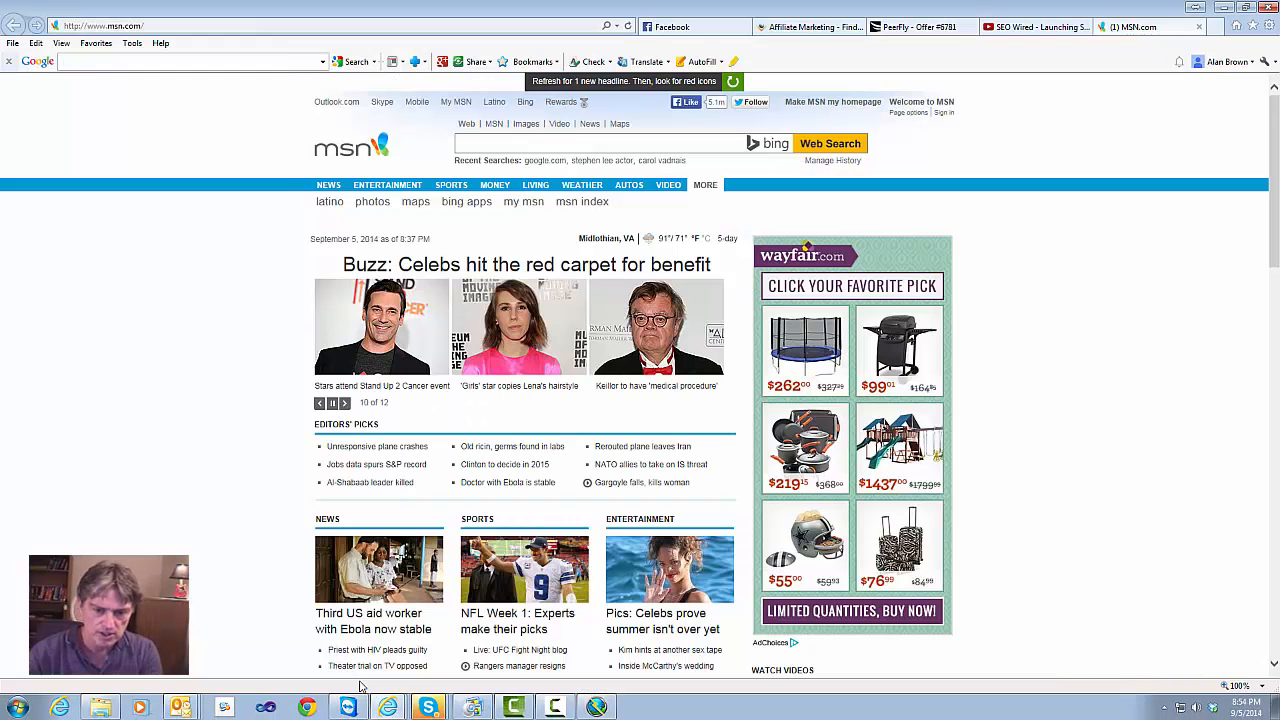
pyautogui.click(925, 30)
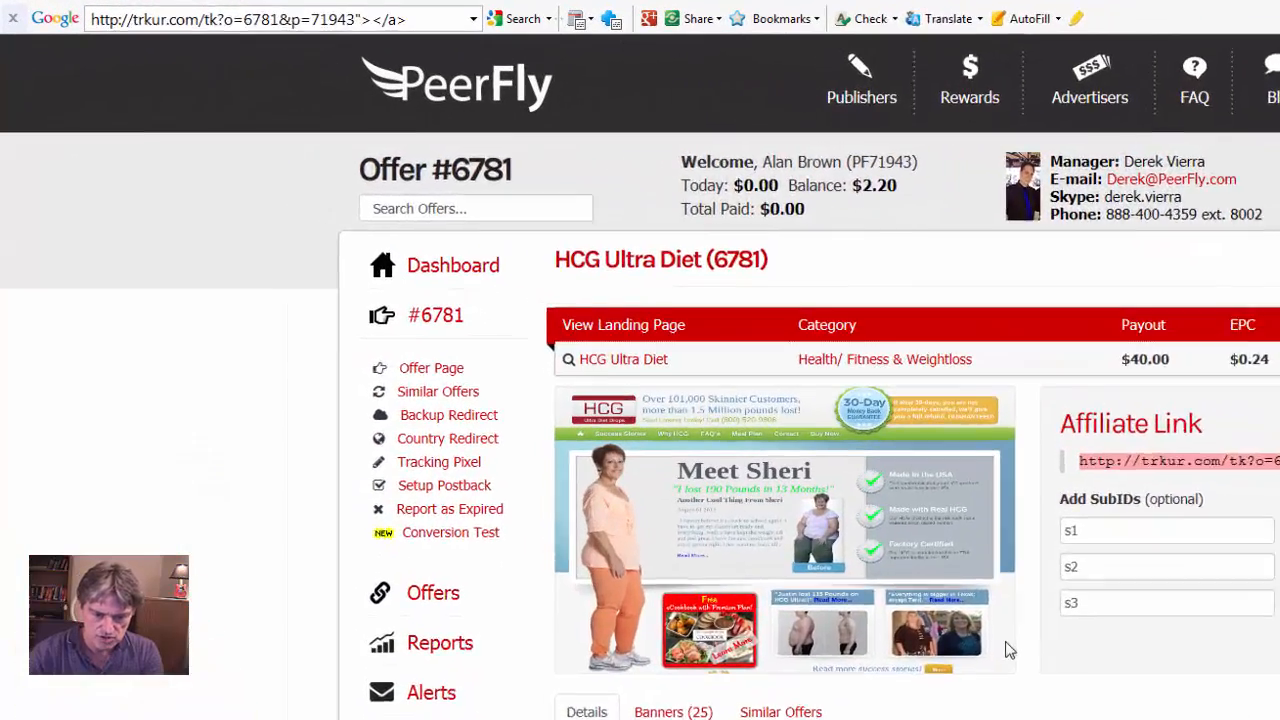
pyautogui.scroll(-2, 702, 489)
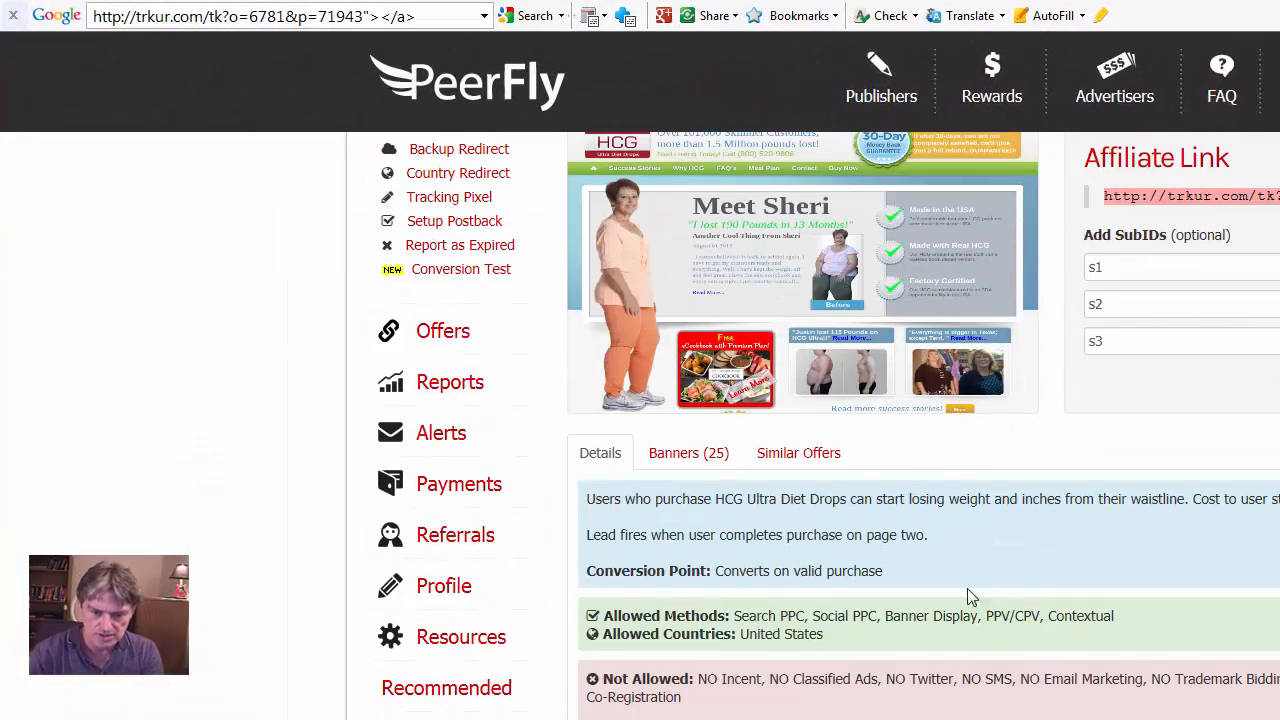
pyautogui.scroll(3, 1108, 492)
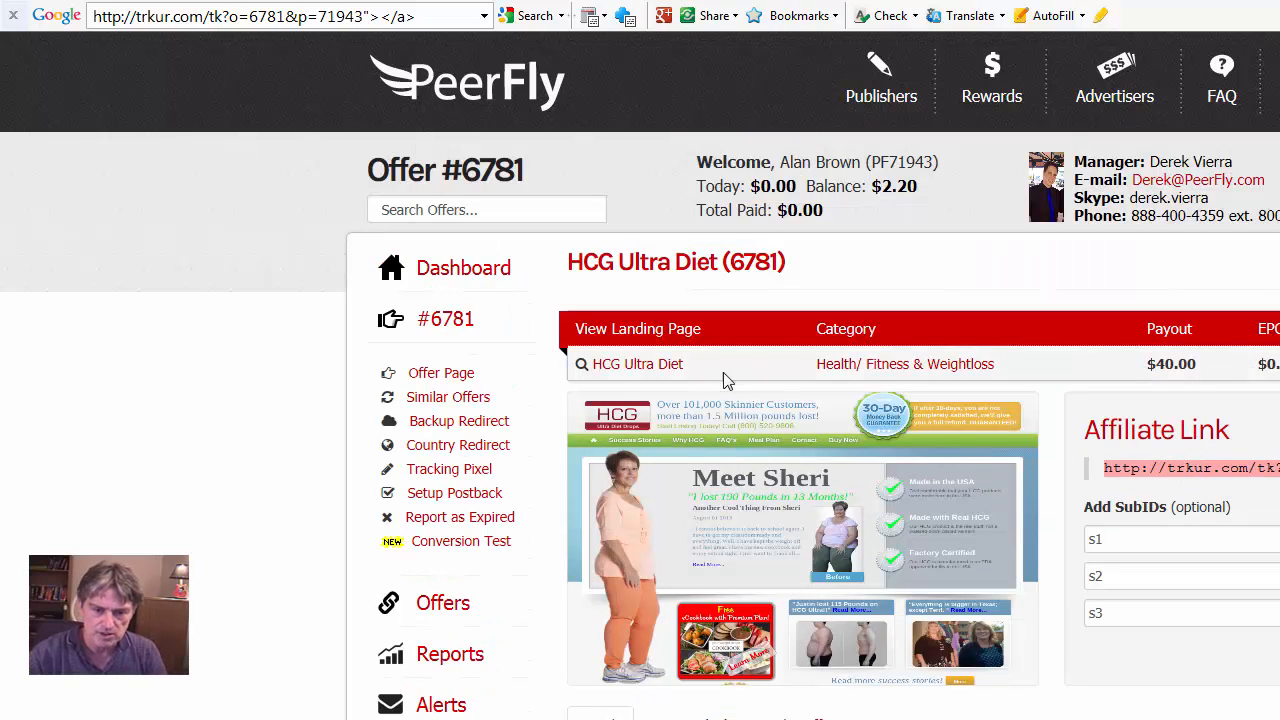
pyautogui.click(621, 368)
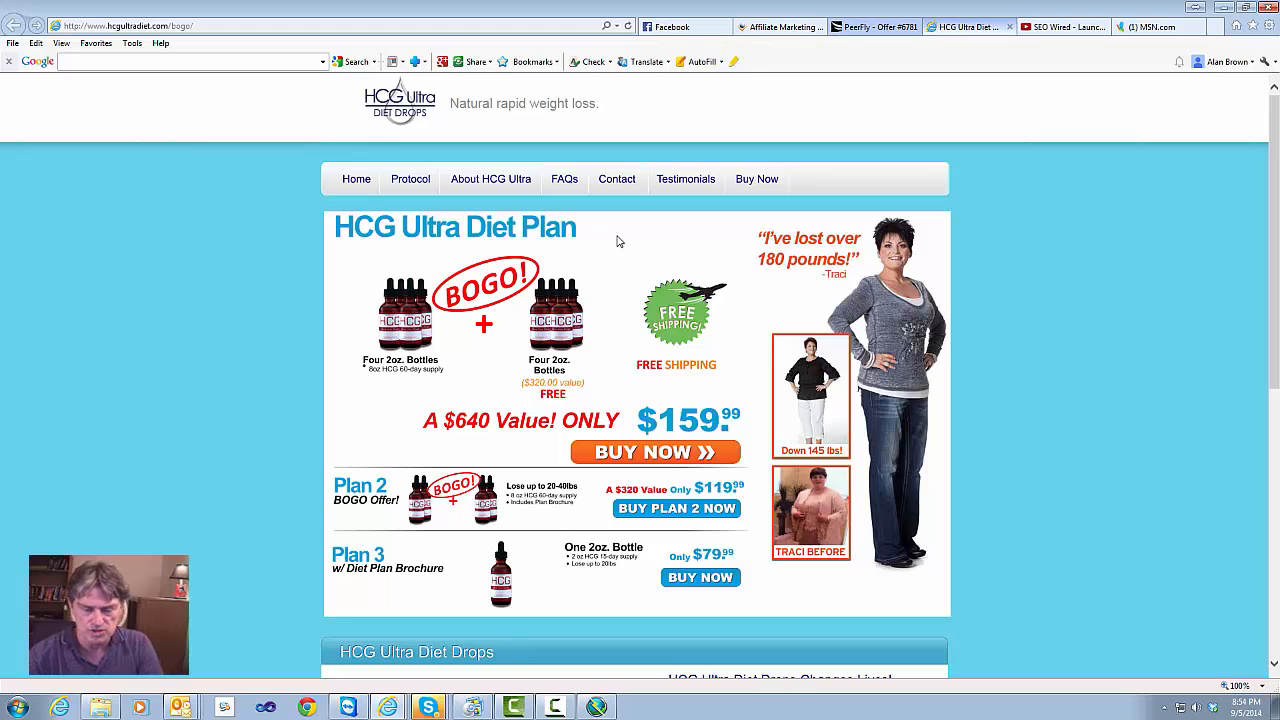
# Type the footer link text 'Lose 180 Lbs with Ultra Diet HCG Plan' and begin the closing </a> tag
pyautogui.click(596, 707)
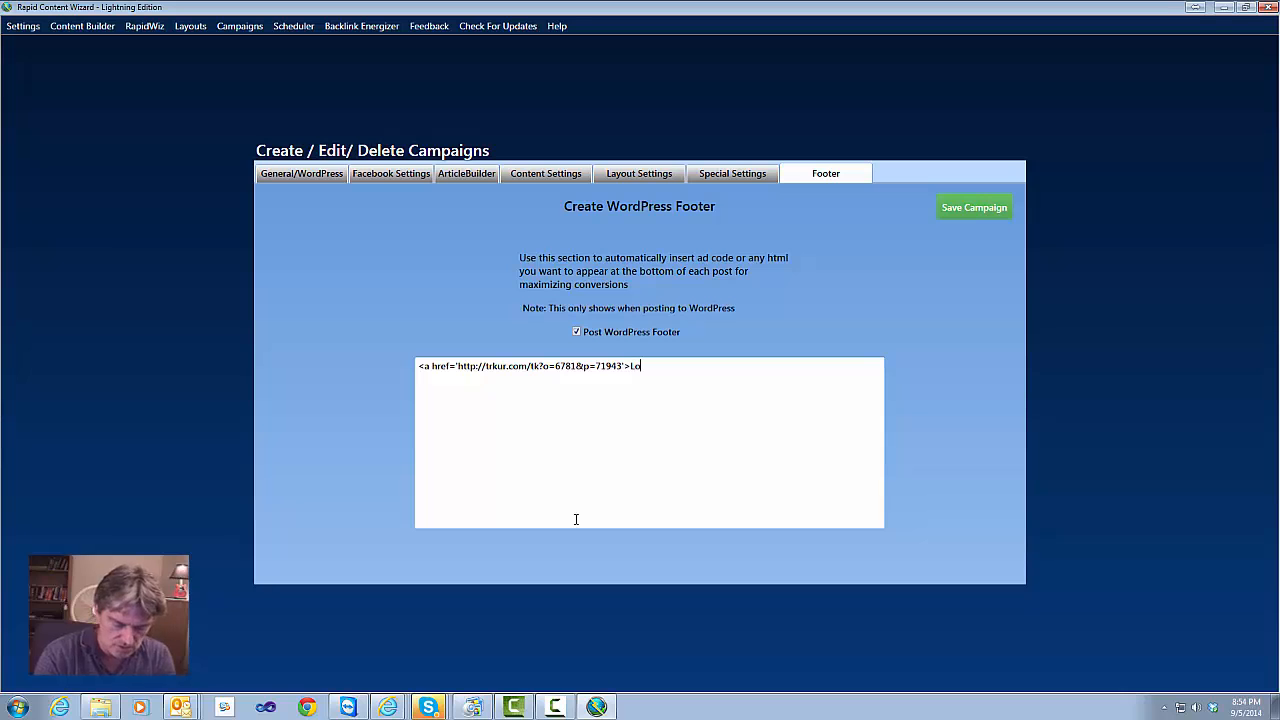
pyautogui.write('180')
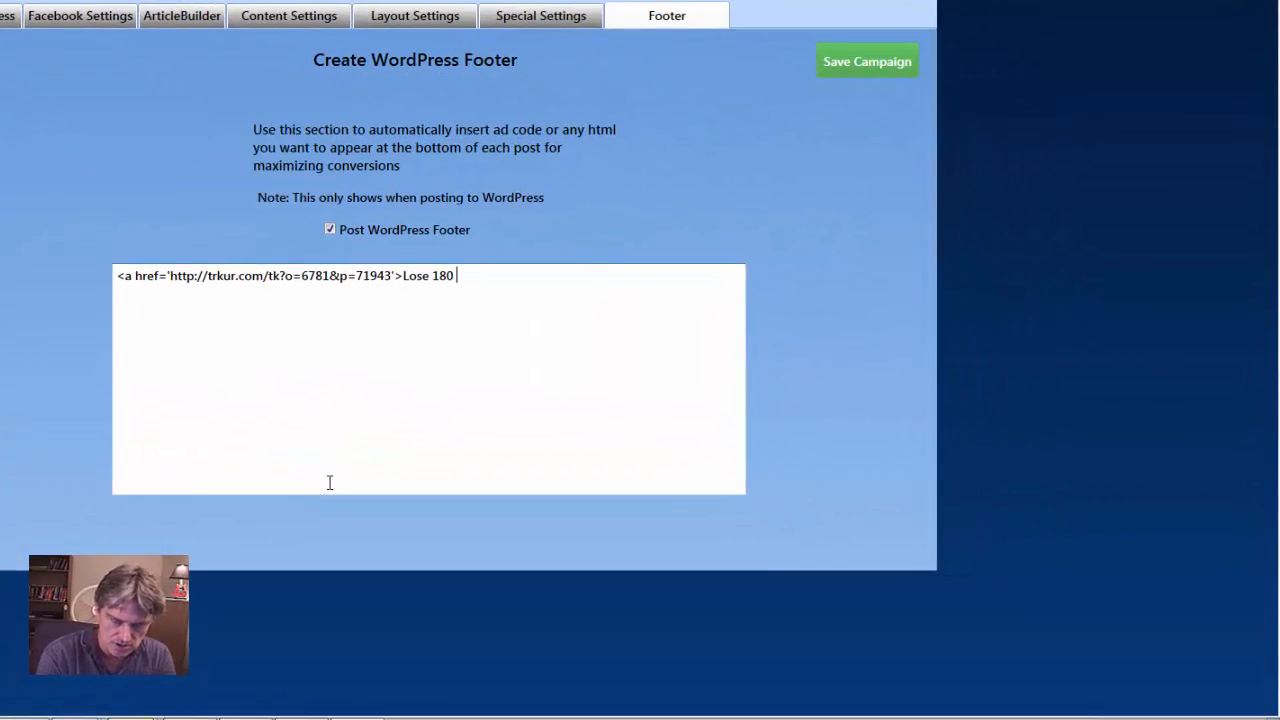
pyautogui.write(' Lb')
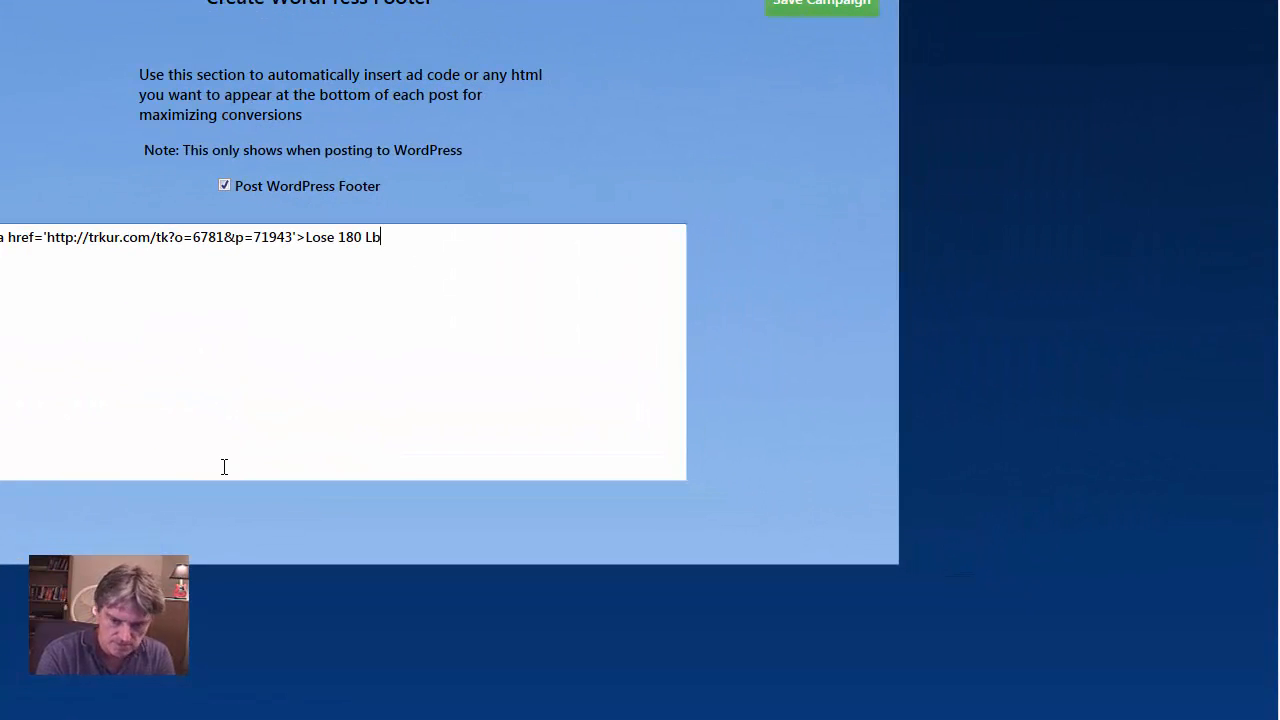
pyautogui.write('s with')
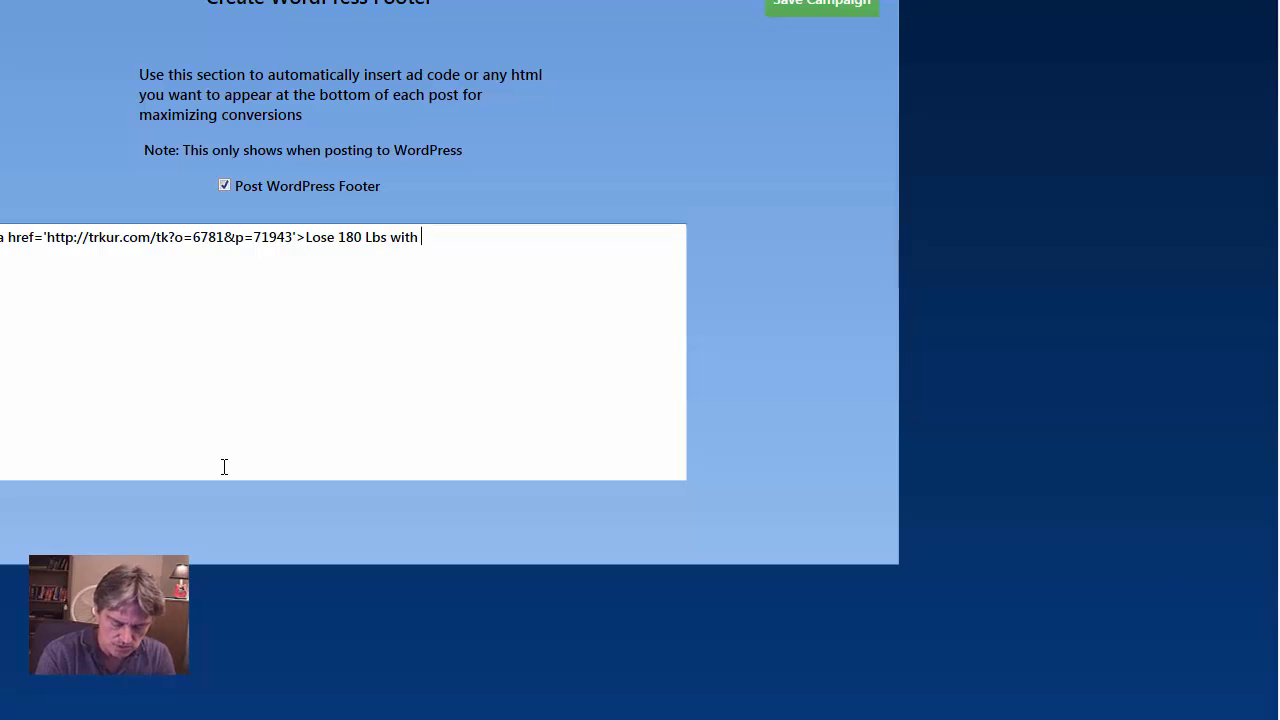
pyautogui.write(' Ultr')
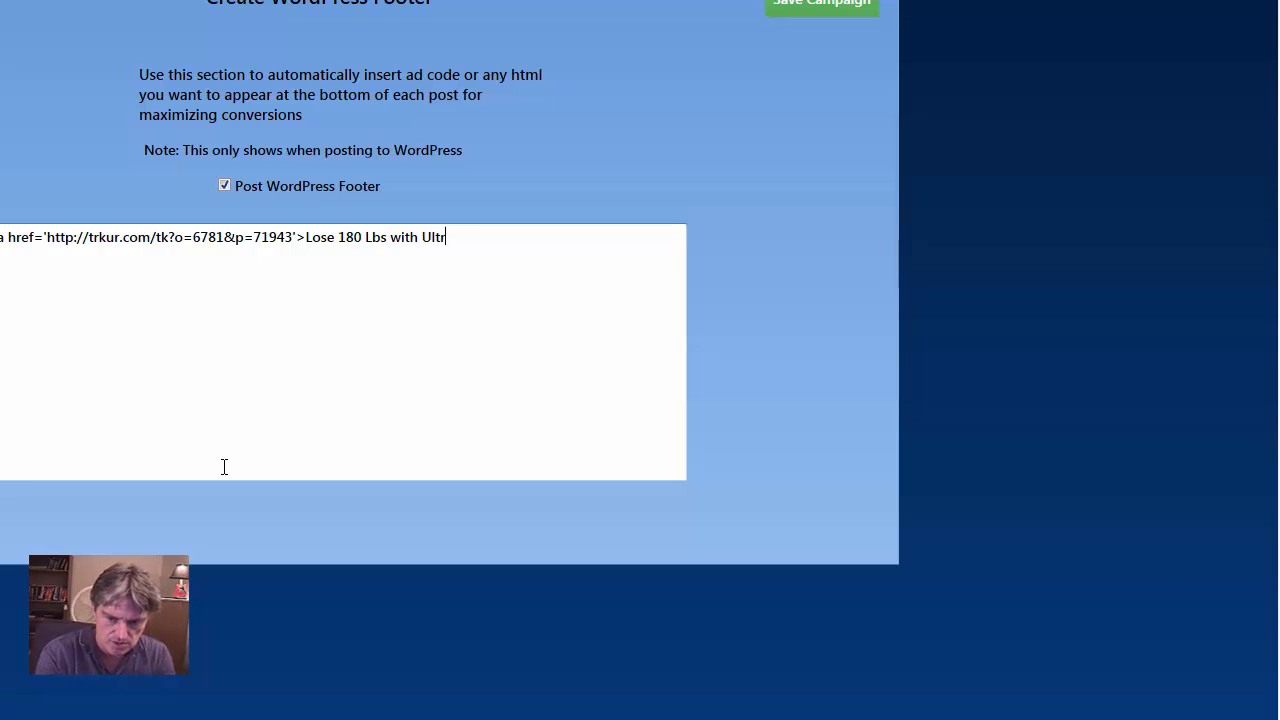
pyautogui.write('a')
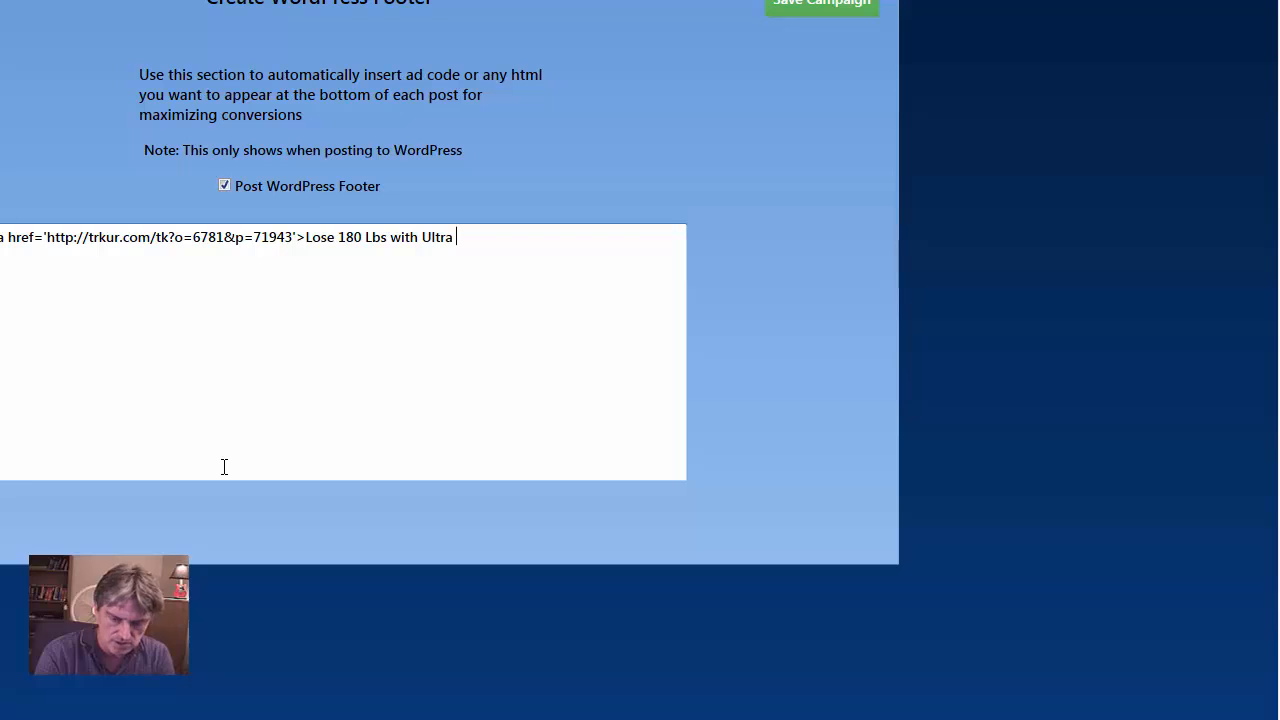
pyautogui.write(' Diet ')
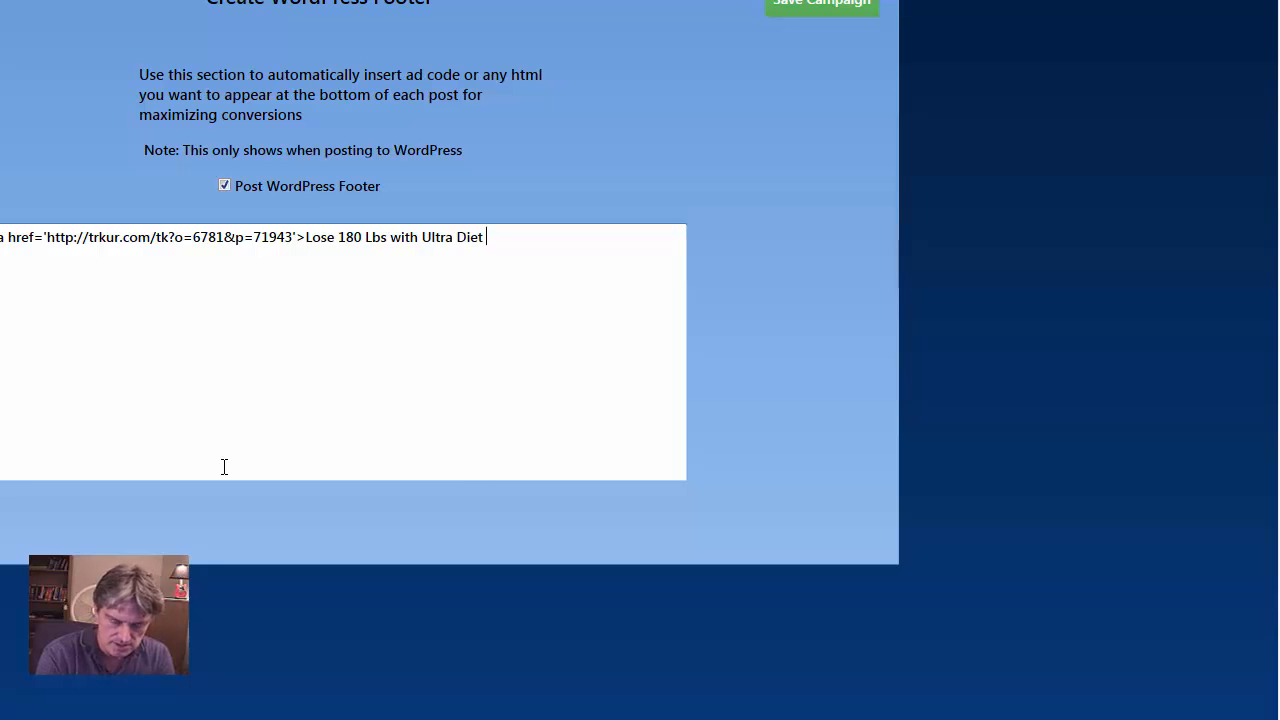
pyautogui.write('HCG')
pyautogui.hotkey('alt', 'Tab')
pyautogui.press('Tab')
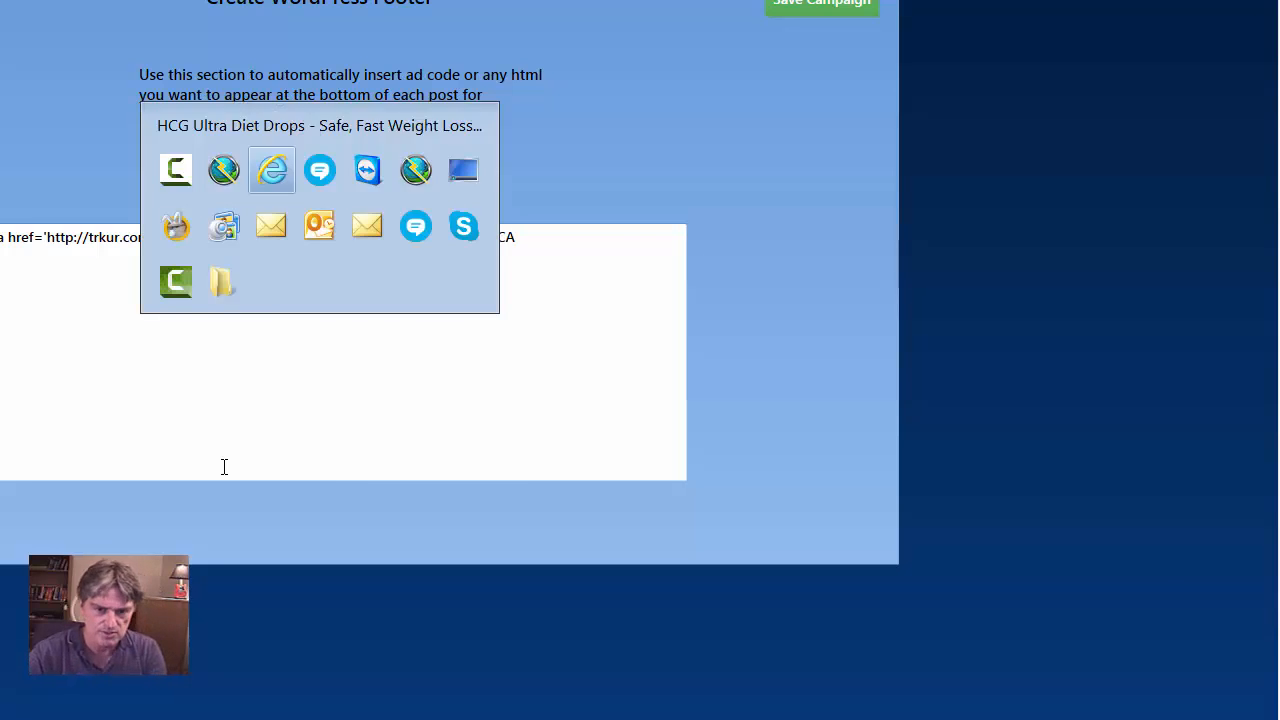
pyautogui.hotkey('alt', 'Tab')
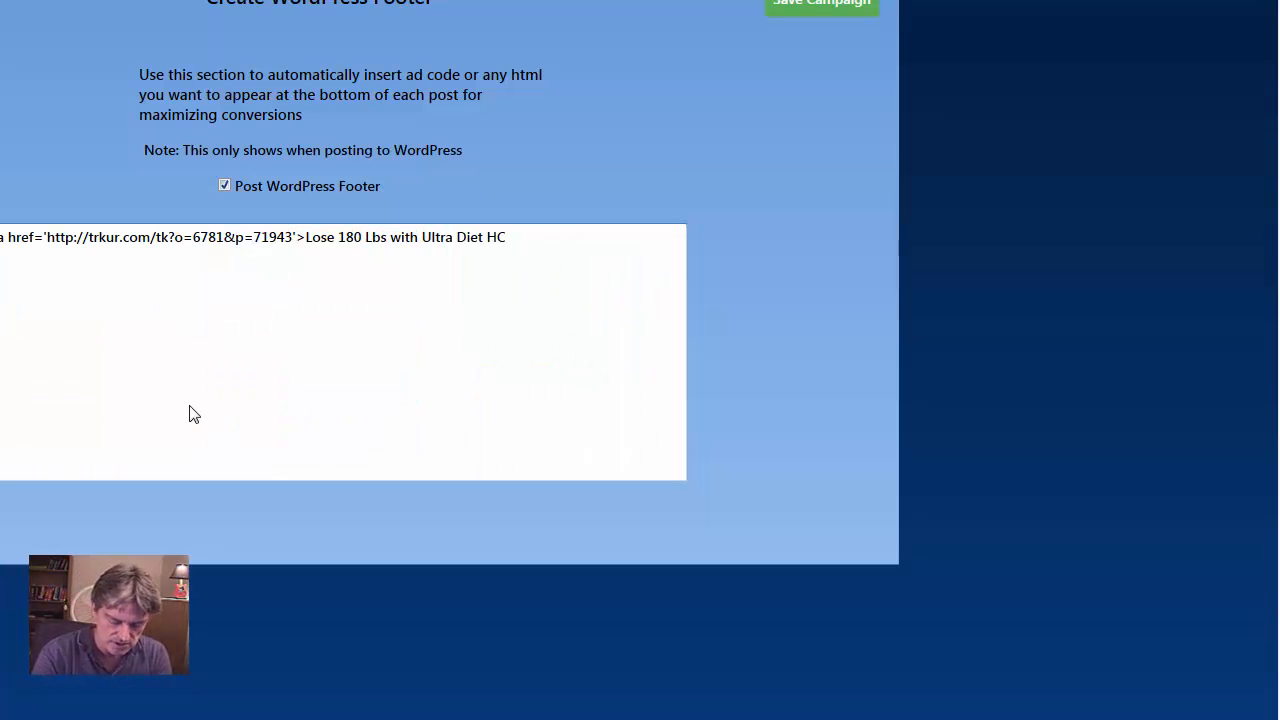
pyautogui.write('G PLan')
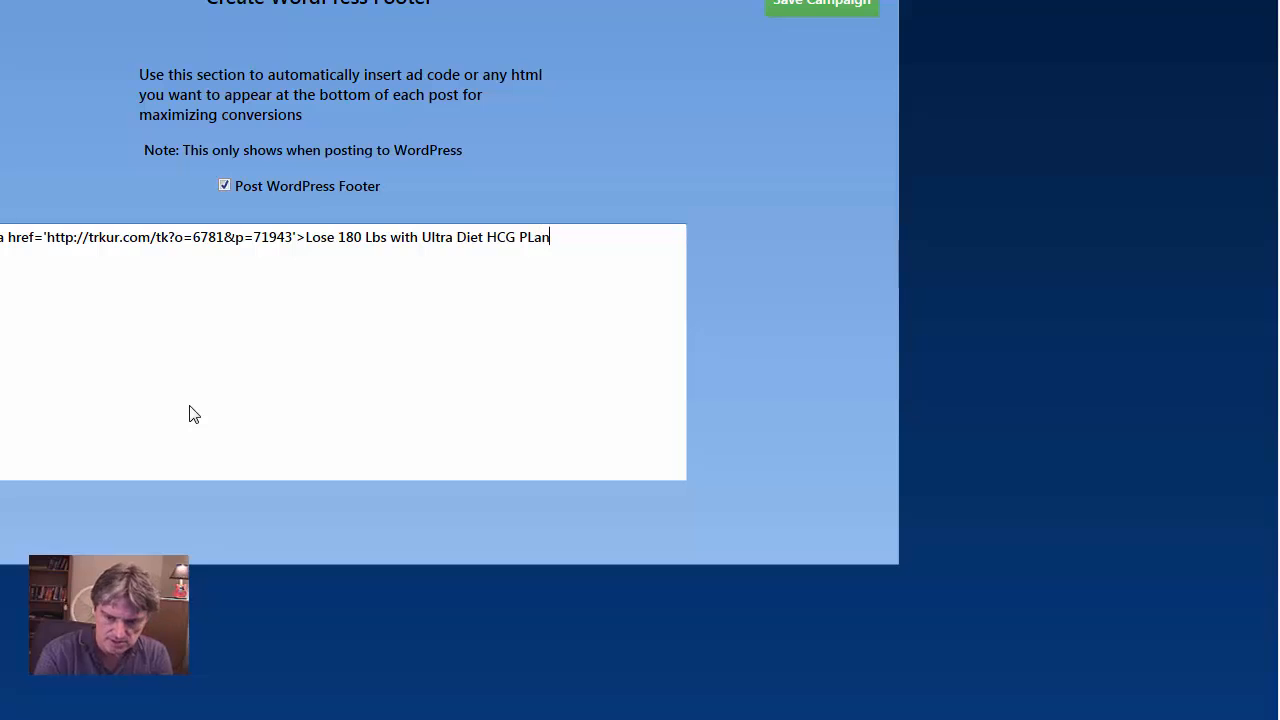
pyautogui.press('BackSpace')
pyautogui.press('BackSpace')
pyautogui.press('BackSpace')
pyautogui.write('lan')
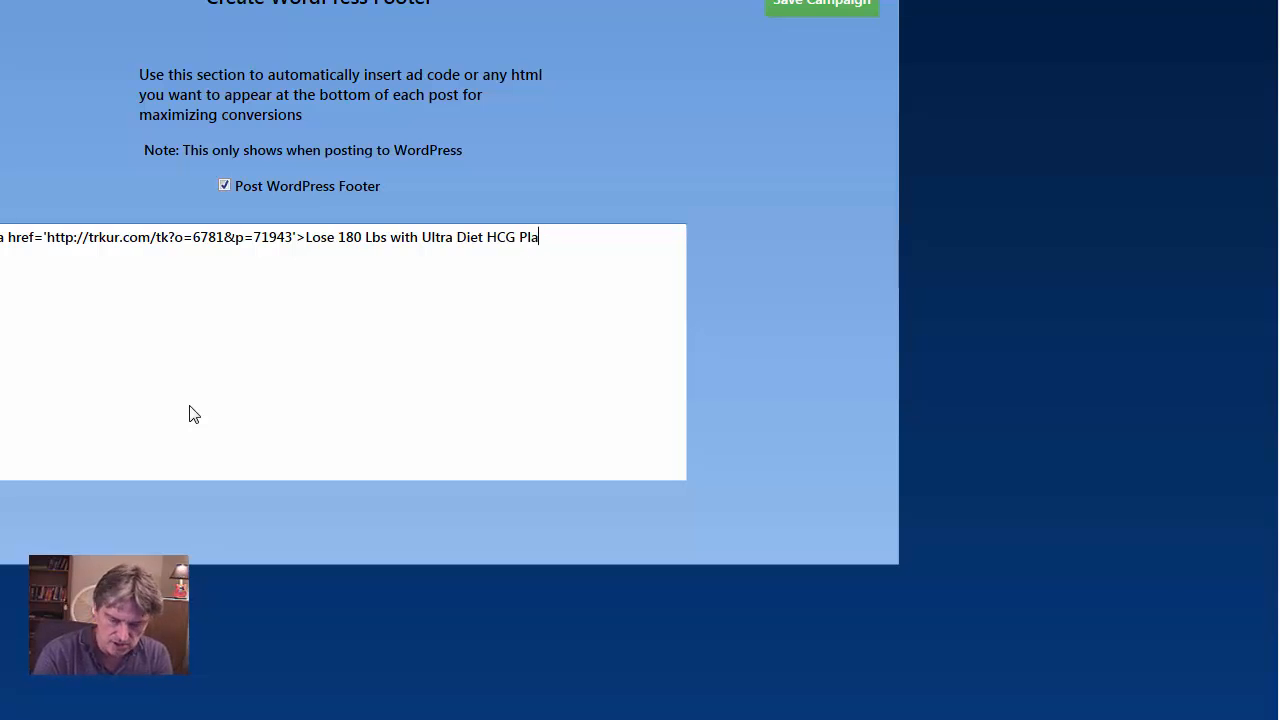
pyautogui.write('</a>')
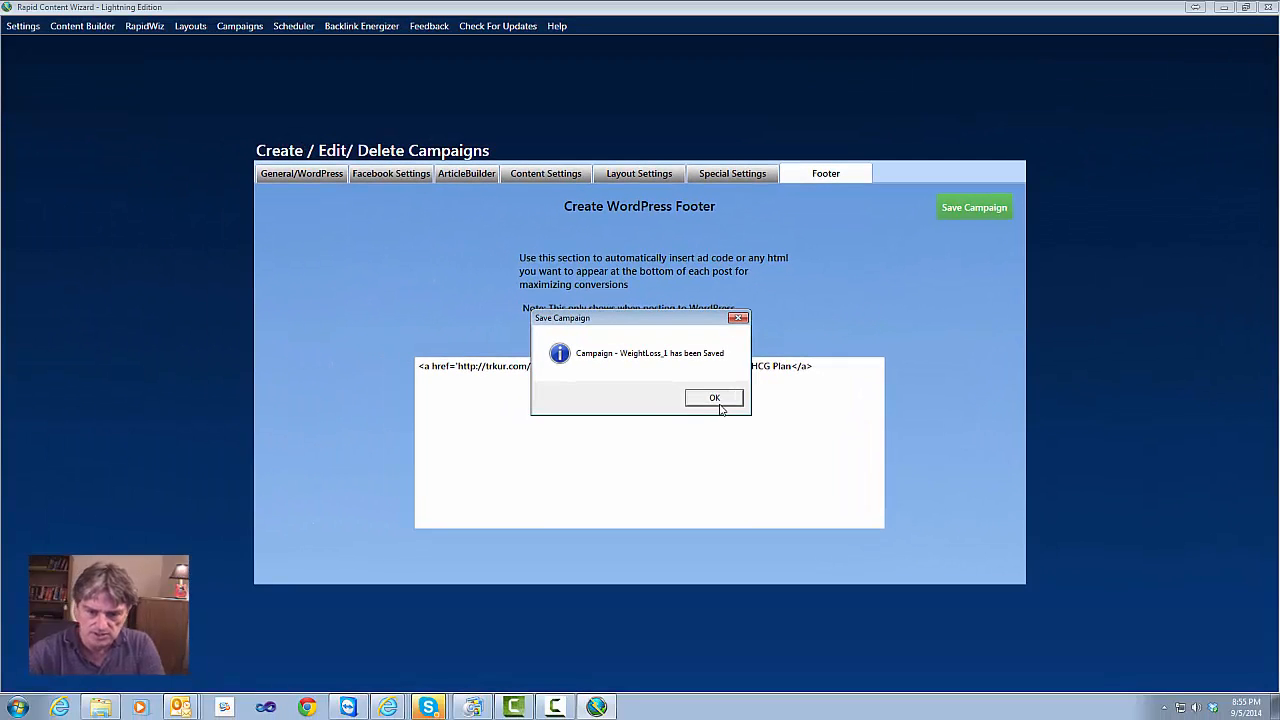
# Dismiss the saved confirmation and use the Scheduler's Post Now for the WeightLoss_1 campaign
pyautogui.click(716, 399)
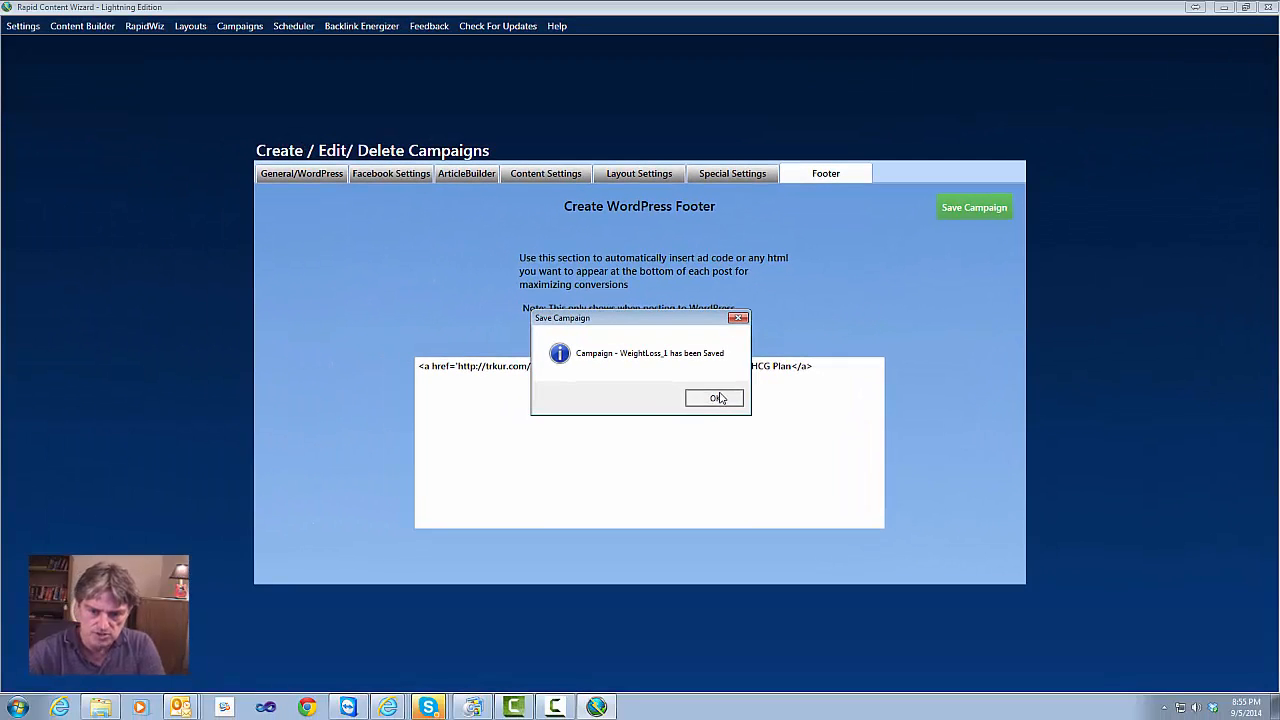
pyautogui.click(294, 27)
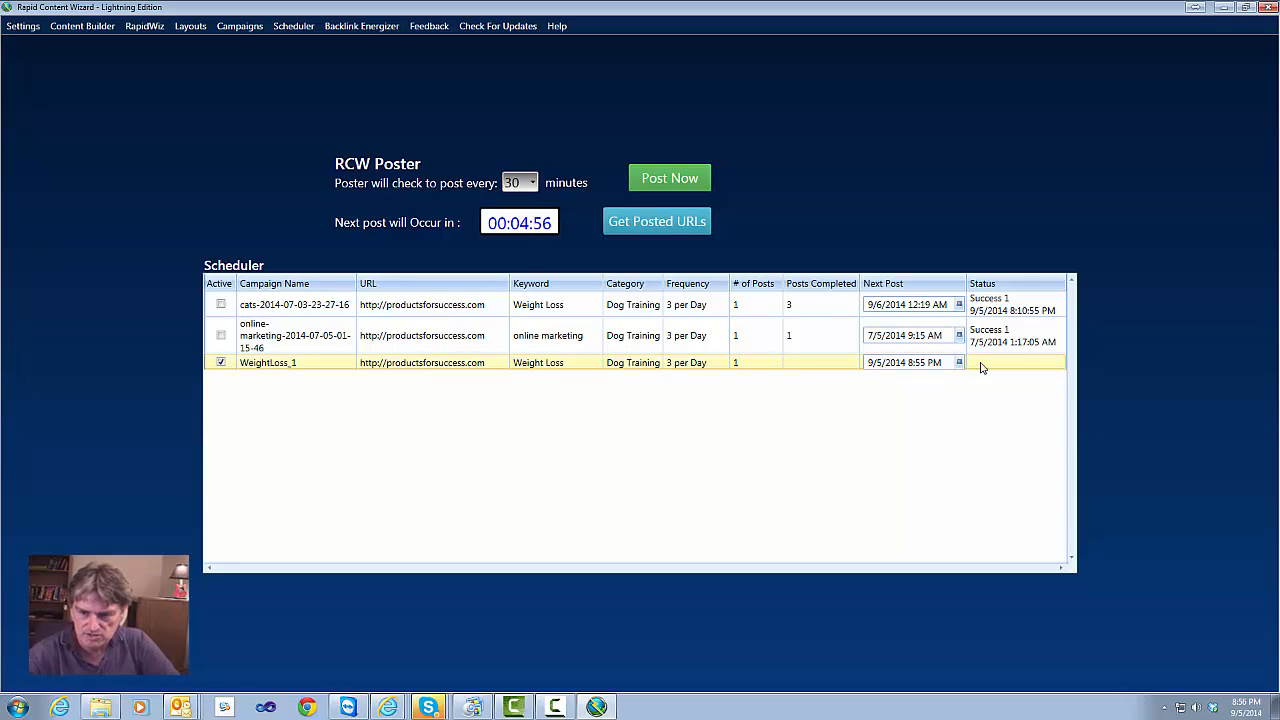
pyautogui.click(670, 184)
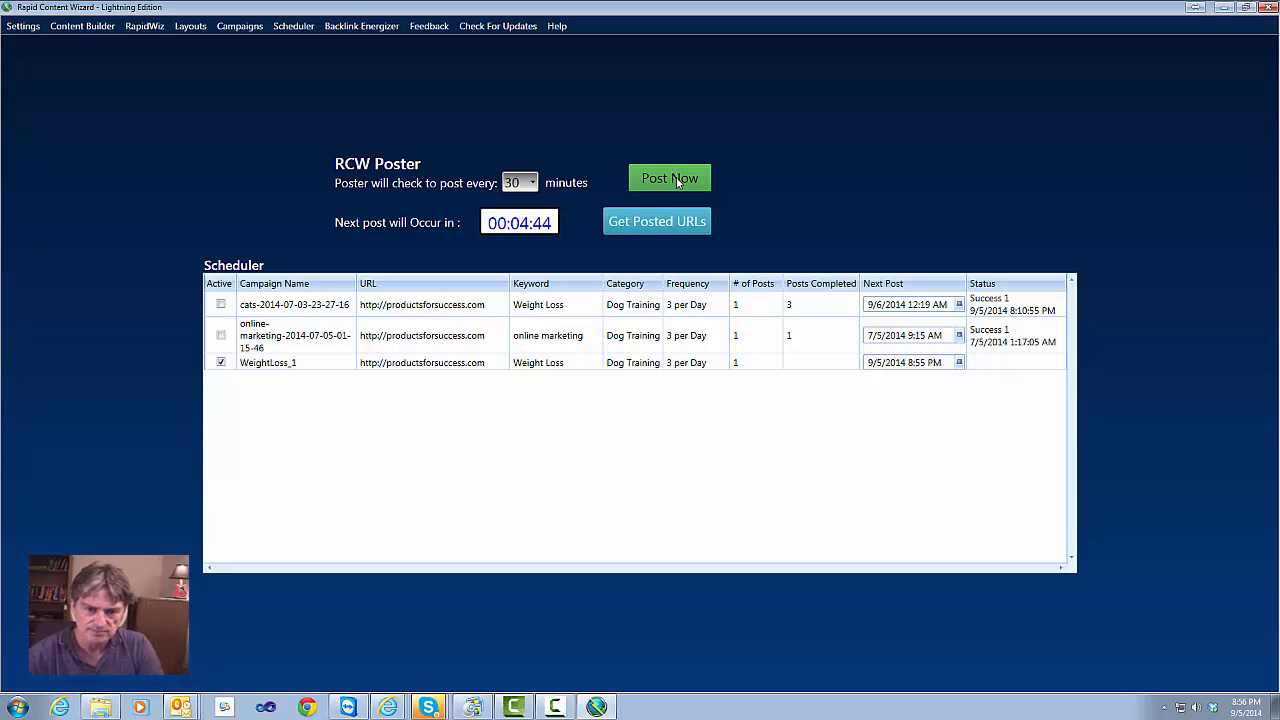
pyautogui.click(677, 181)
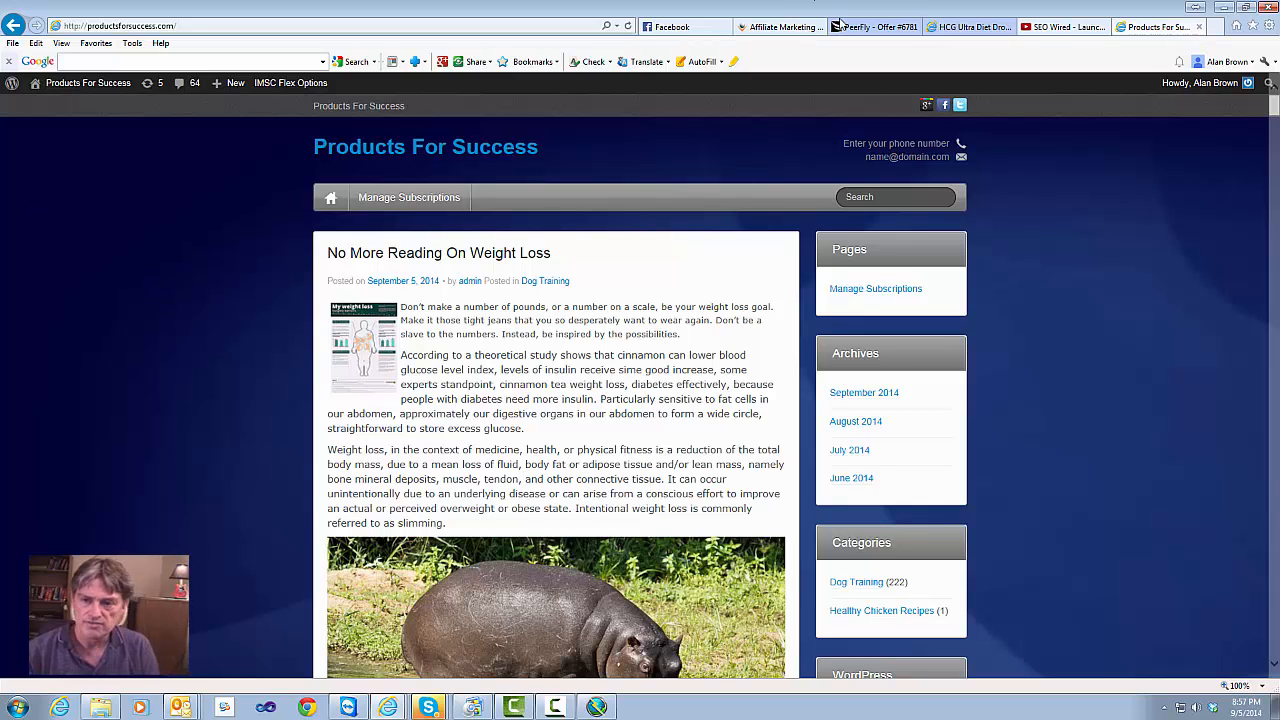
# Refresh the blog, test the new post's 'Lose 180 Lbs with Ultra Diet HCG Plan' footer link, and return
pyautogui.click(596, 707)
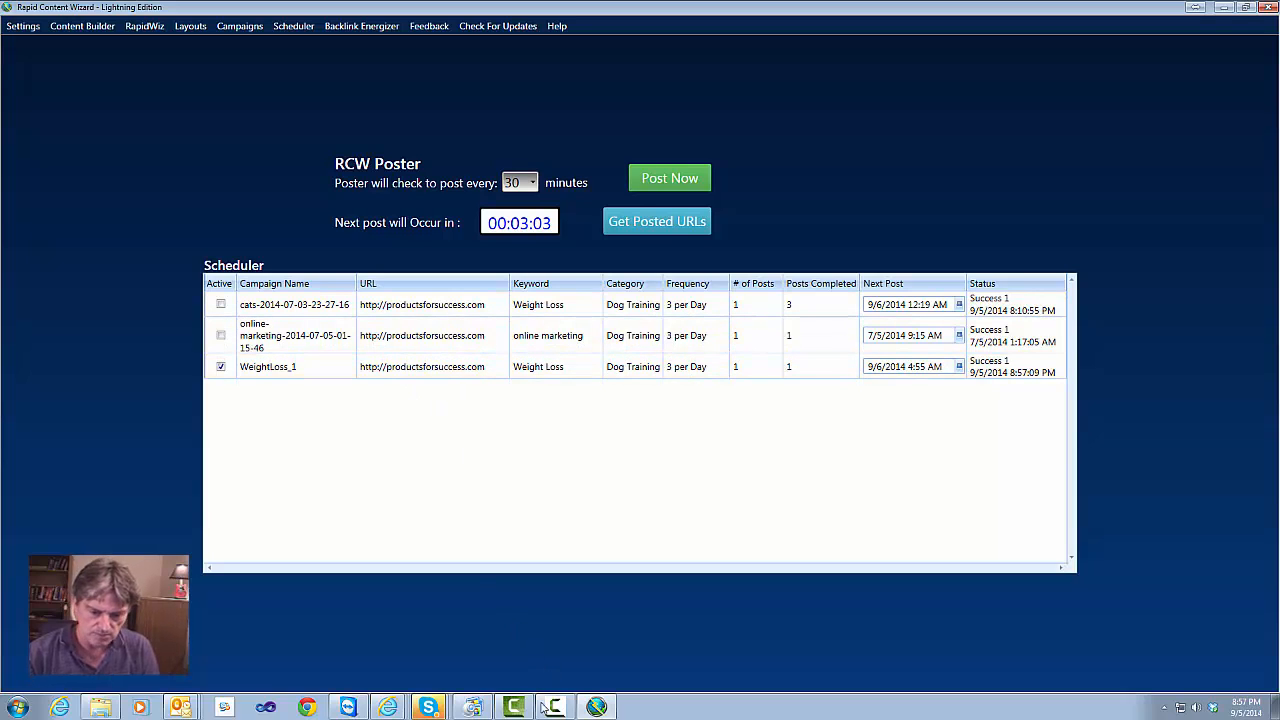
pyautogui.click(374, 681)
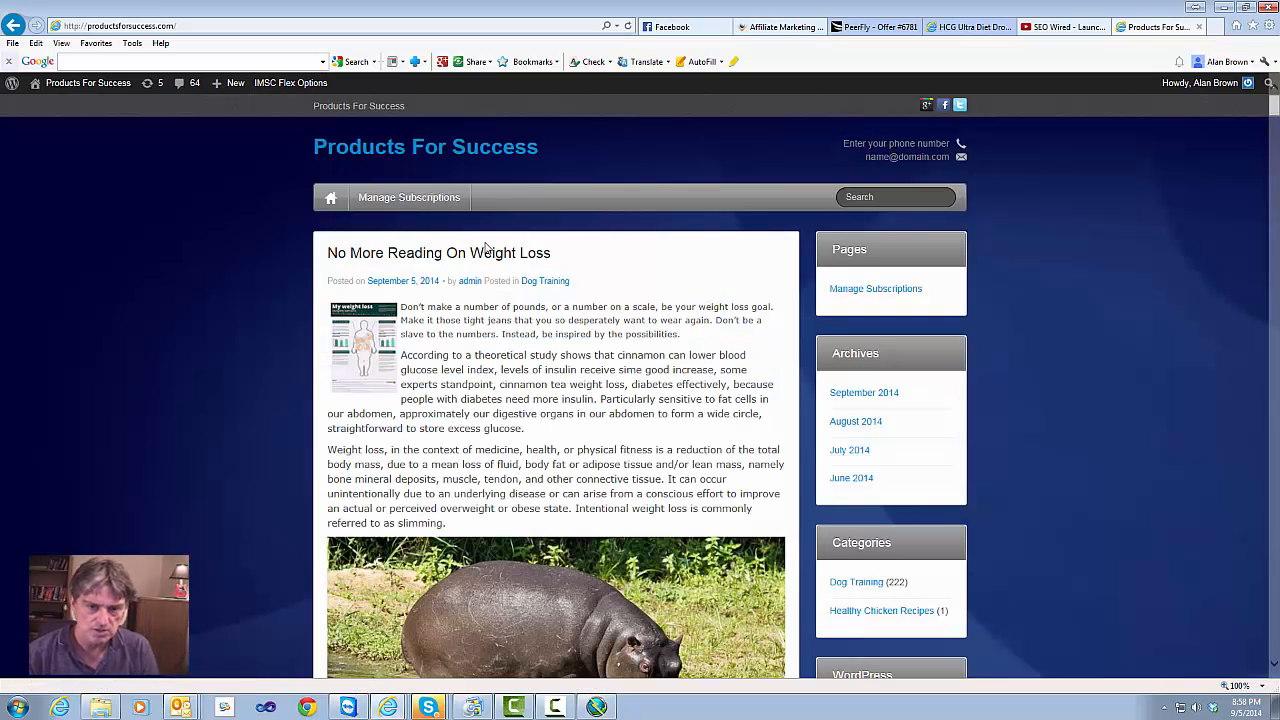
pyautogui.click(628, 25)
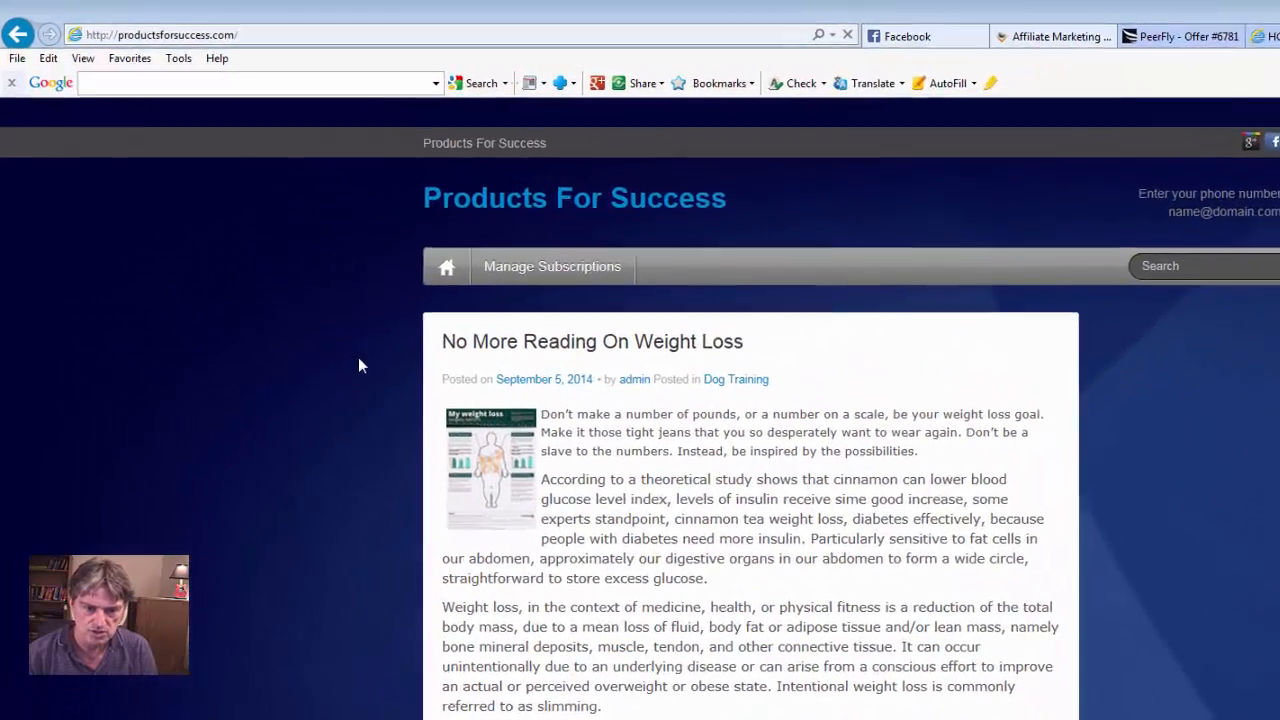
pyautogui.scroll(-3, 325, 325)
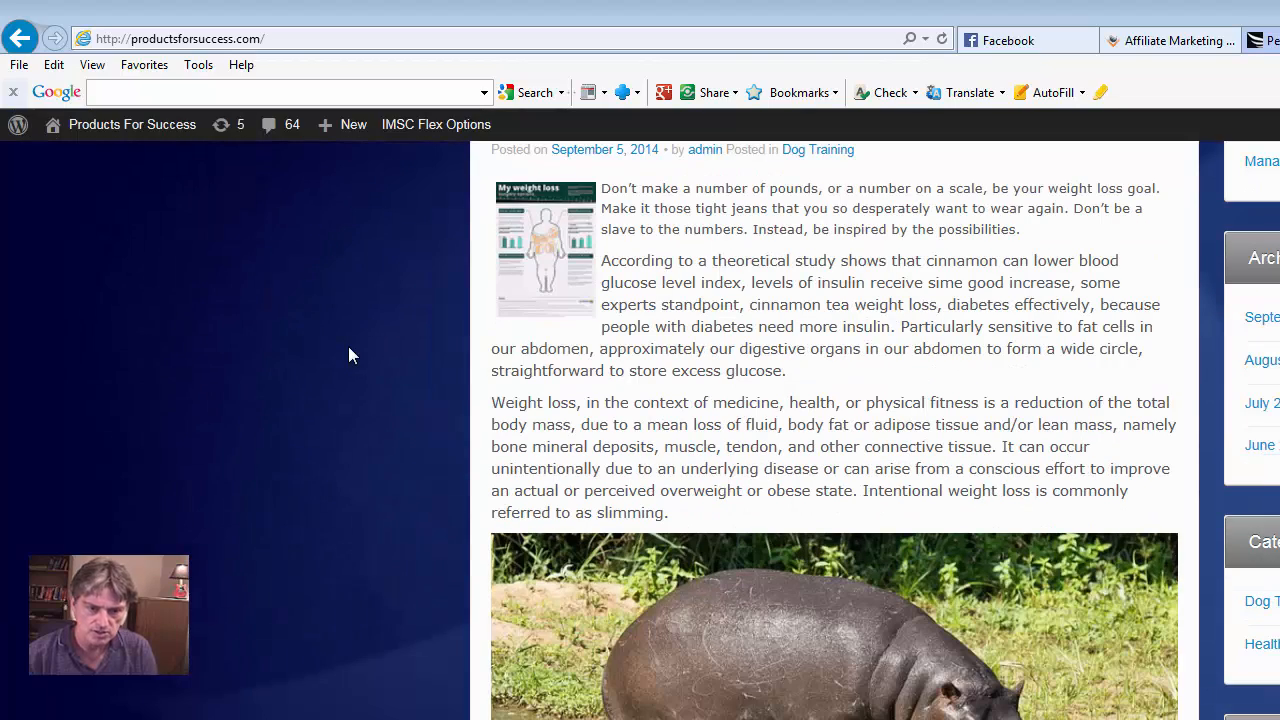
pyautogui.scroll(-15, 348, 346)
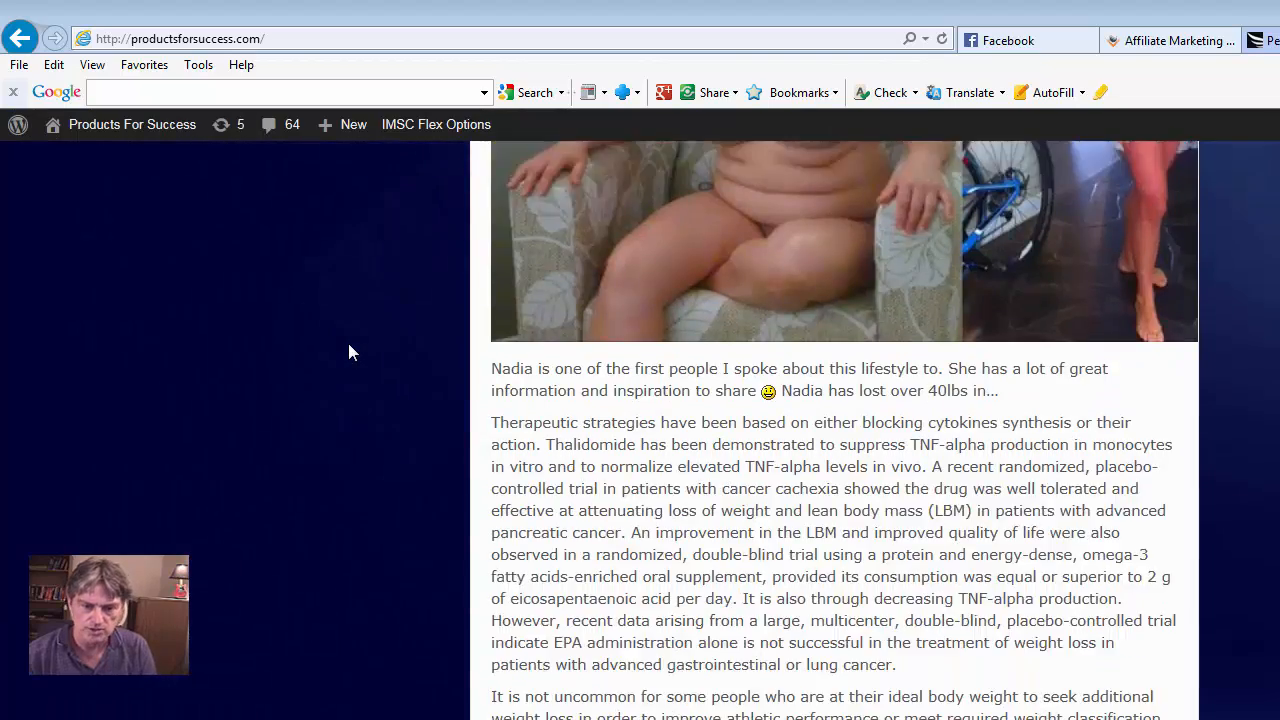
pyautogui.scroll(-8, 349, 352)
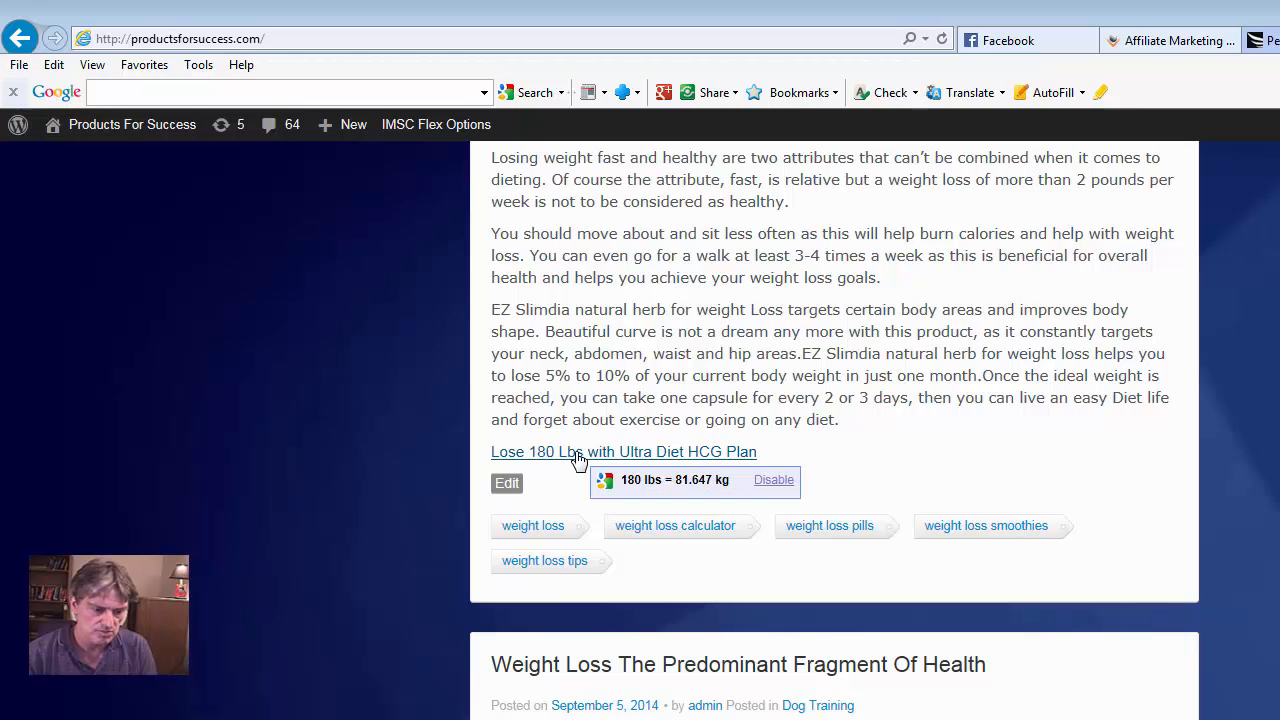
pyautogui.click(628, 455)
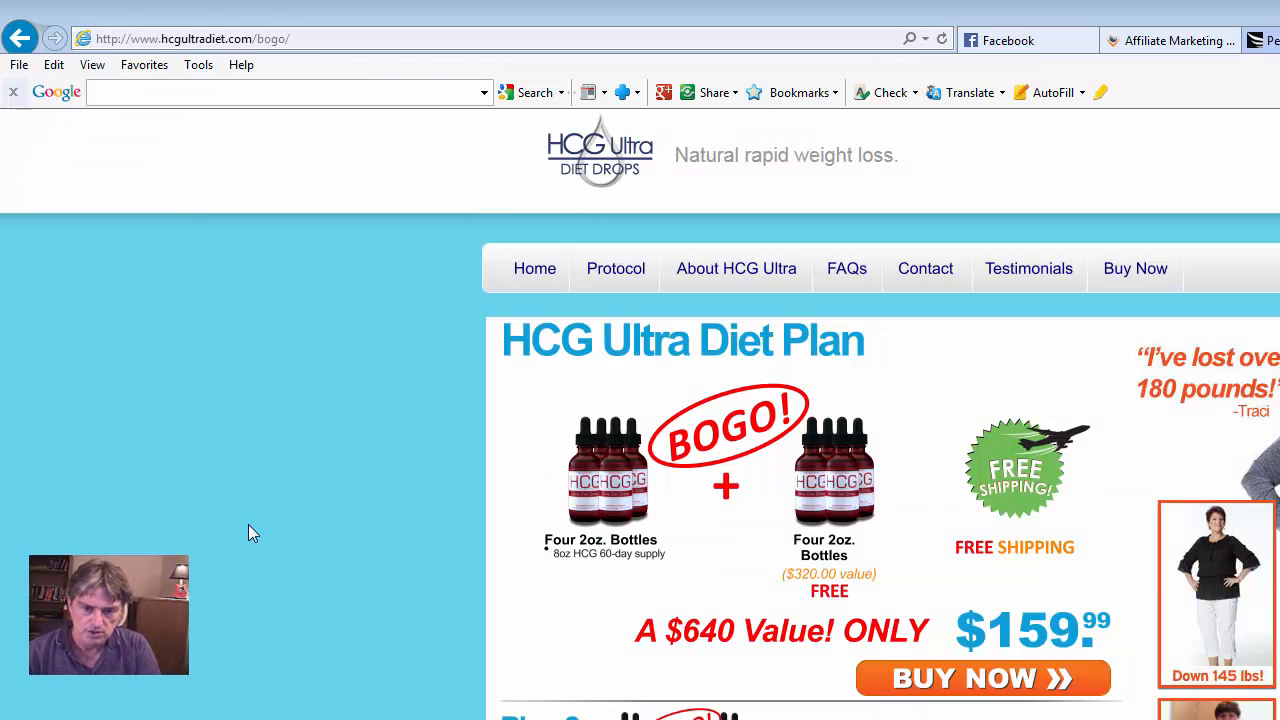
pyautogui.click(17, 38)
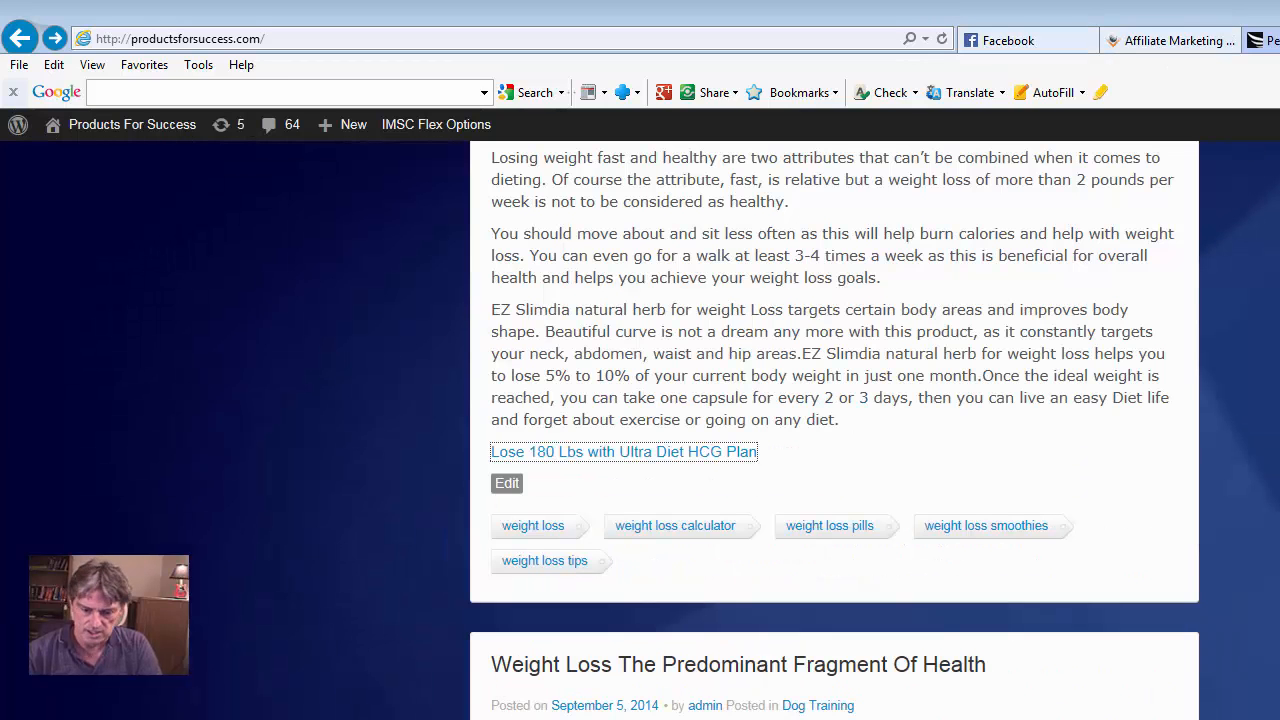
# Insert blank lines before the affiliate link in the campaign footer, then return to the Content Builder
pyautogui.hotkey('alt', 'Tab')
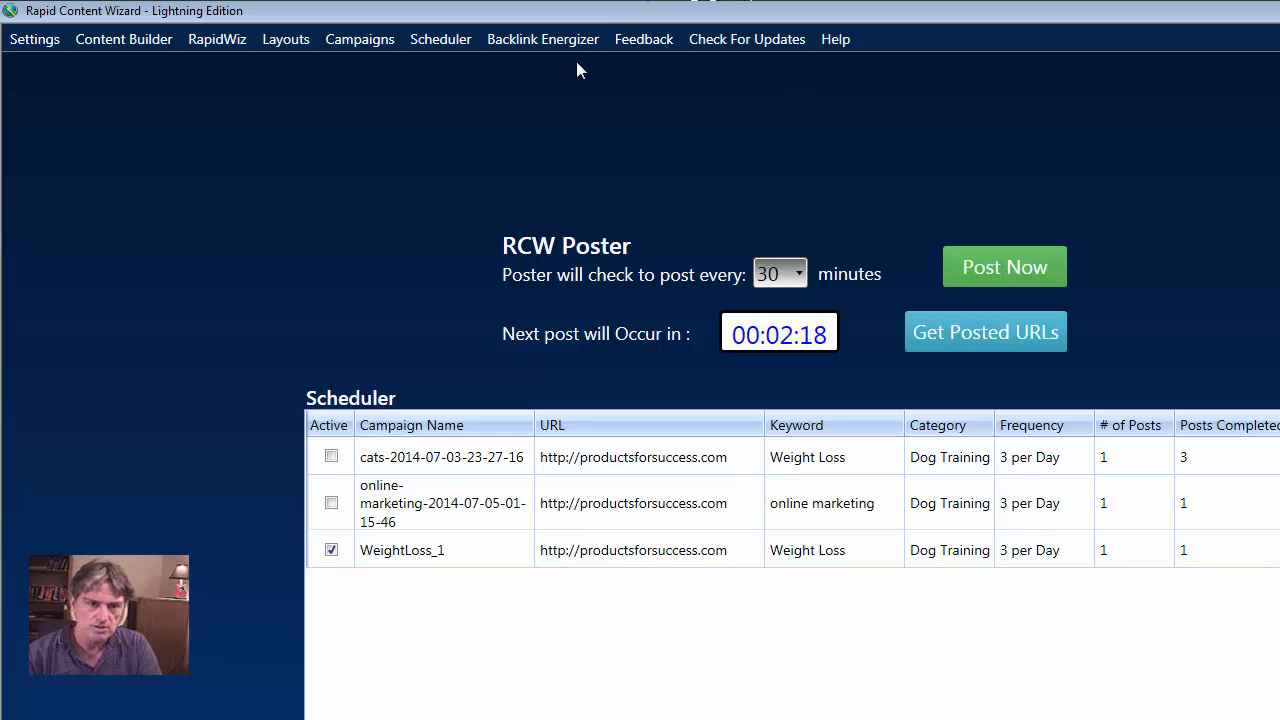
pyautogui.click(360, 40)
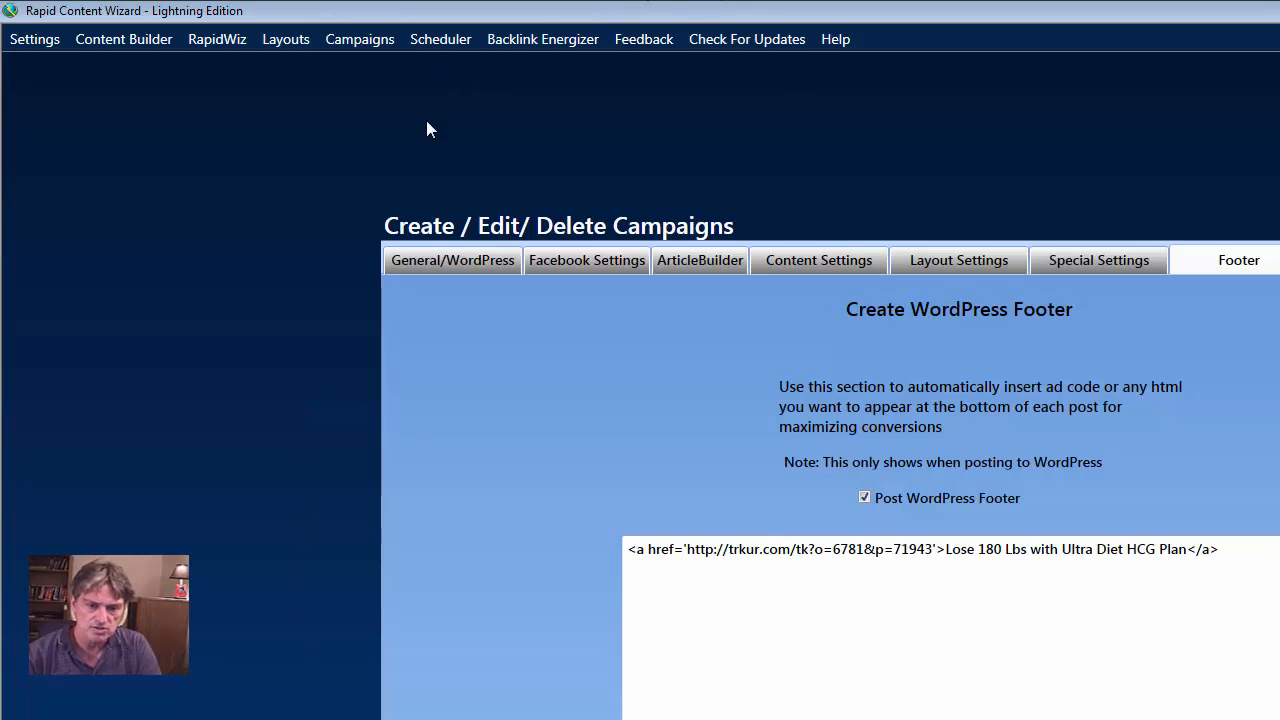
pyautogui.click(630, 549)
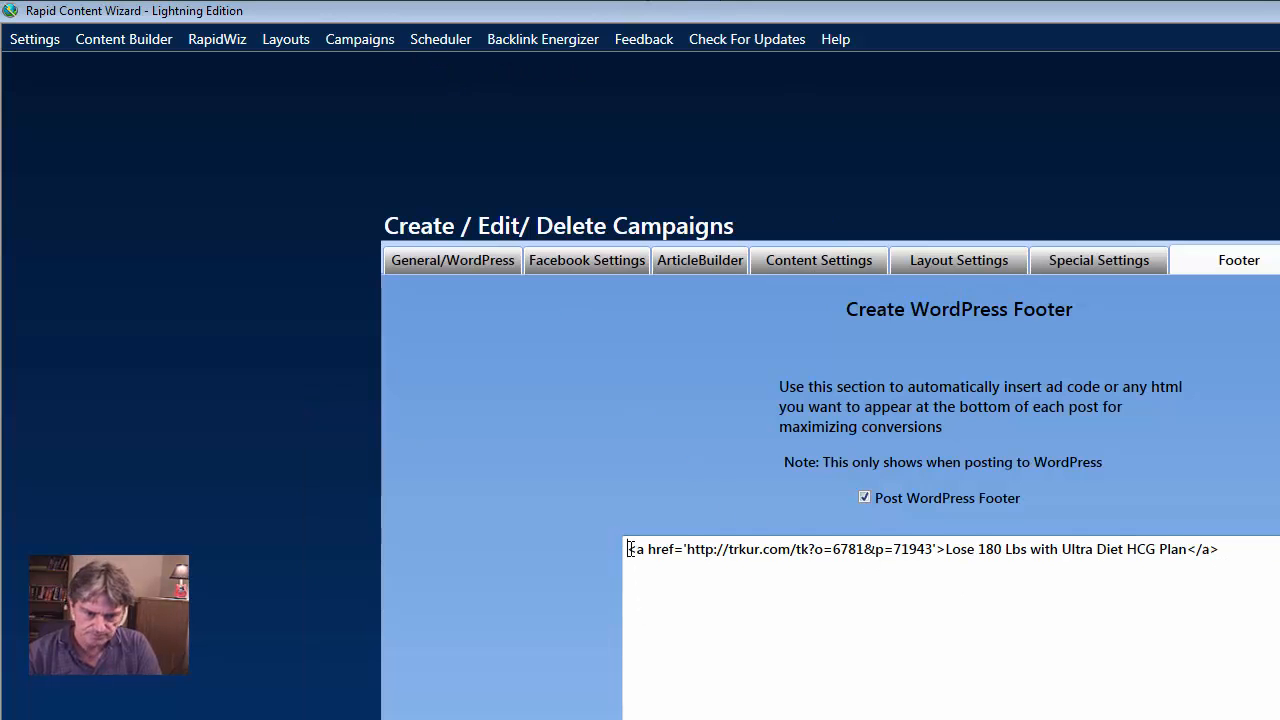
pyautogui.press('Return')
pyautogui.press('Return')
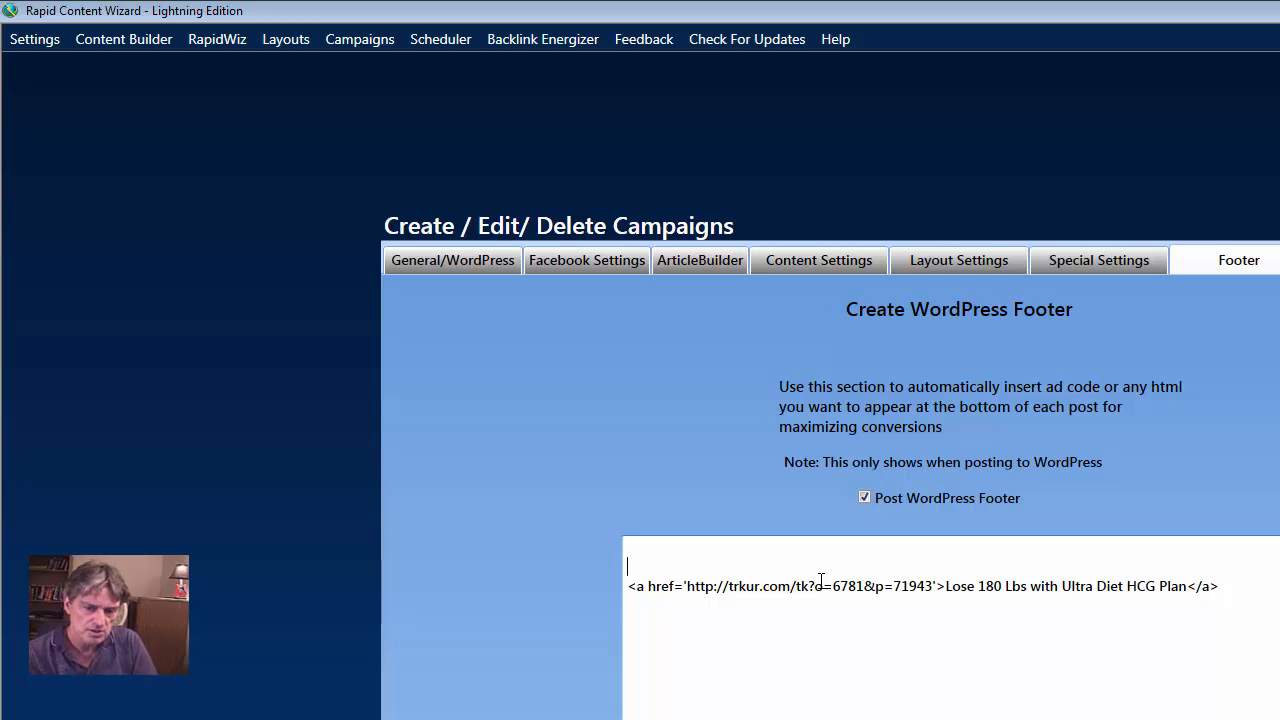
pyautogui.click(90, 40)
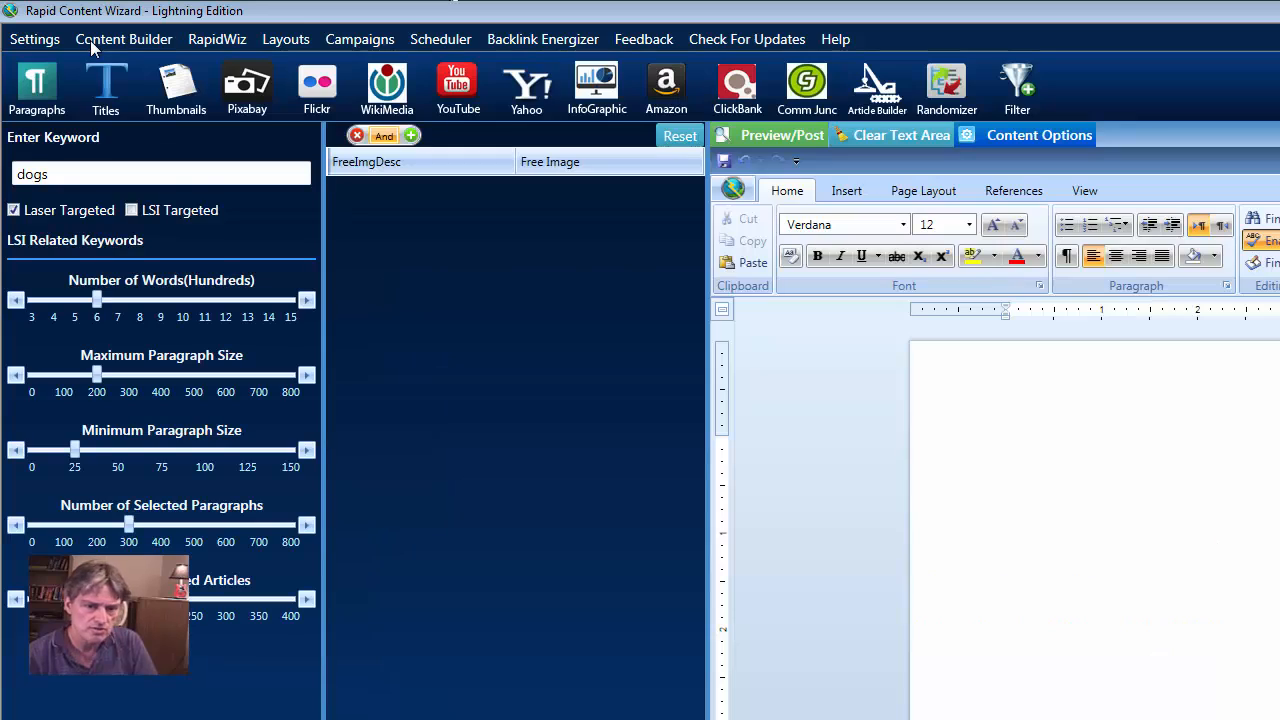
# Search Pixabay for 'weight loss', drop the bare-waist image shortcode into the editor, and select its thumbnail URL
pyautogui.doubleClick(58, 174)
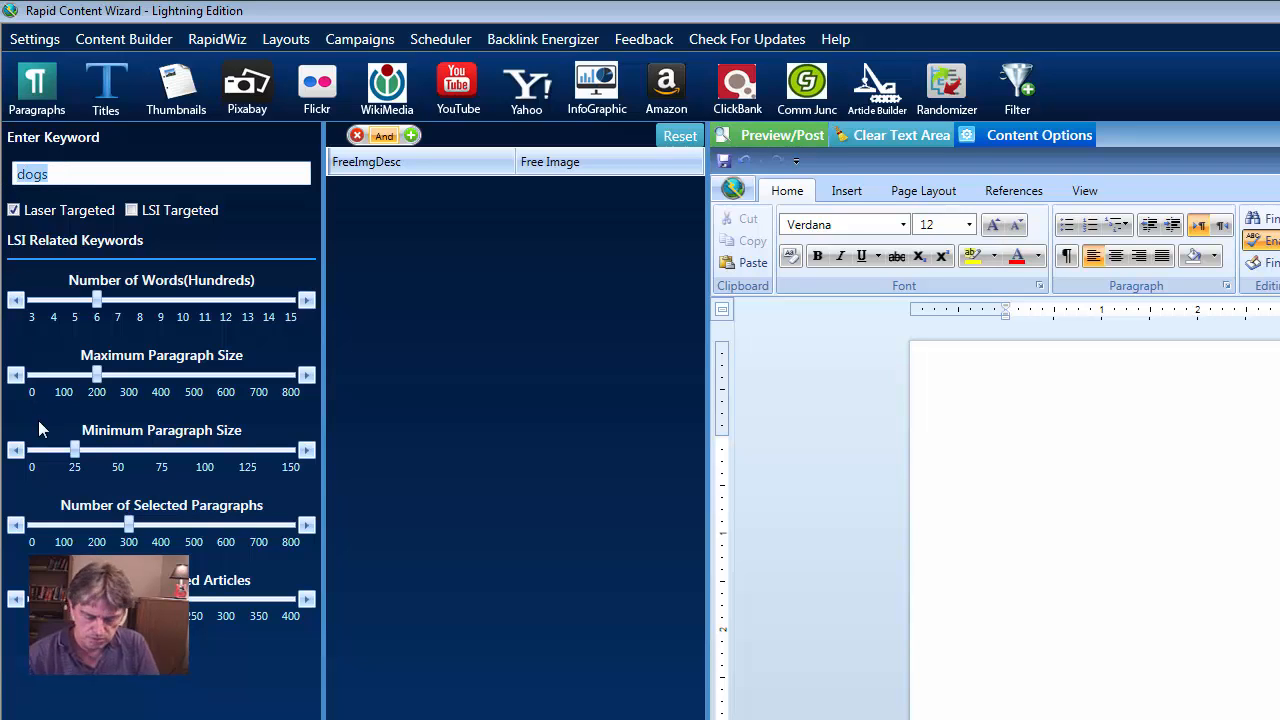
pyautogui.write('weight ')
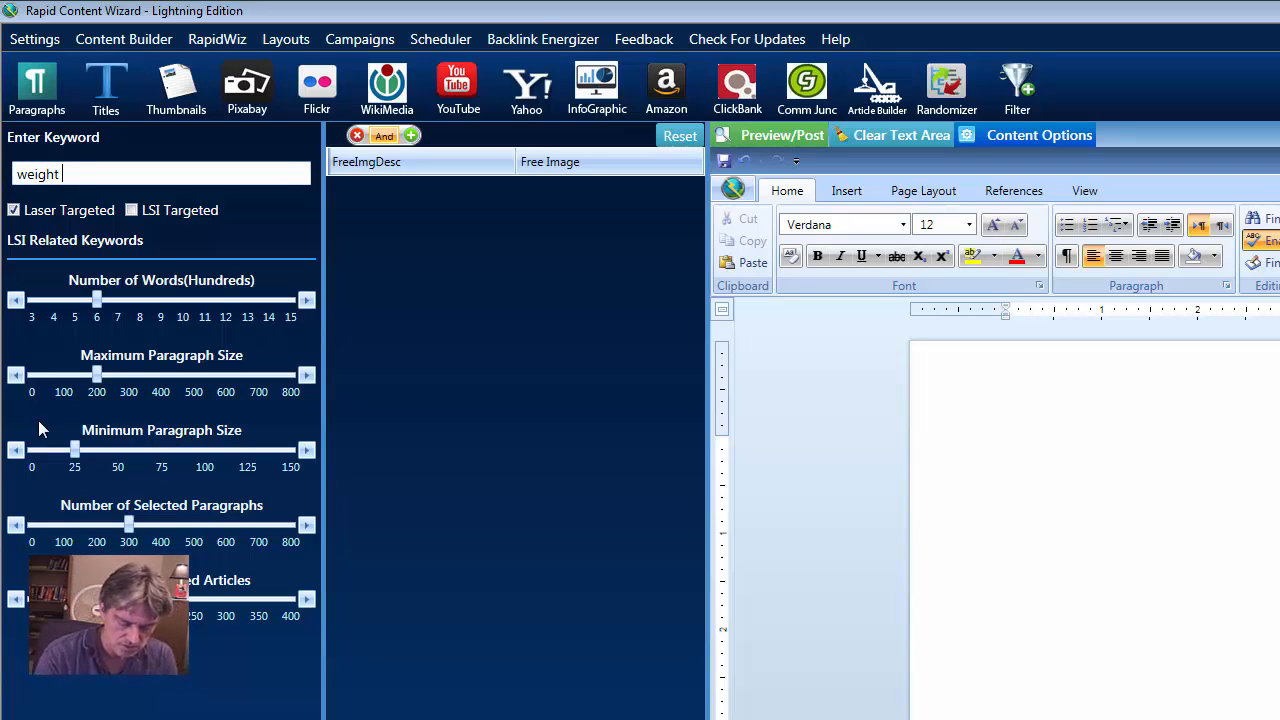
pyautogui.write('loss')
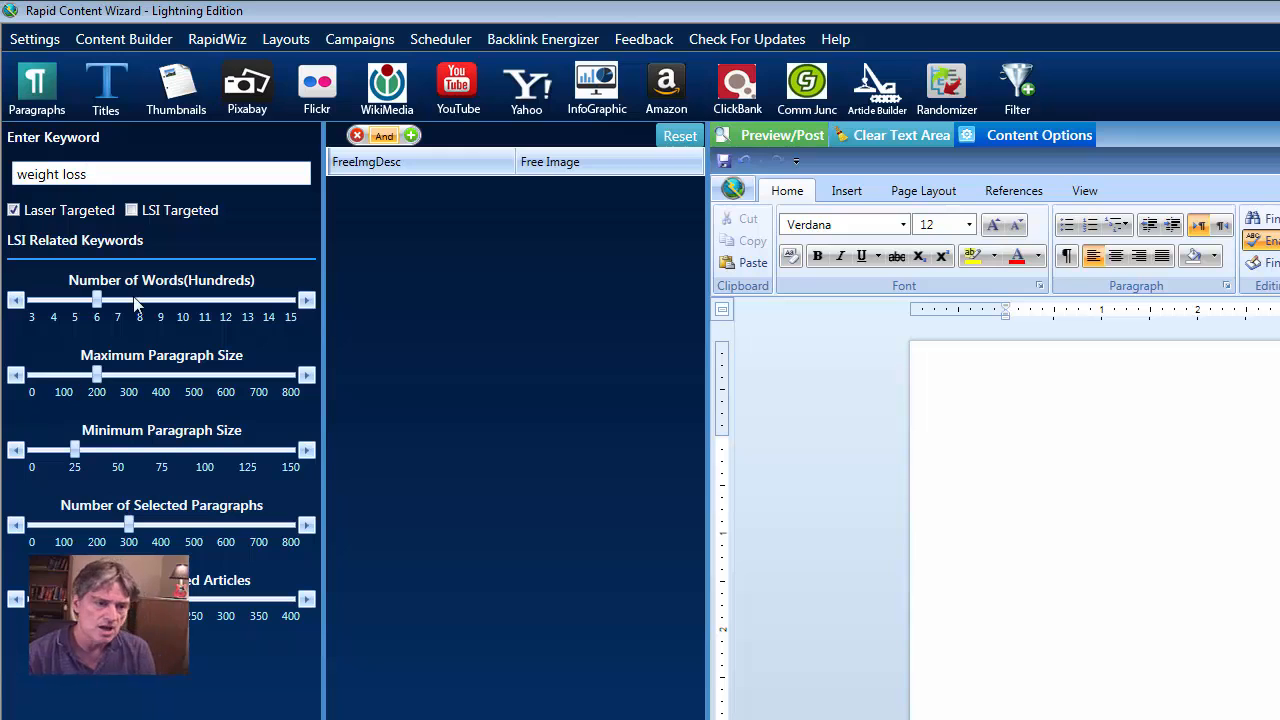
pyautogui.click(250, 98)
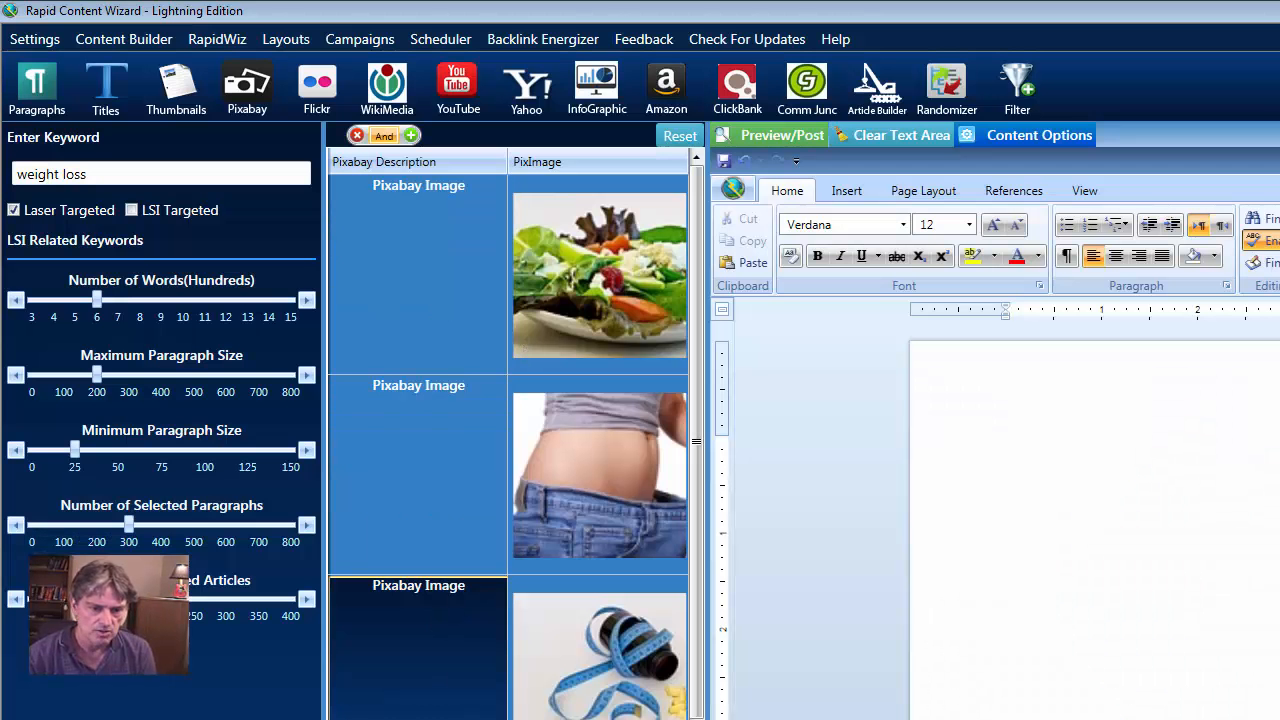
pyautogui.click(458, 508)
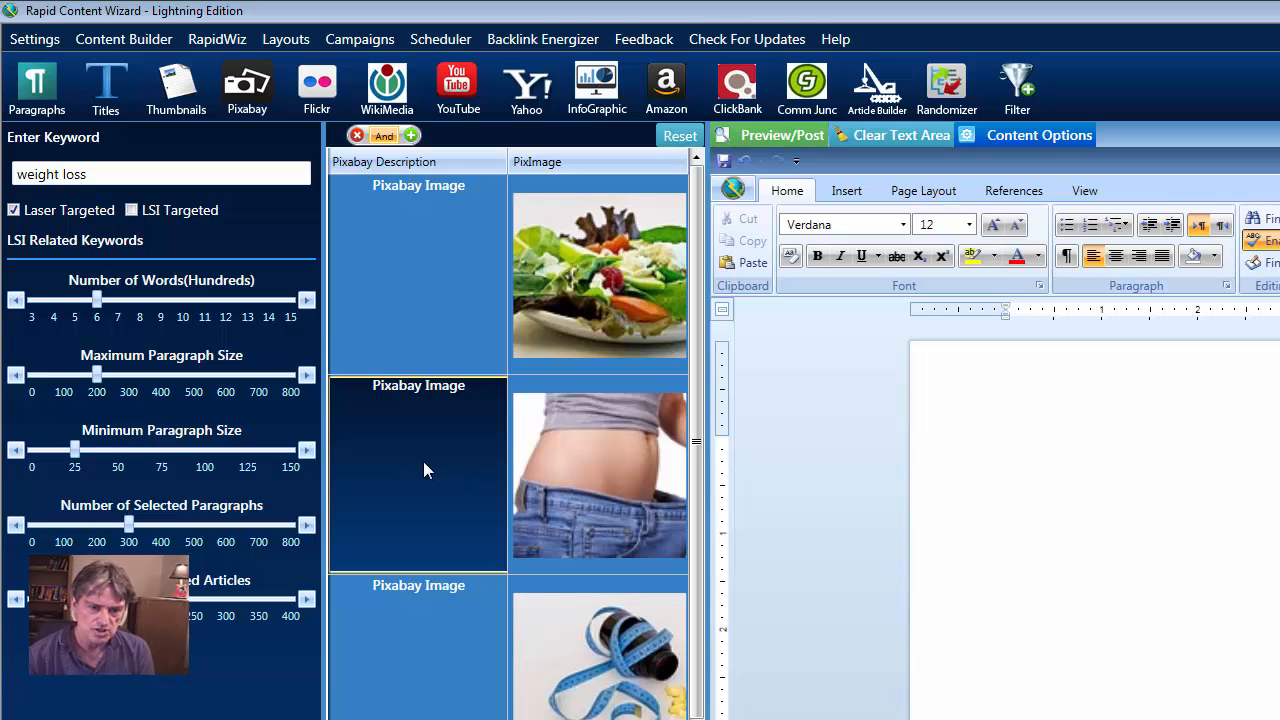
pyautogui.moveTo(423, 470); pyautogui.dragTo(1101, 547)
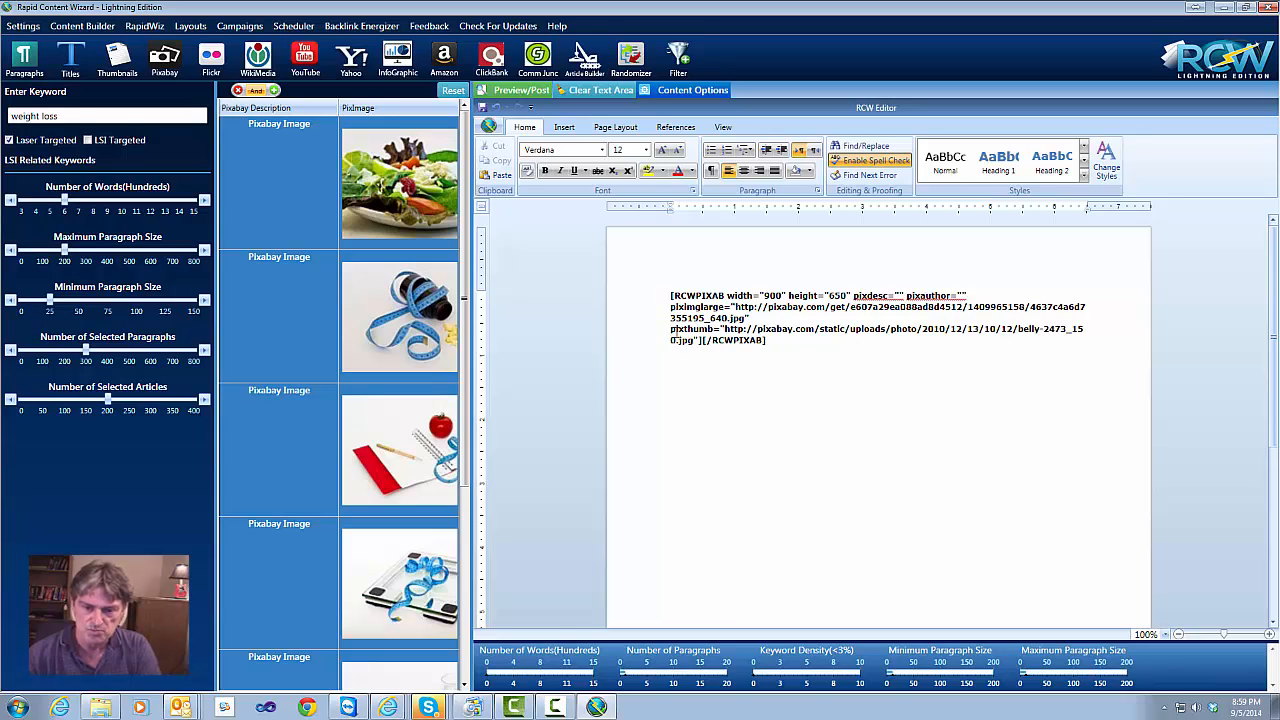
pyautogui.moveTo(724, 330); pyautogui.dragTo(694, 347)
pyautogui.hotkey('ctrl', 'c')
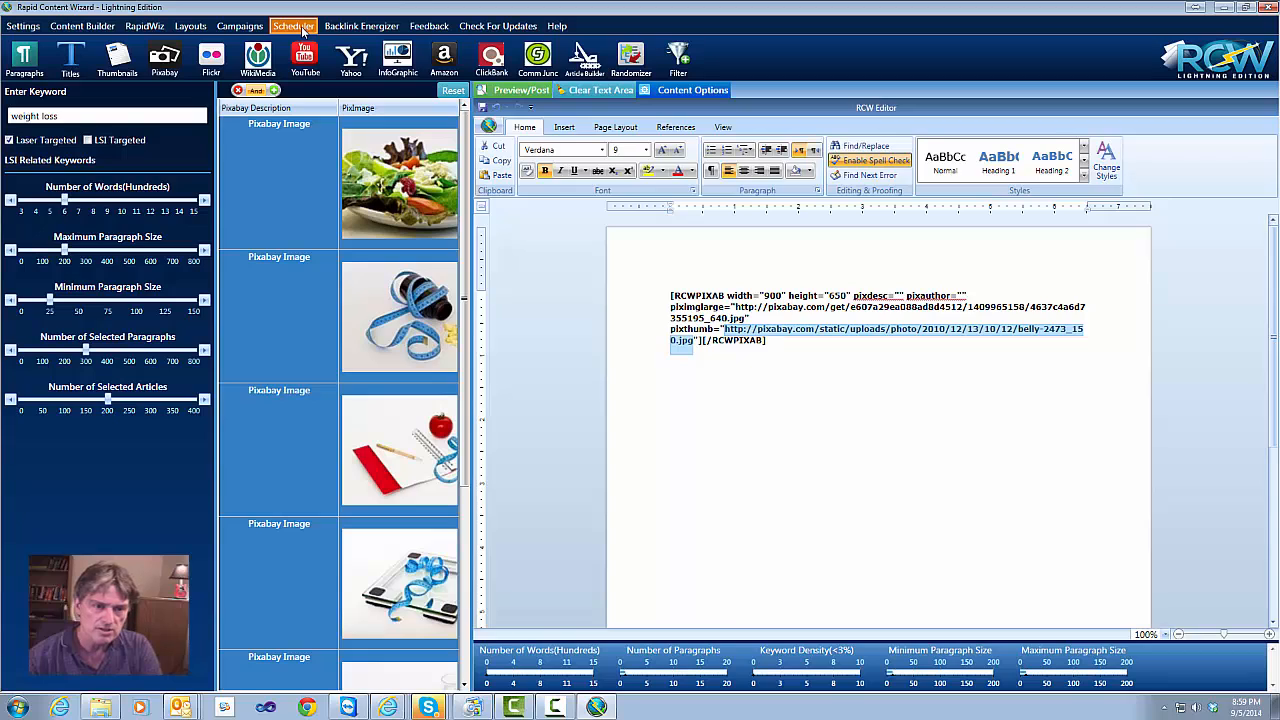
# Replace the footer's blank first line with an img tag holding the belly image URL, and save
pyautogui.click(236, 28)
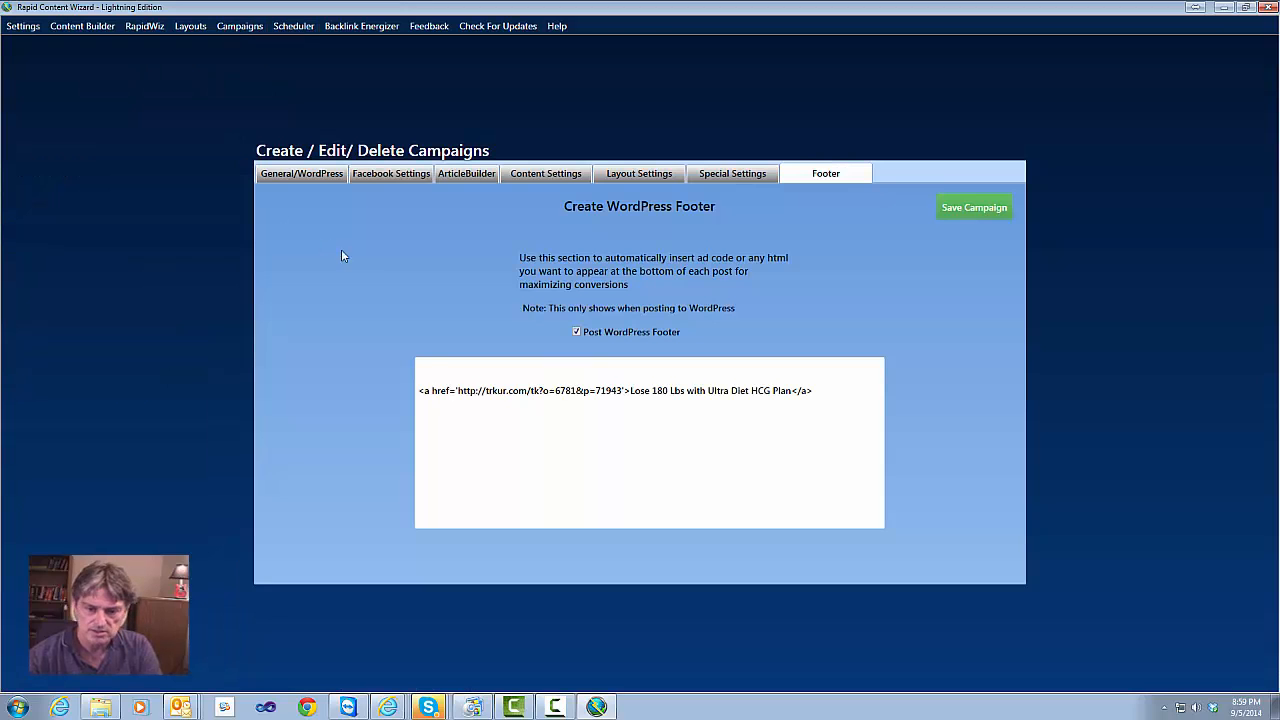
pyautogui.click(436, 372)
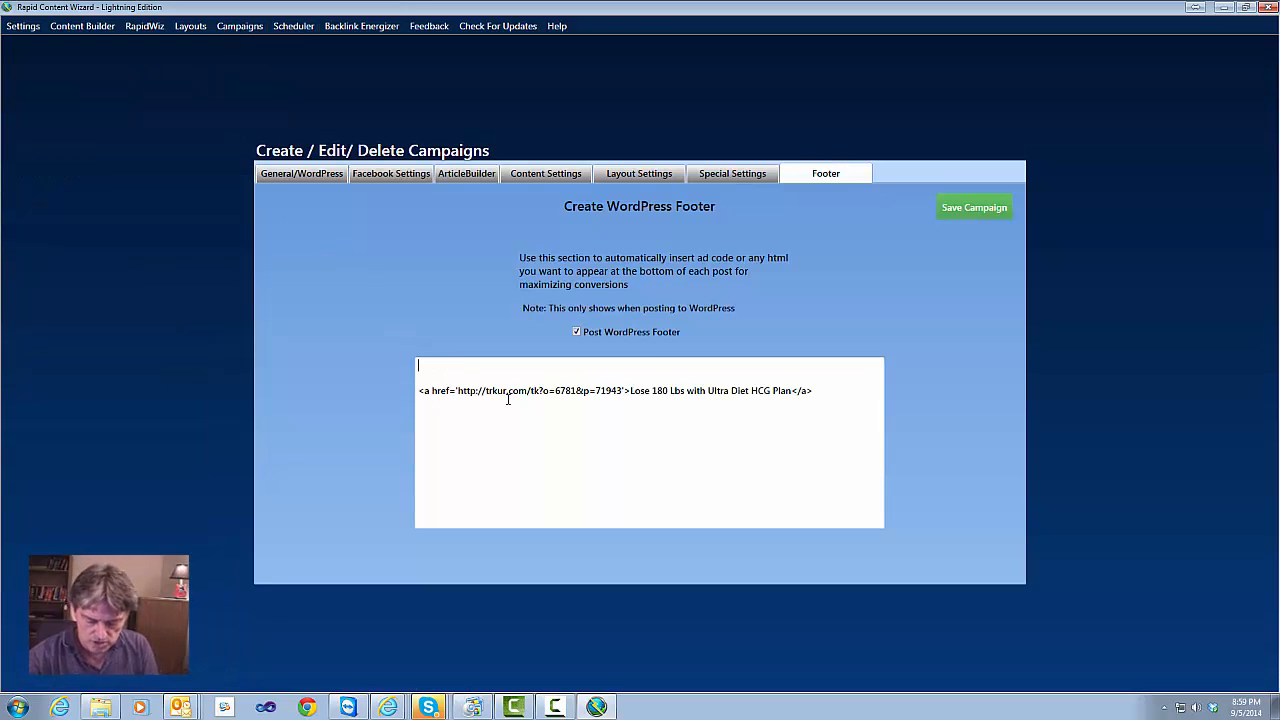
pyautogui.press('Delete')
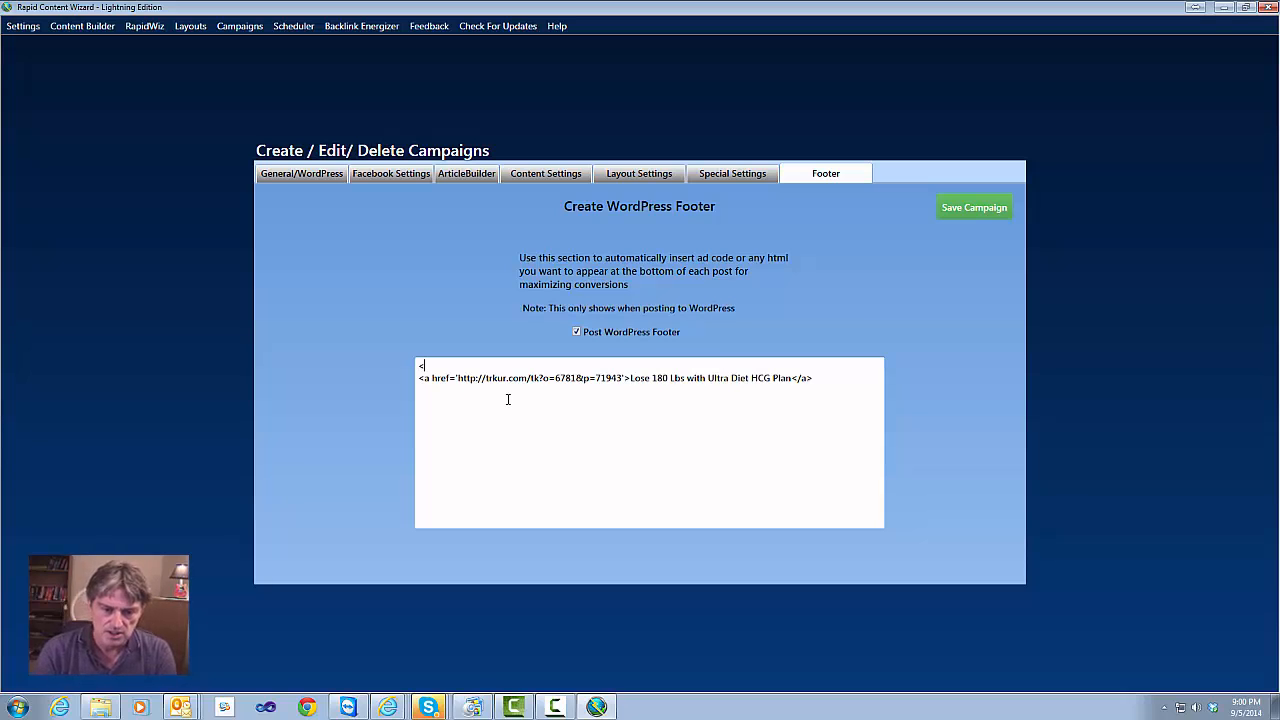
pyautogui.write("img src='")
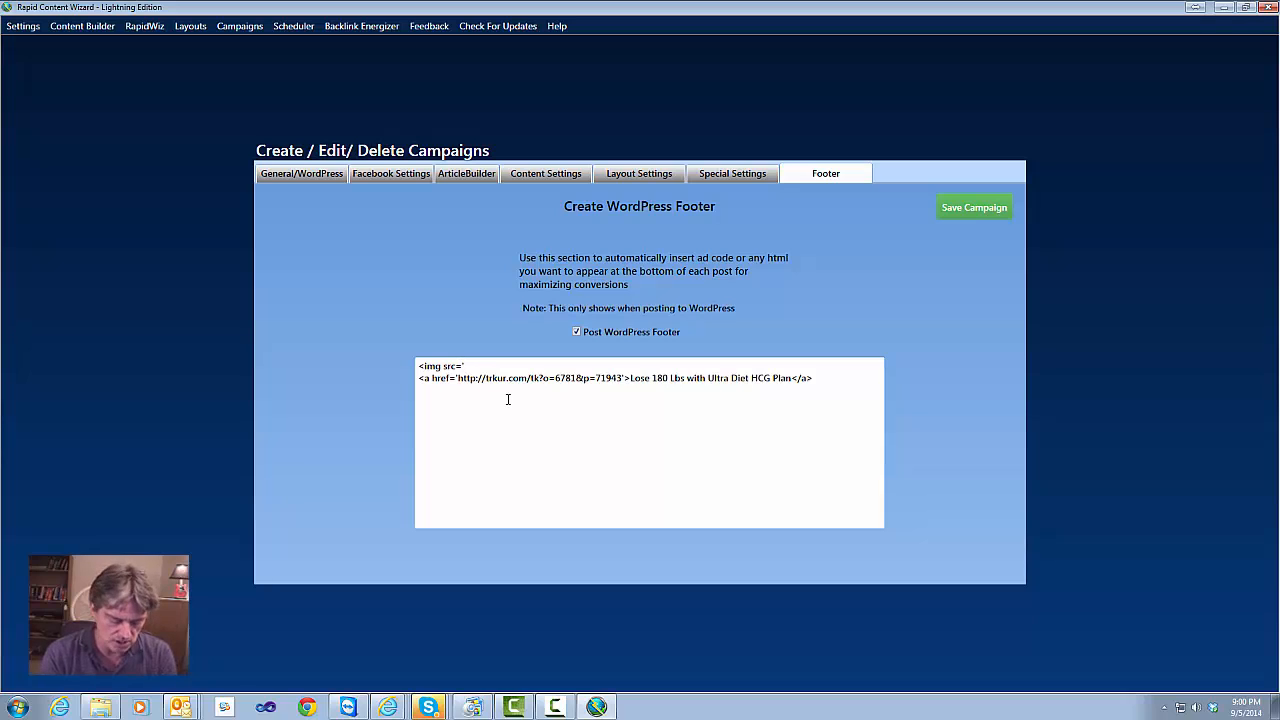
pyautogui.hotkey('ctrl', 'v')
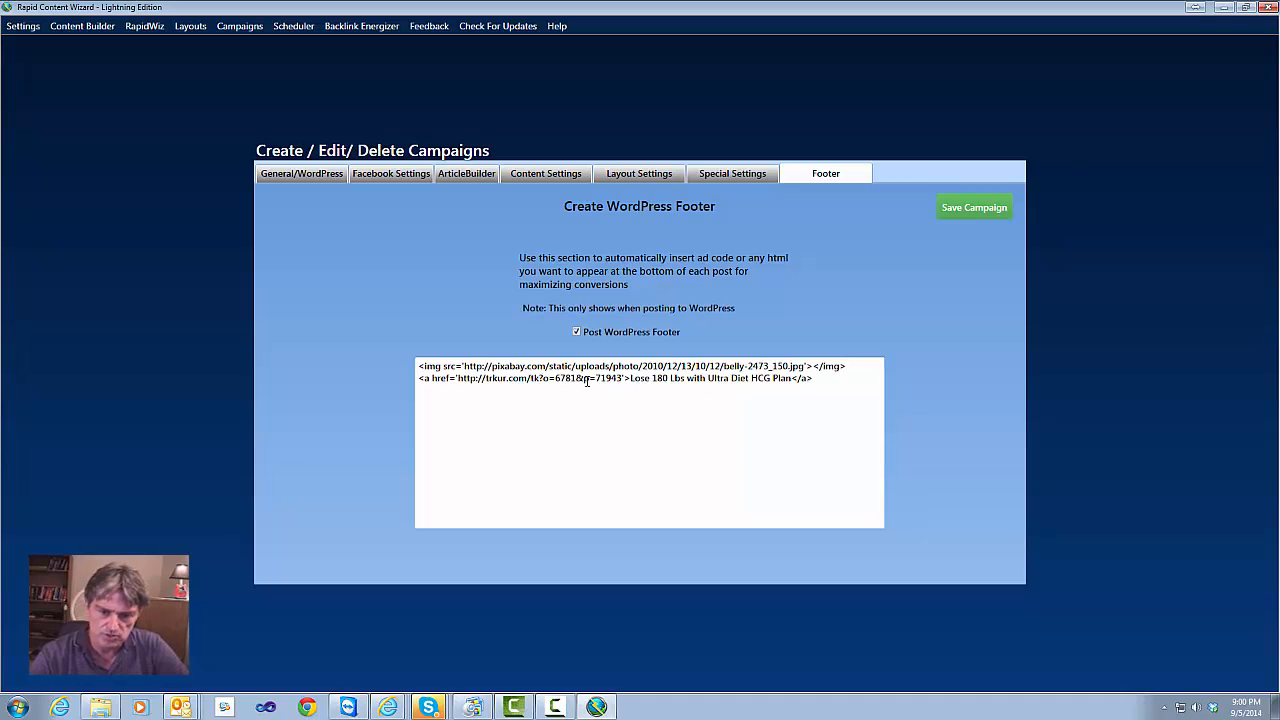
pyautogui.click(955, 207)
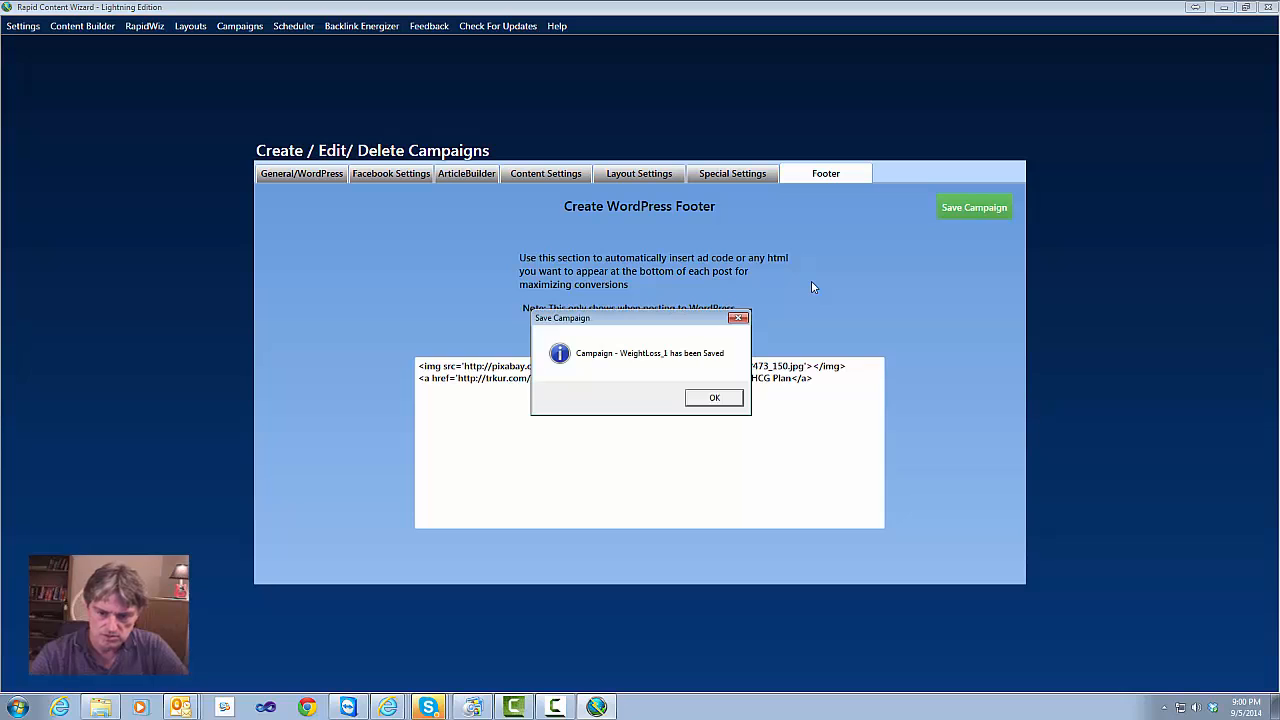
# Dismiss the saved confirmation and view the scheduler showing WeightLoss_1 posted at 9:01:59 PM
pyautogui.click(714, 398)
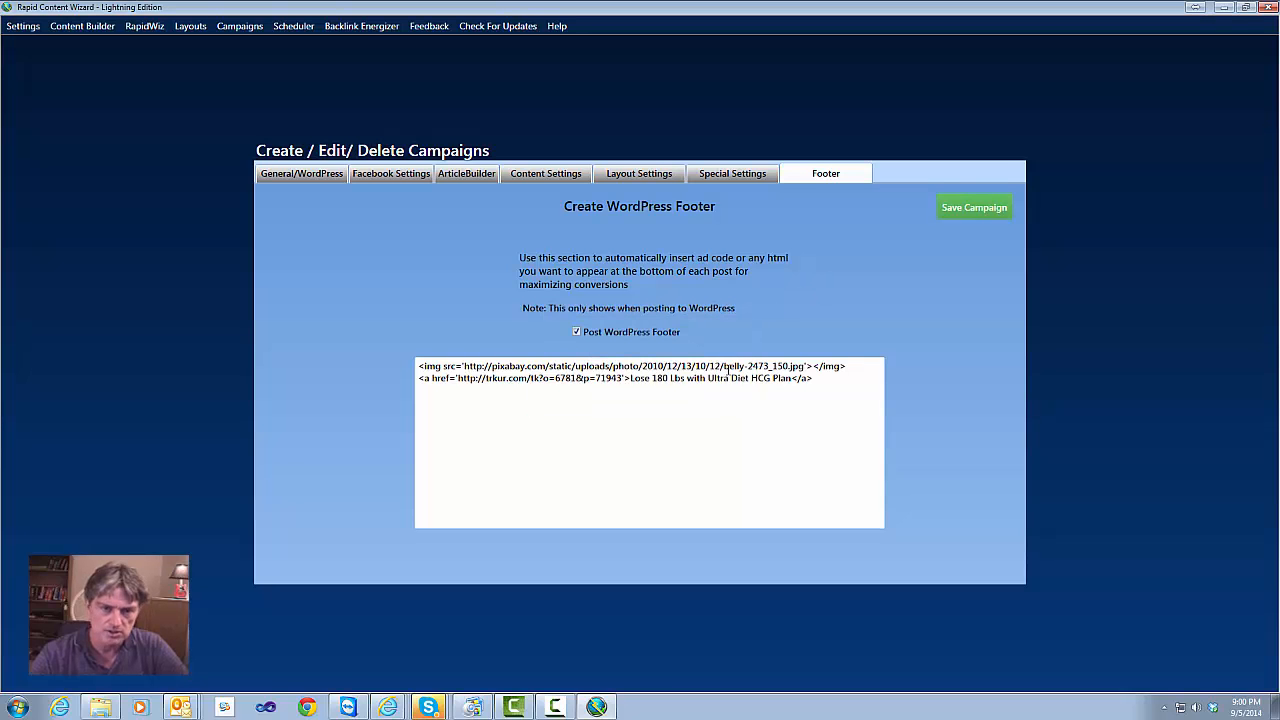
pyautogui.click(297, 27)
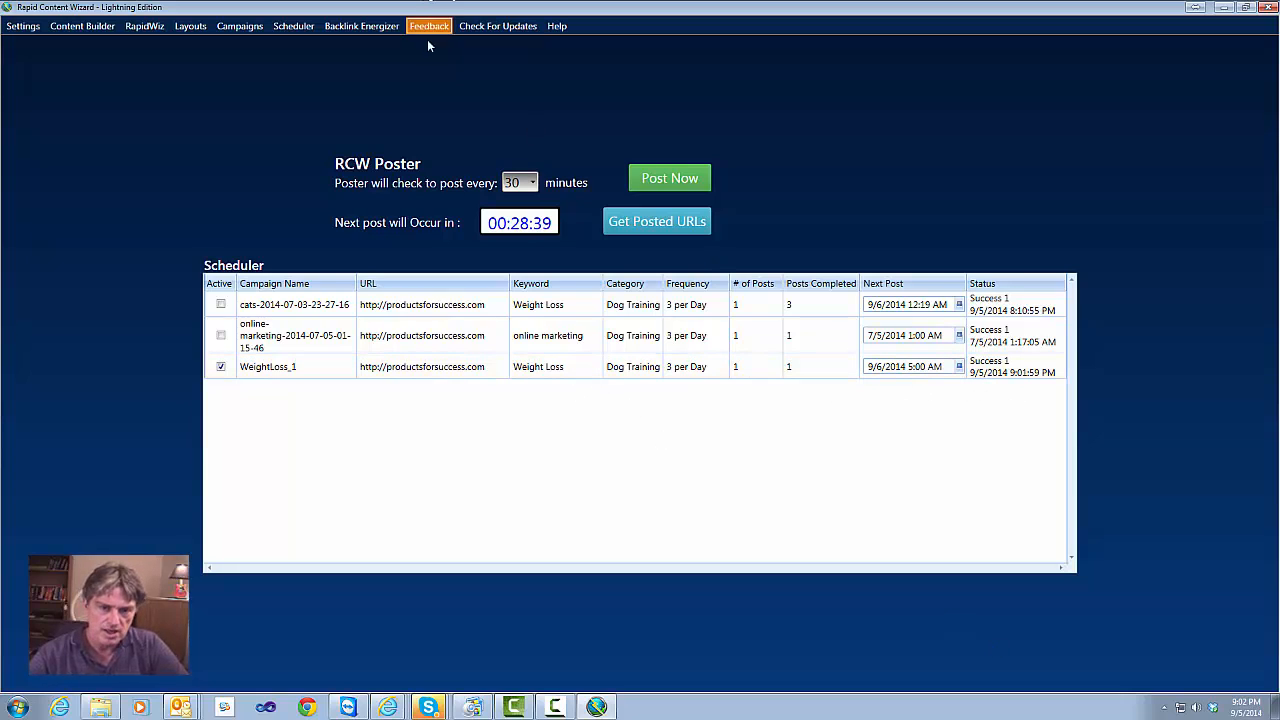
# Bring the Products For Success blog with 'Weight Loss Mistakes You Might Be Making' to the front
pyautogui.click(386, 708)
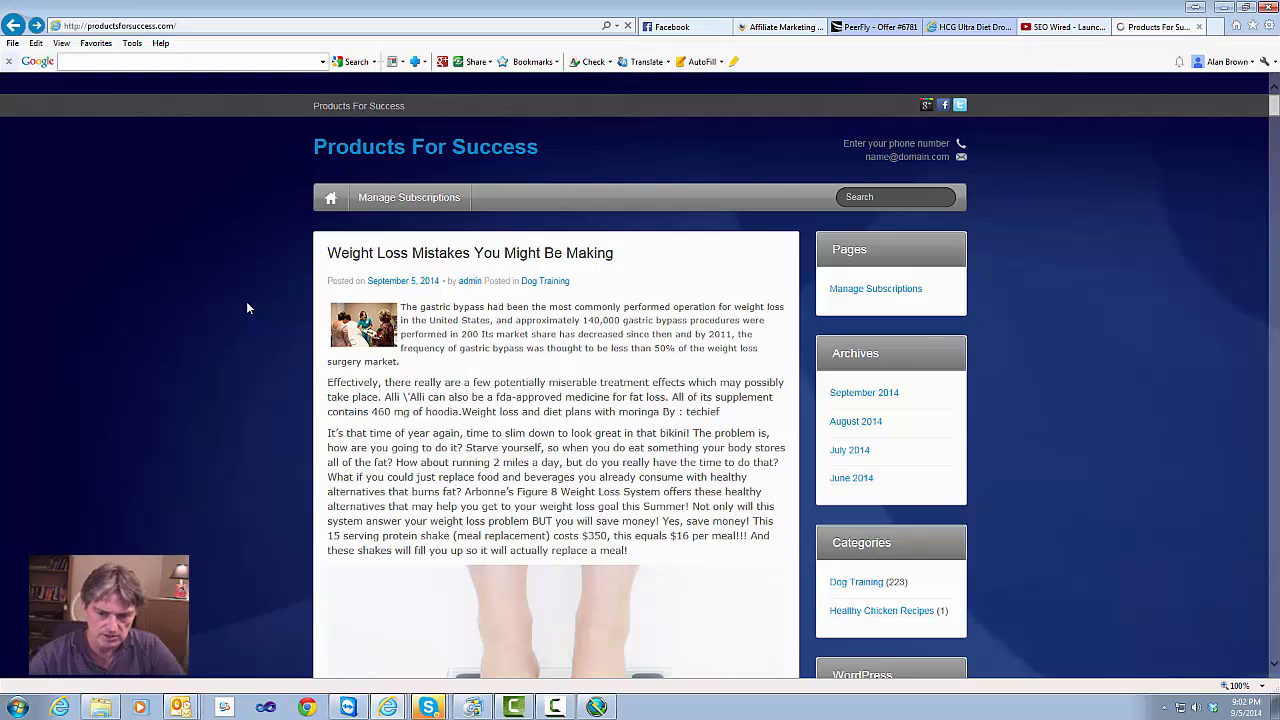
# Scroll to the post's footer to check the belly photo above the Ultra Diet HCG Plan link
pyautogui.scroll(-5, 247, 308)
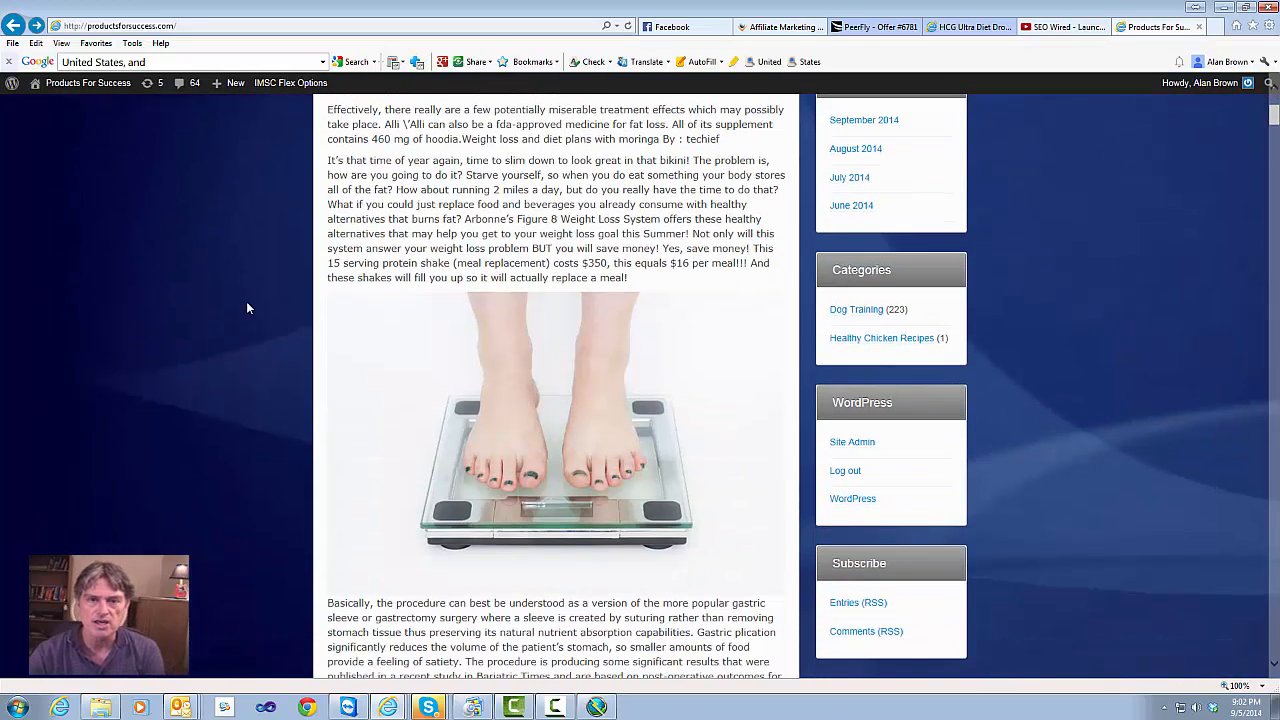
pyautogui.scroll(-6, 247, 308)
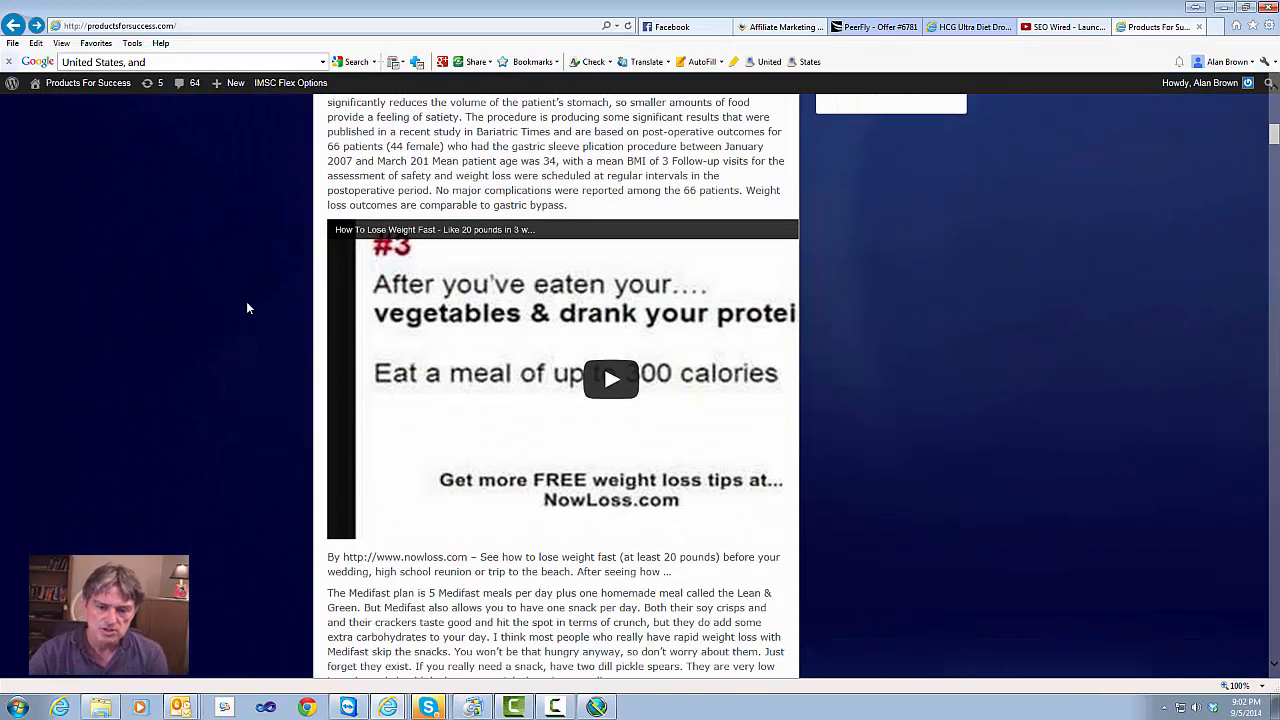
pyautogui.scroll(-3, 247, 308)
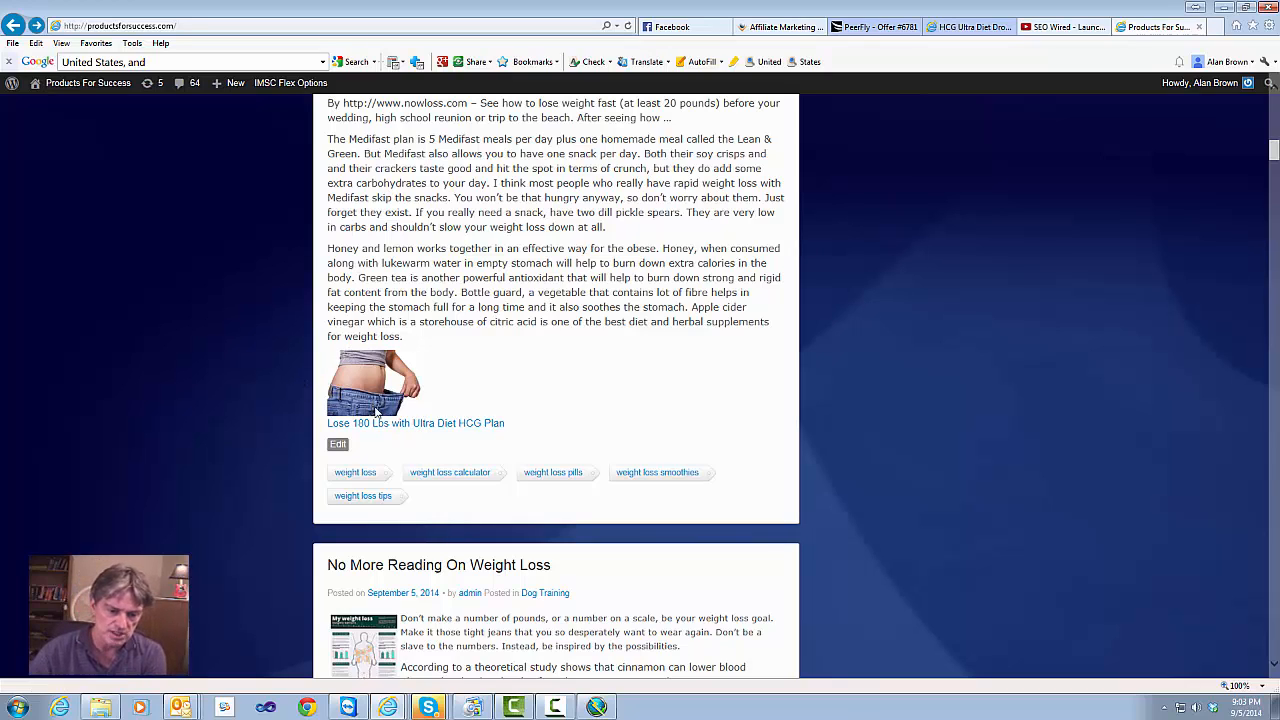
# Scroll back up, highlight 'approximately 140,000' in the article, and return to Rapid Content Wizard
pyautogui.scroll(10, 256, 396)
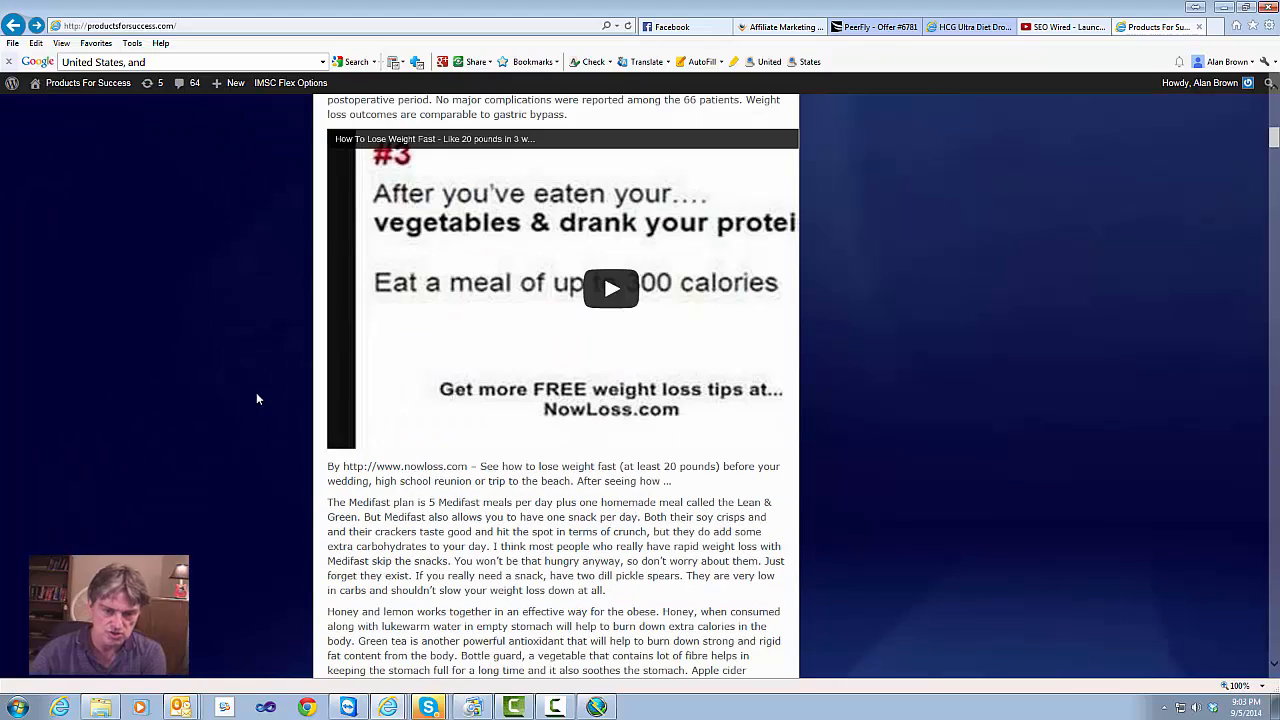
pyautogui.scroll(3, 256, 399)
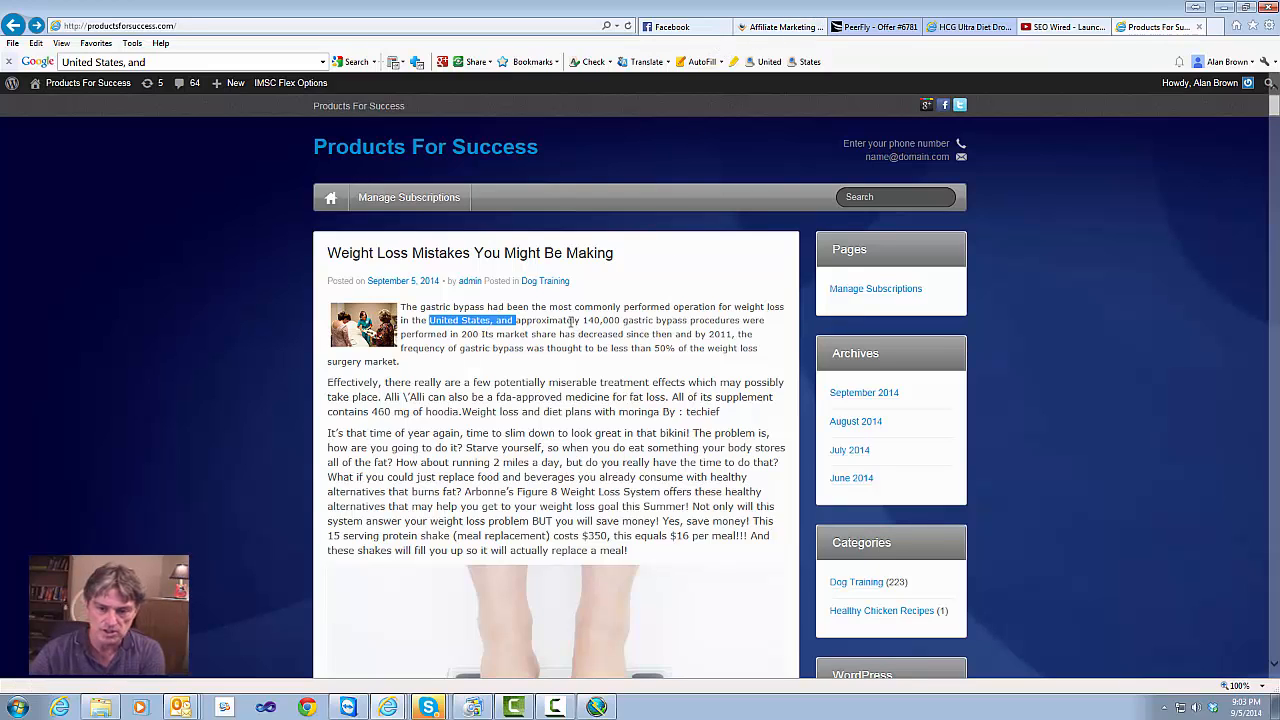
pyautogui.moveTo(516, 320); pyautogui.dragTo(629, 320)
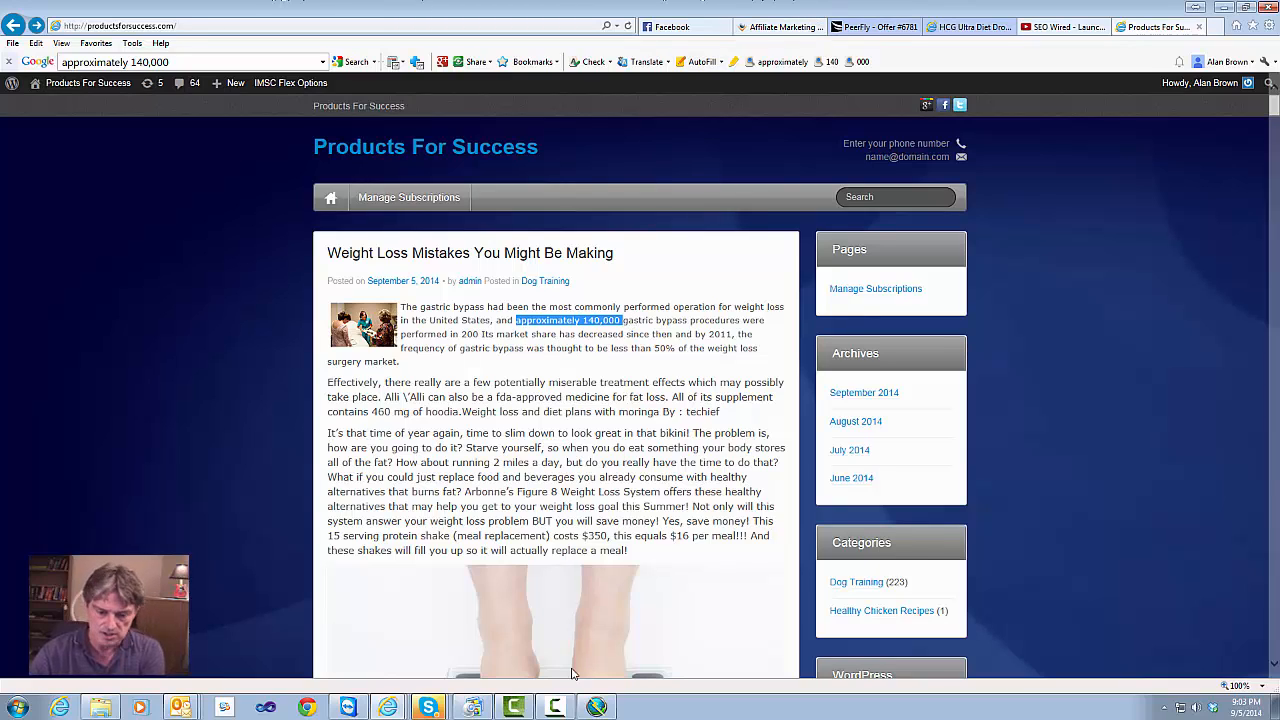
pyautogui.click(596, 707)
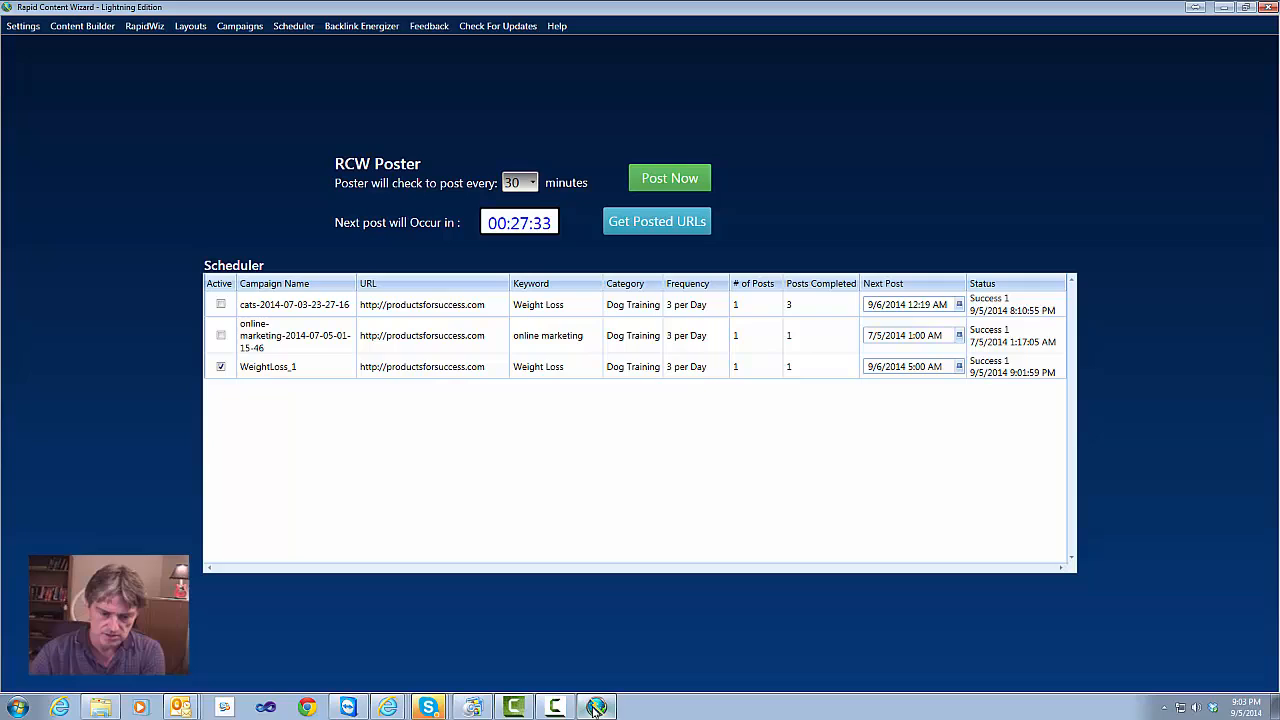
# Review the RCWPIXAB shortcode for belly-2473_150.jpg in the Content Builder, then bring up the Start menu
pyautogui.click(82, 28)
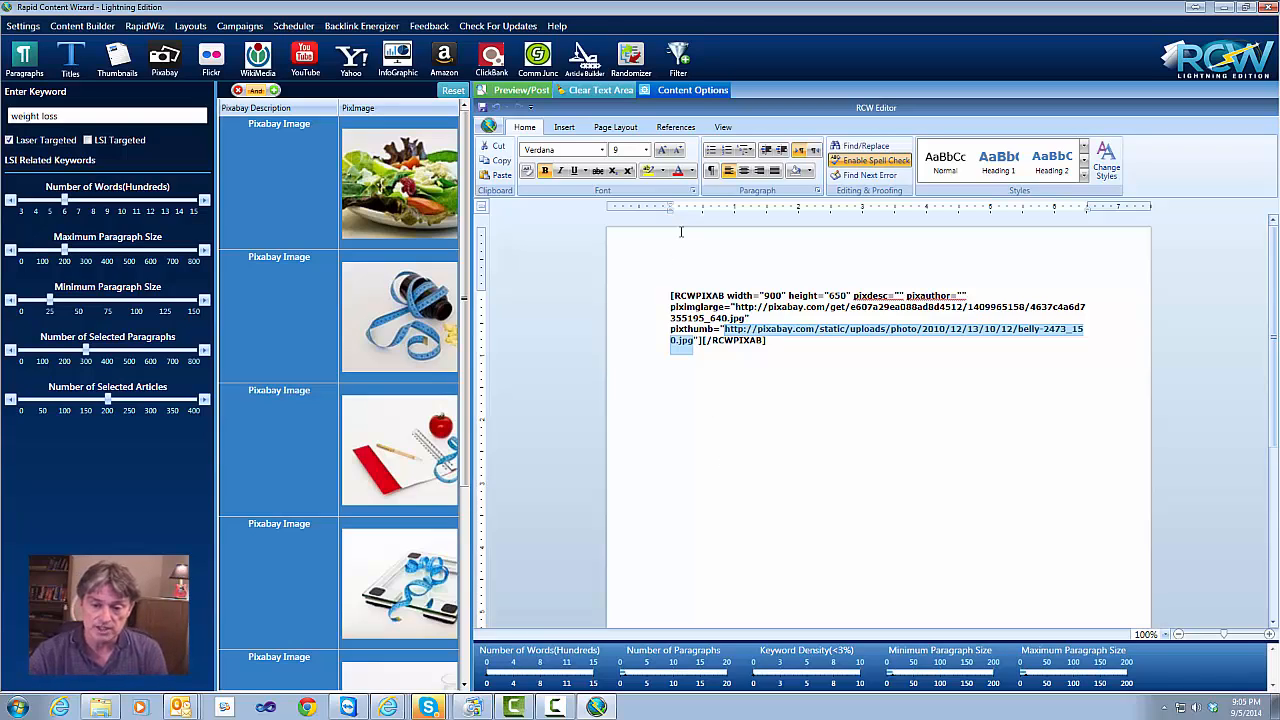
pyautogui.click(12, 708)
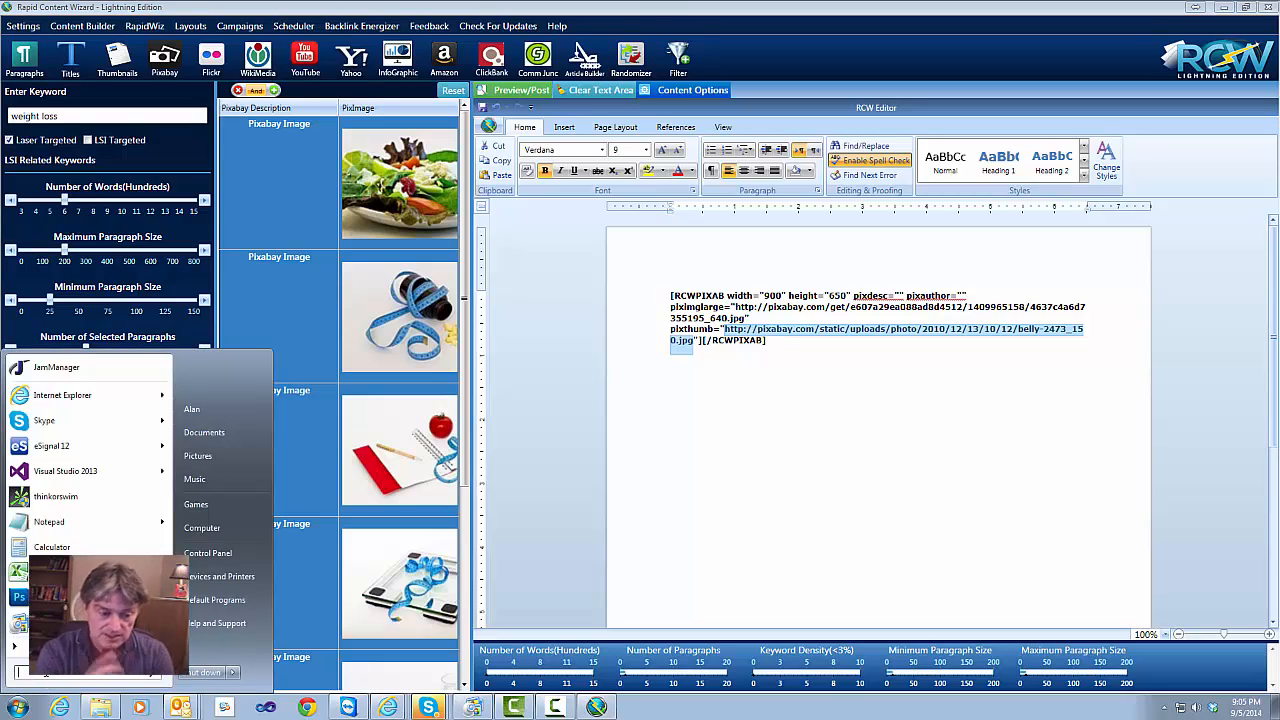
# Launch Notepad from the Start search and type the author's e-mail address into the new document
pyautogui.write('no')
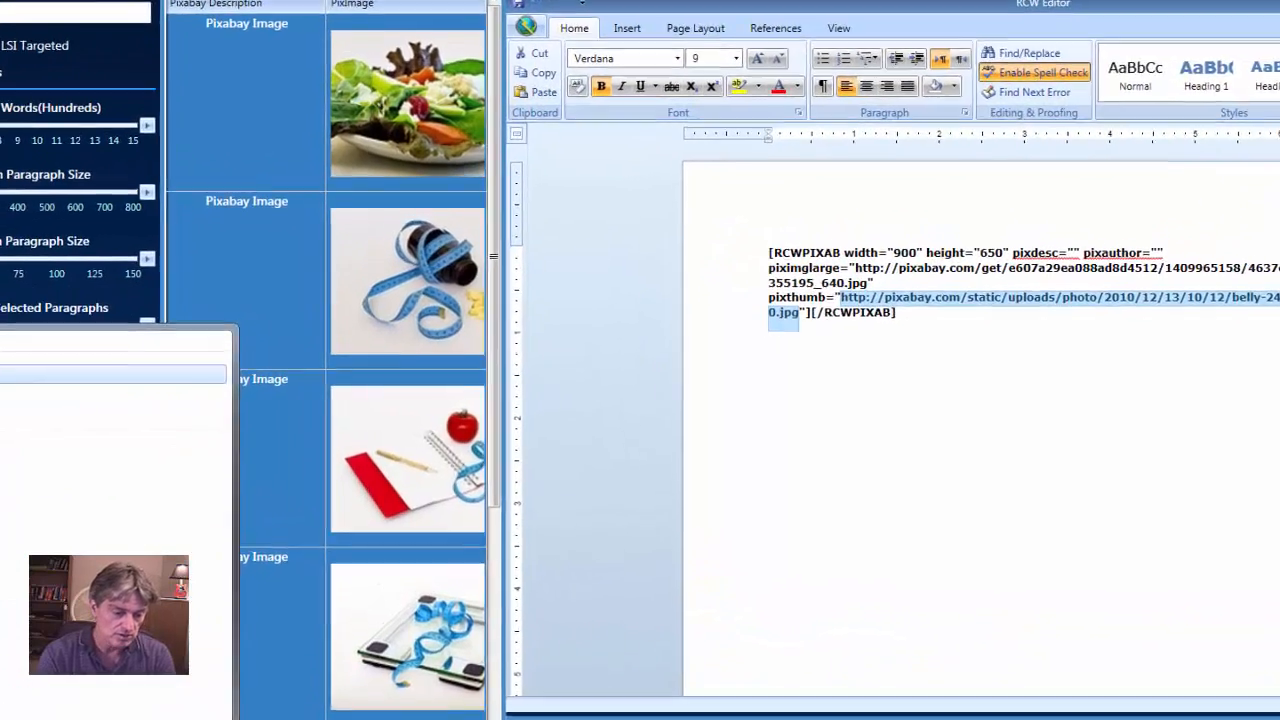
pyautogui.press('Return')
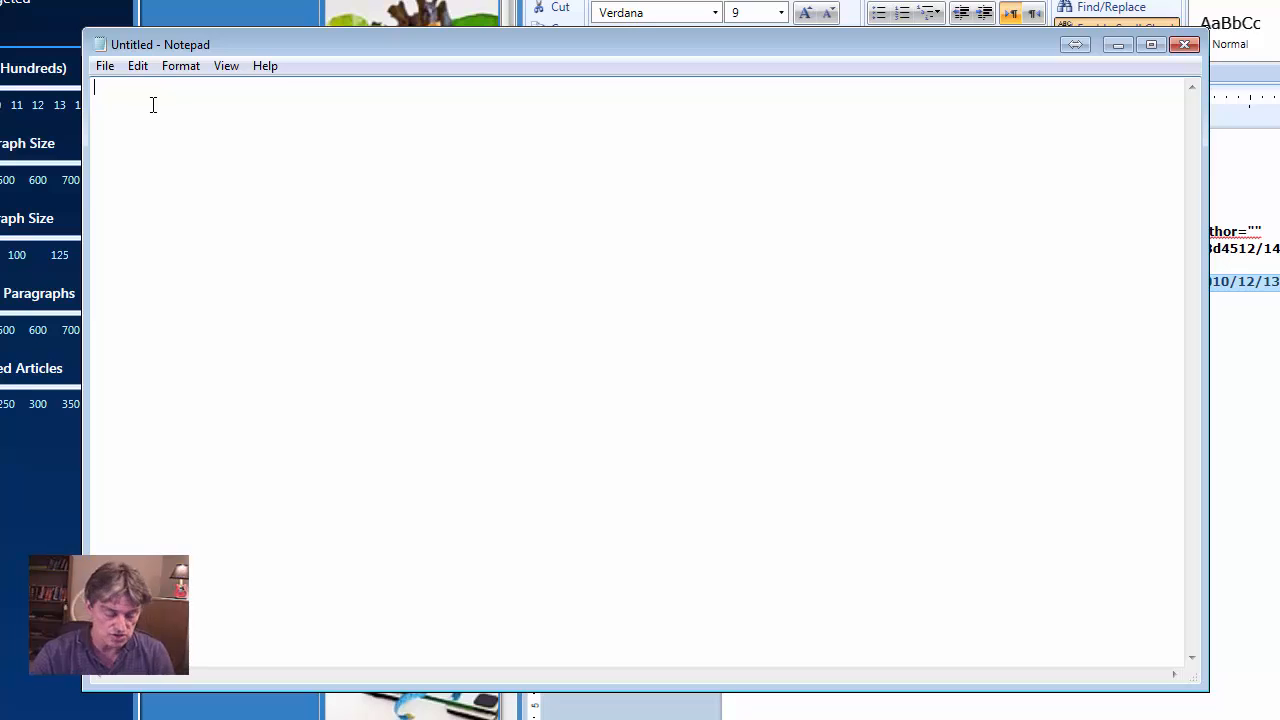
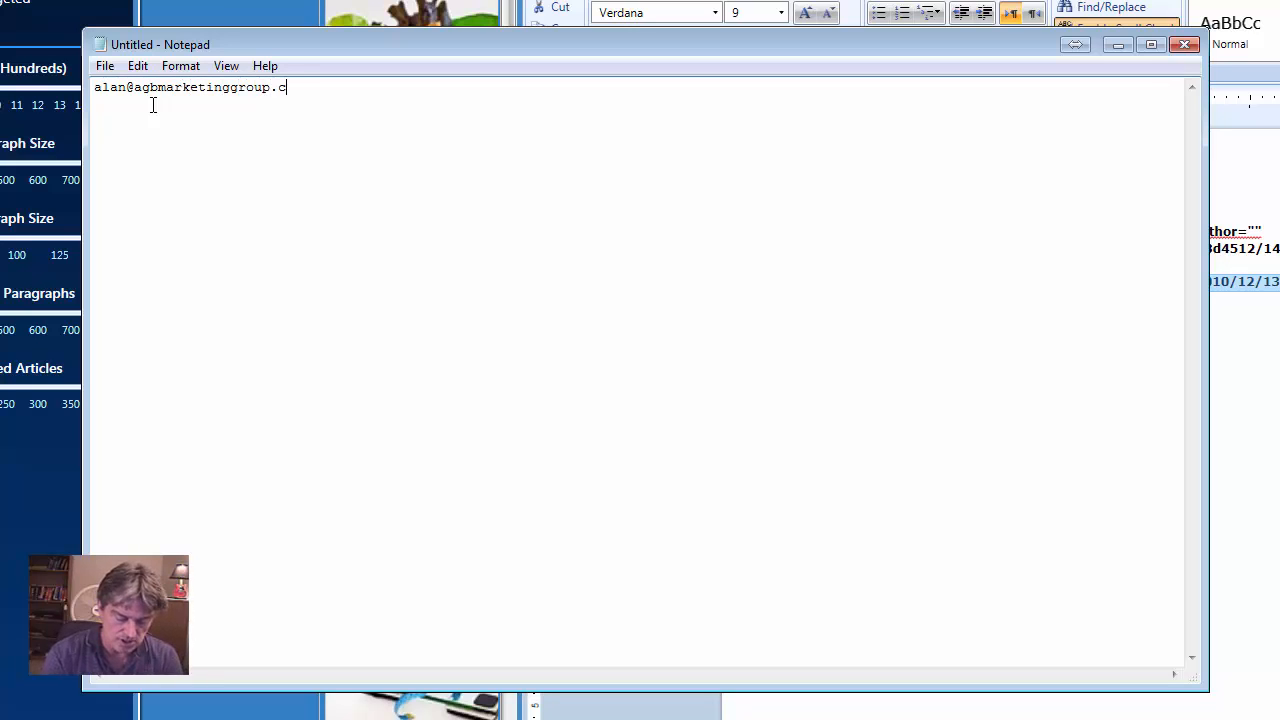